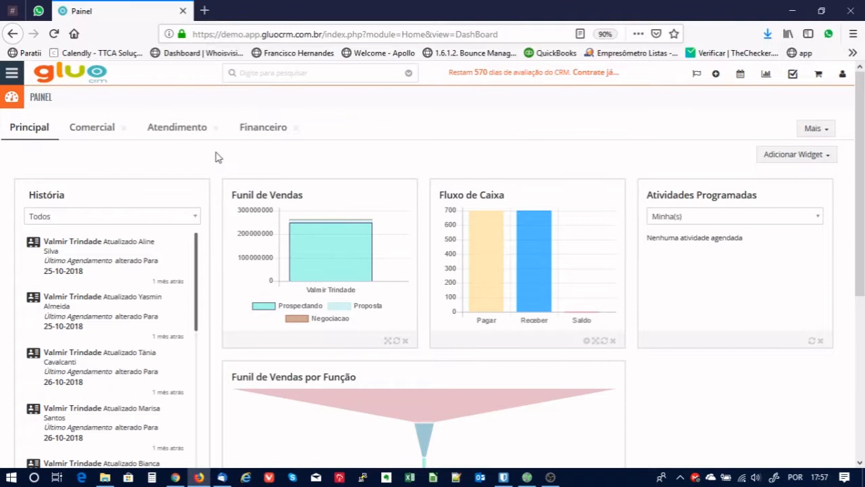
Open the Leads list via Marketing > Leads in the main menu.
{"action": "left_click", "coordinate": [12, 75]}
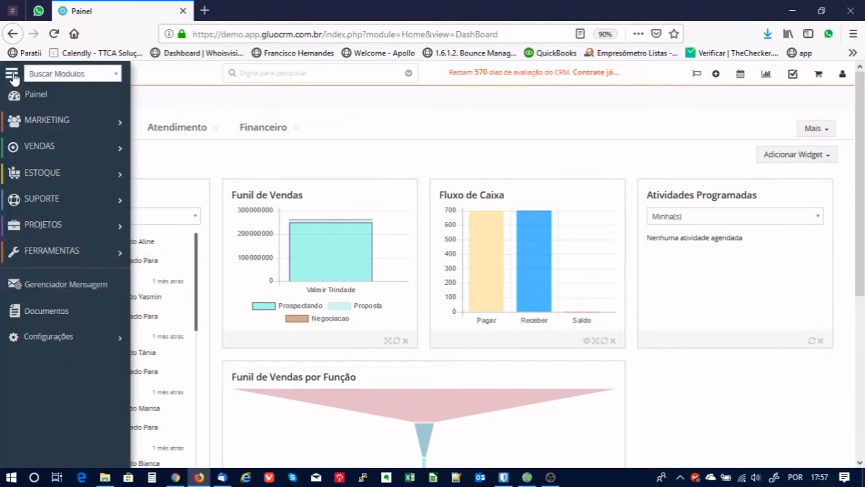
{"action": "mouse_move", "coordinate": [30, 119]}
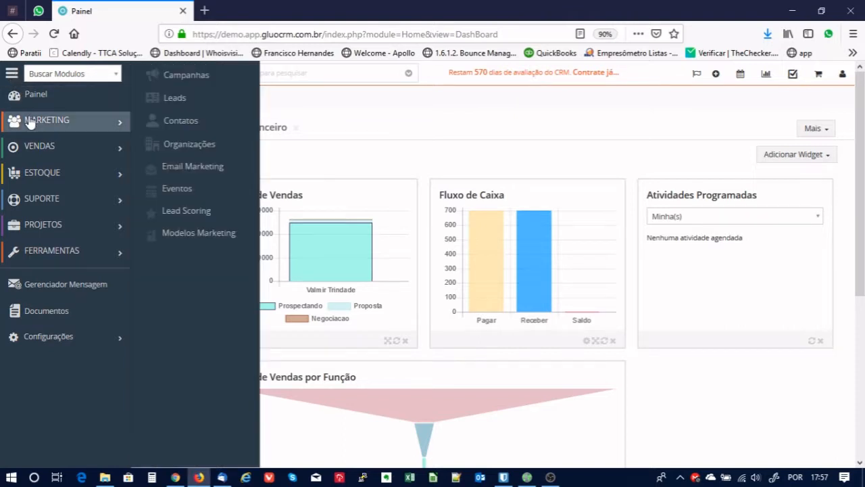
{"action": "left_click", "coordinate": [163, 98]}
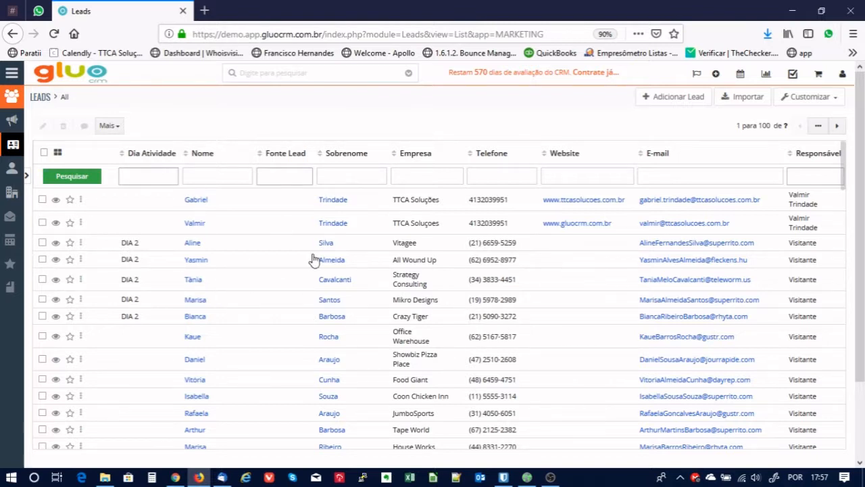
Tick the first lead and choose Mais > Exportar for the selected record.
{"action": "left_click", "coordinate": [42, 200]}
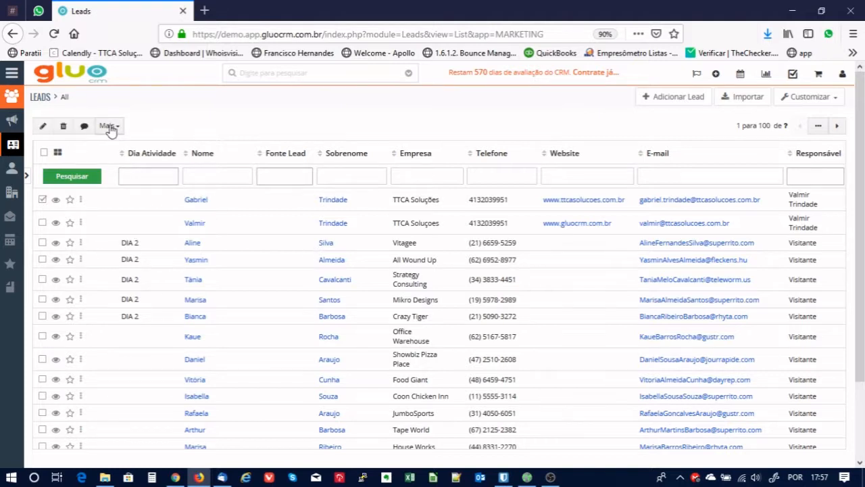
{"action": "left_click", "coordinate": [108, 126]}
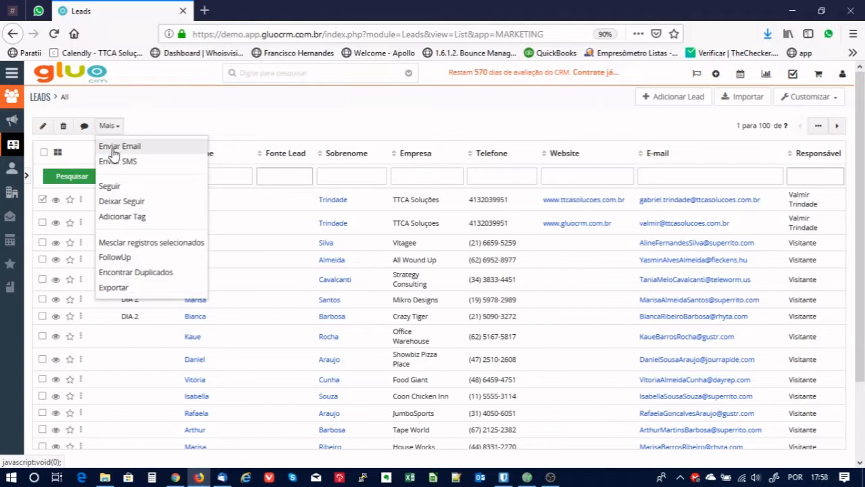
{"action": "left_click", "coordinate": [115, 289]}
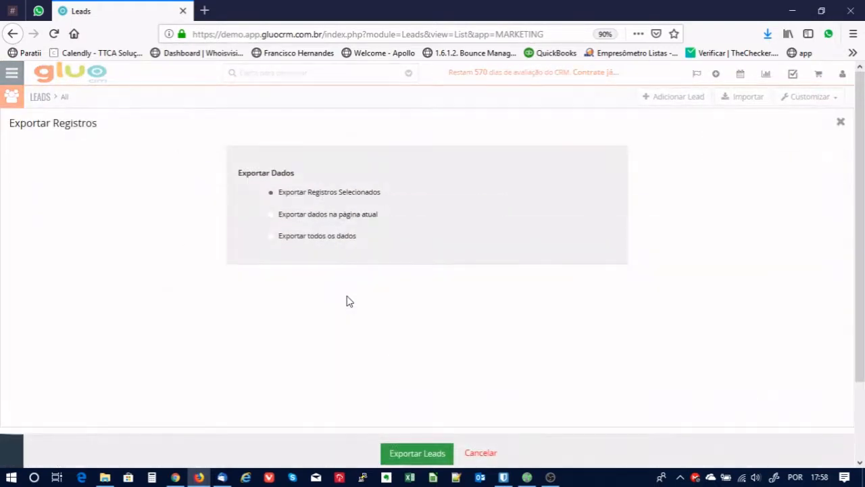
Export the checked lead to a file with Exportar Leads.
{"action": "left_click", "coordinate": [425, 454]}
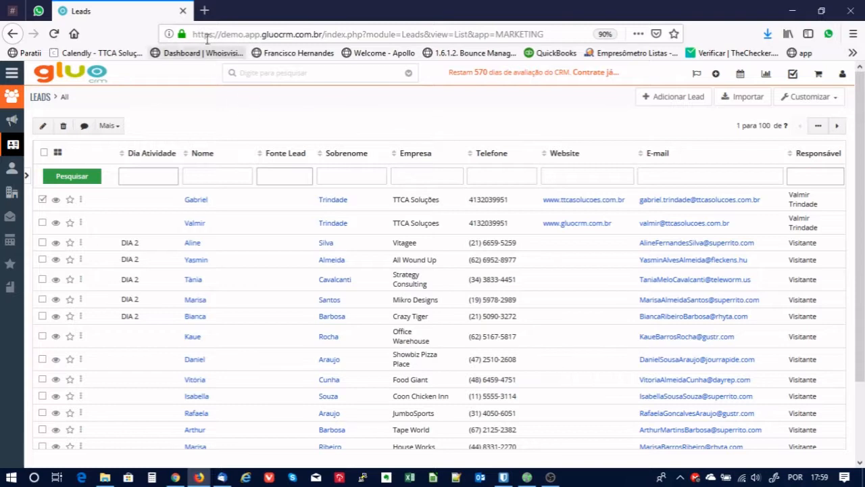
{"action": "left_click", "coordinate": [205, 11]}
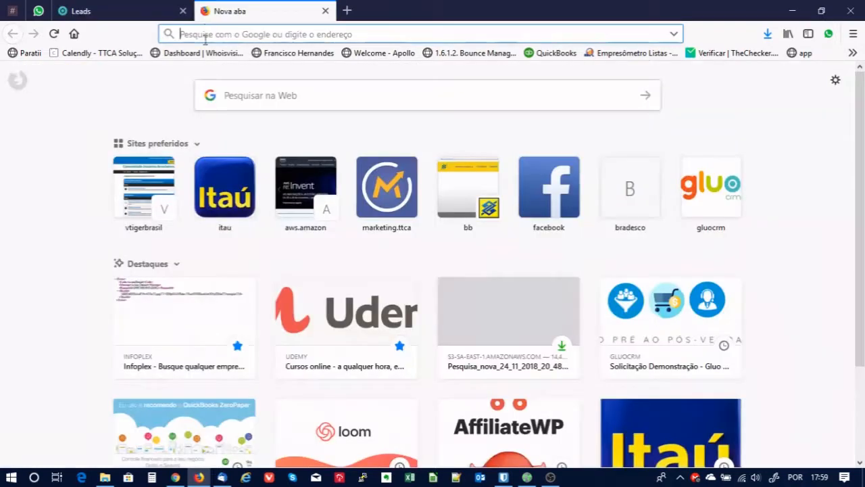
{"action": "type", "text": "www."}
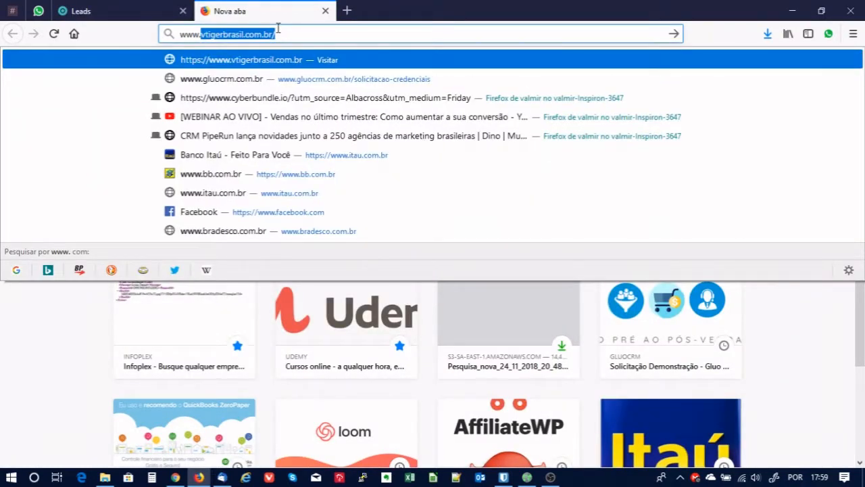
{"action": "type", "text": "libr"}
{"action": "key", "text": "BackSpace"}
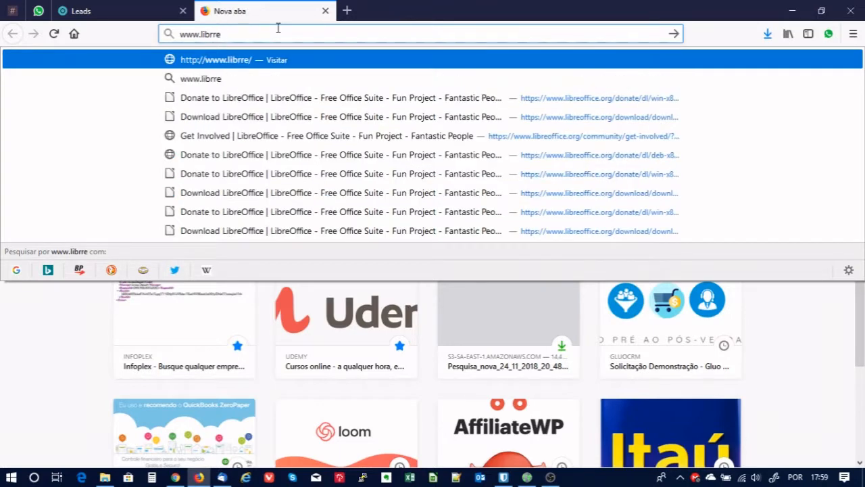
{"action": "type", "text": "eoffice.org/"}
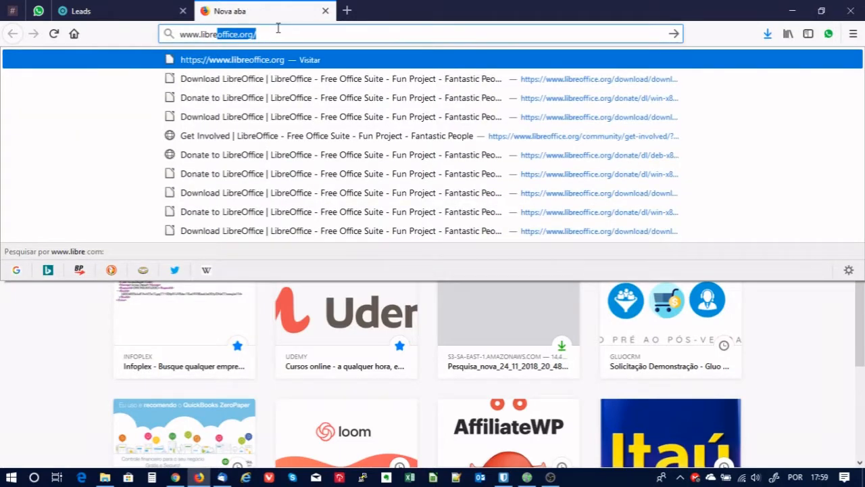
{"action": "key", "text": "Return"}
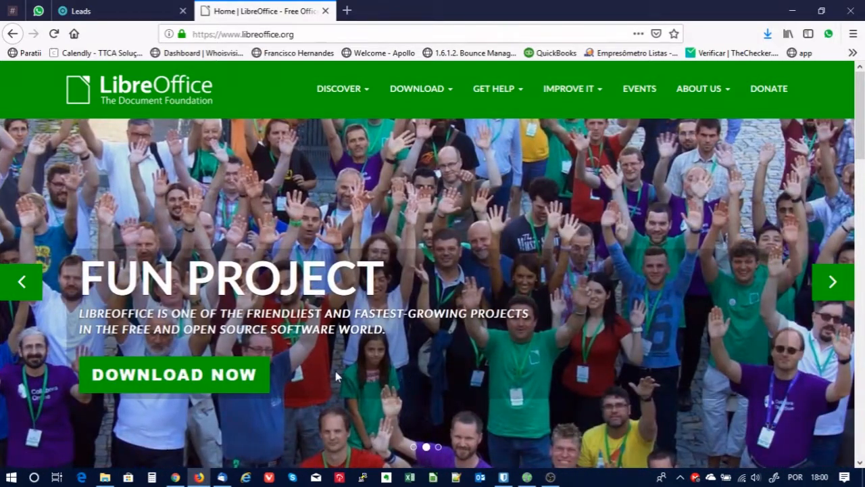
Open the LibreOffice 6.1.3 download page, keeping Windows x86_64 as the operating system.
{"action": "left_click", "coordinate": [175, 373]}
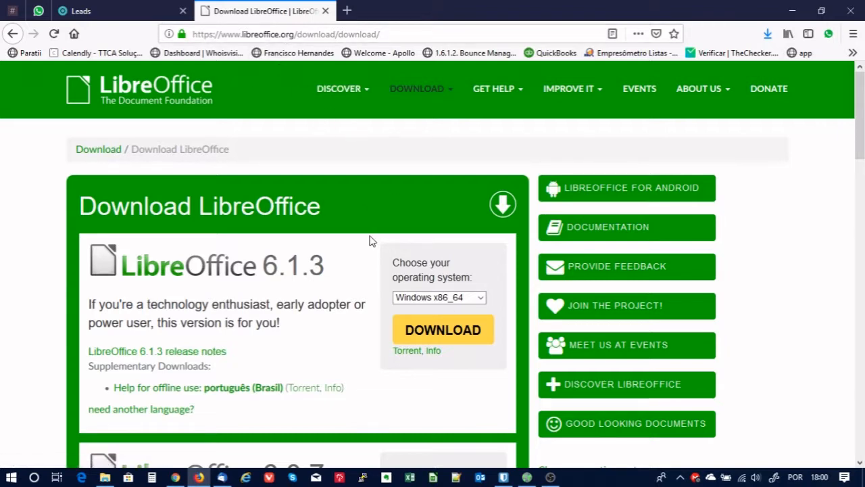
{"action": "left_click", "coordinate": [452, 297]}
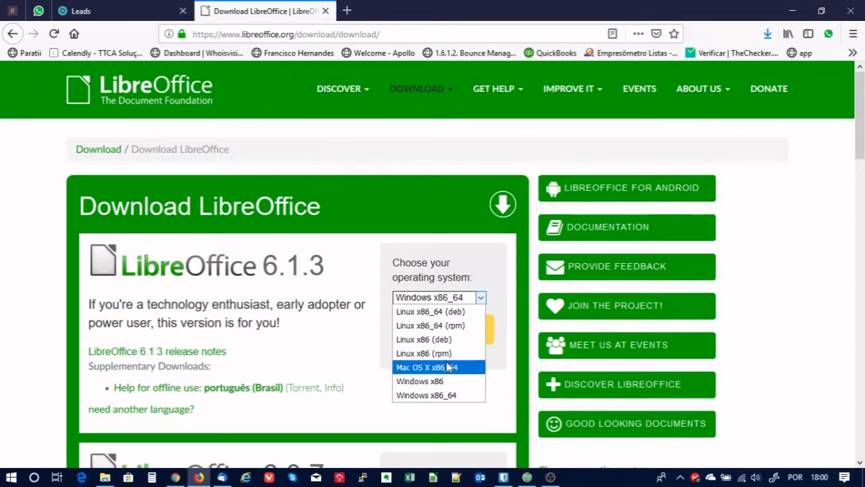
{"action": "left_click", "coordinate": [382, 177]}
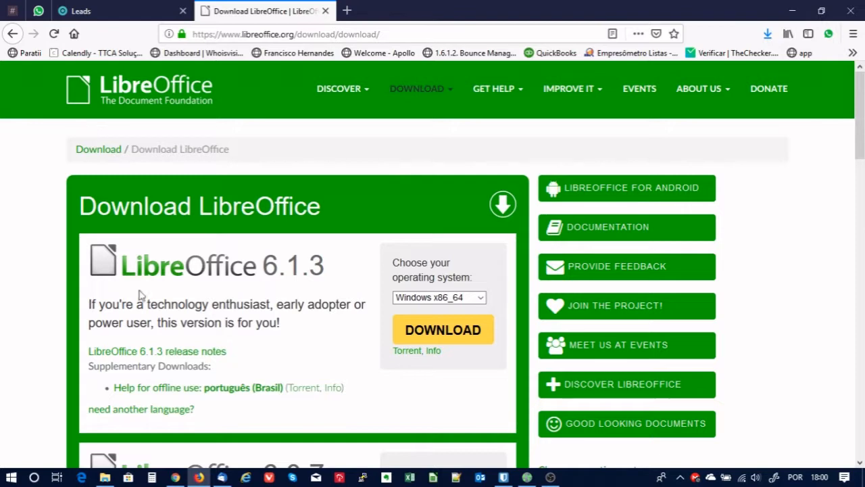
{"action": "left_click", "coordinate": [12, 477]}
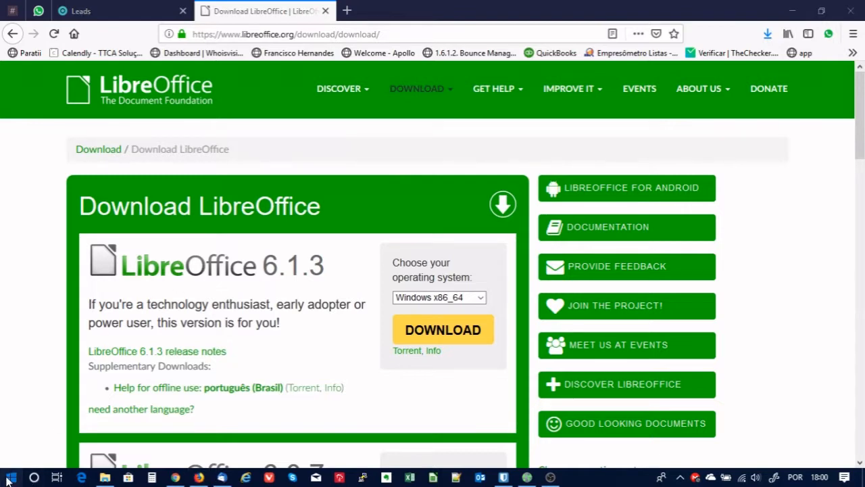
{"action": "scroll", "coordinate": [85, 359], "scroll_direction": "down", "scroll_amount": 3}
{"action": "scroll", "coordinate": [83, 353], "scroll_direction": "down", "scroll_amount": 10}
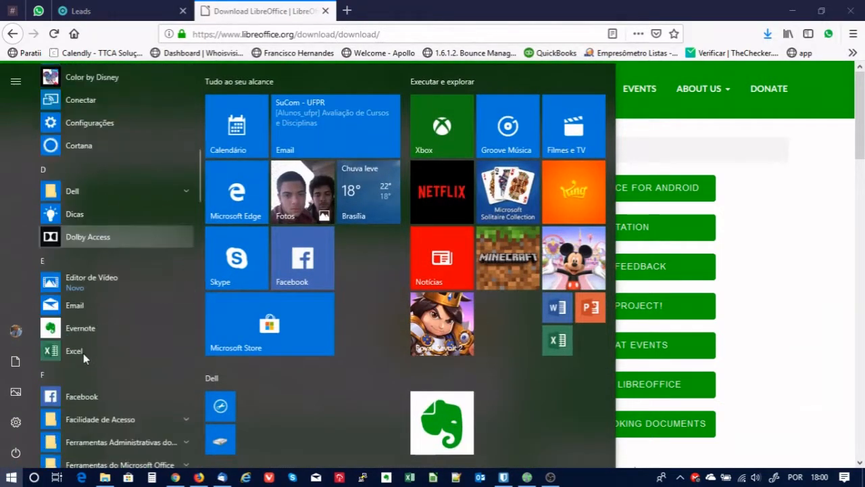
{"action": "scroll", "coordinate": [83, 352], "scroll_direction": "down", "scroll_amount": 5}
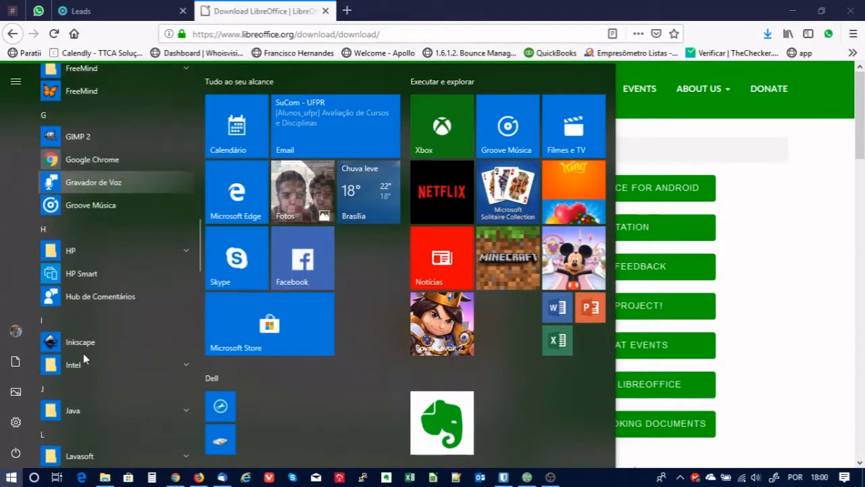
{"action": "scroll", "coordinate": [84, 351], "scroll_direction": "down", "scroll_amount": 4}
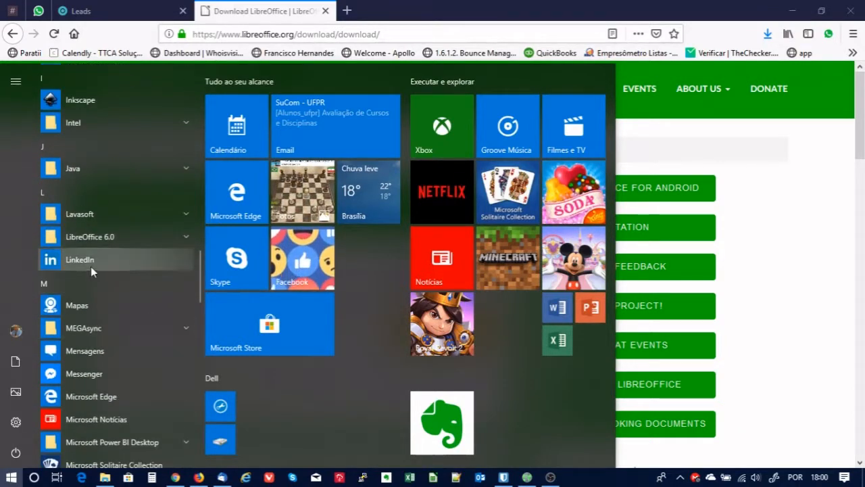
{"action": "left_click", "coordinate": [88, 238]}
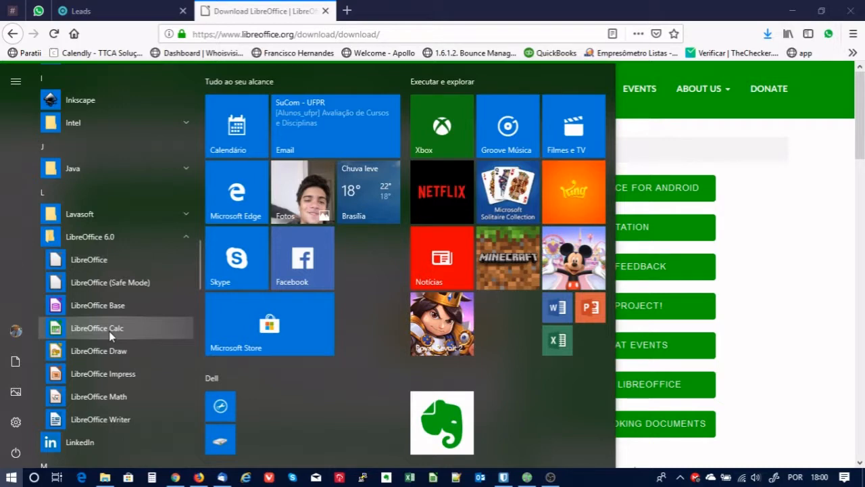
{"action": "left_click", "coordinate": [774, 223]}
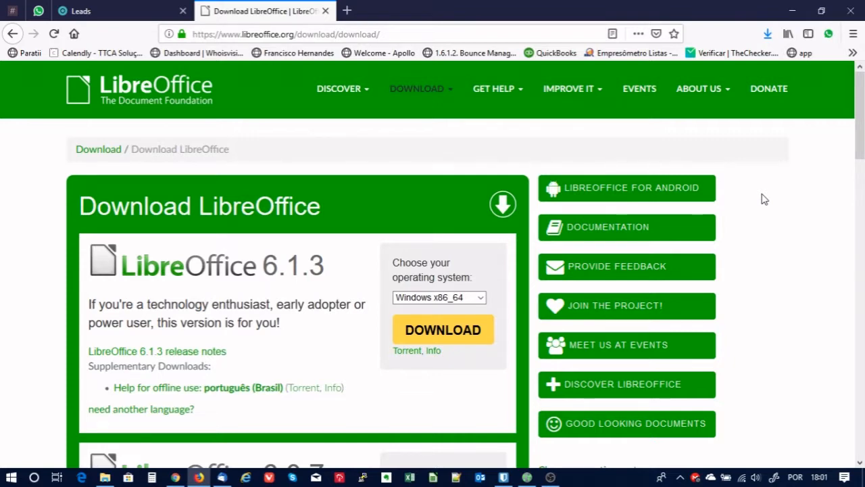
Switch to the Gluo CRM Leads tab and close the Download LibreOffice tab.
{"action": "left_click", "coordinate": [122, 12]}
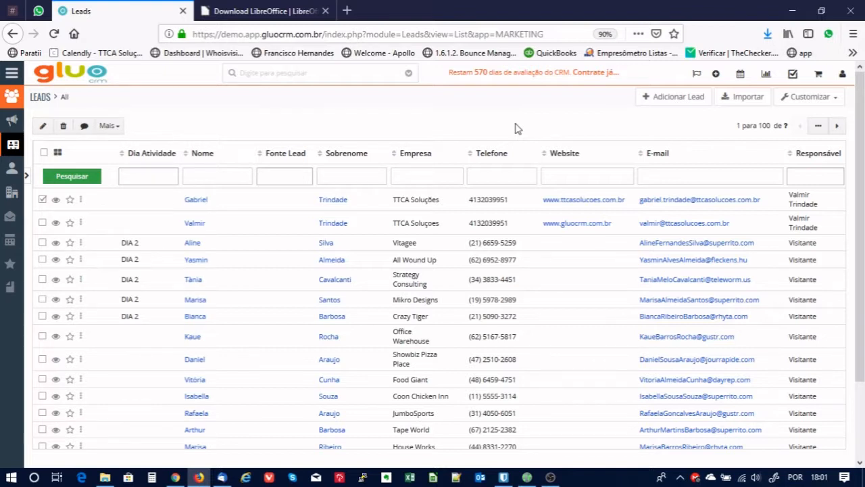
{"action": "left_click", "coordinate": [325, 10]}
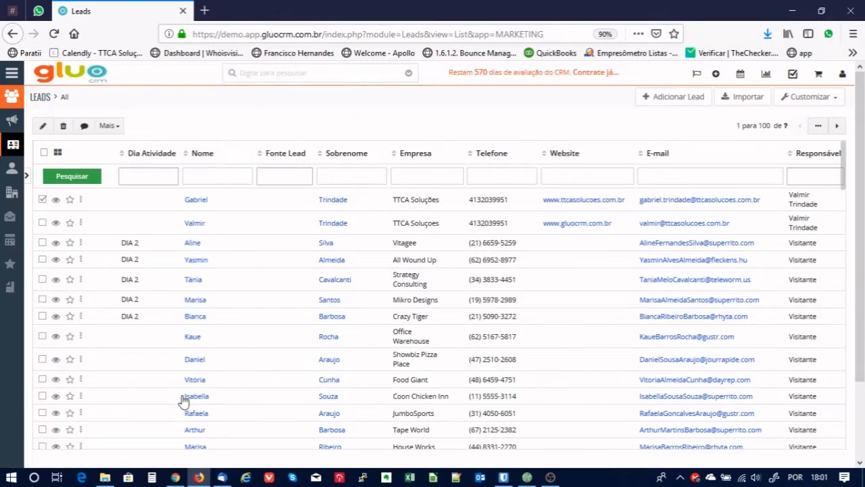
Open the Leads file from Downloads with LibreOffice using Abrir com.
{"action": "left_click", "coordinate": [104, 478]}
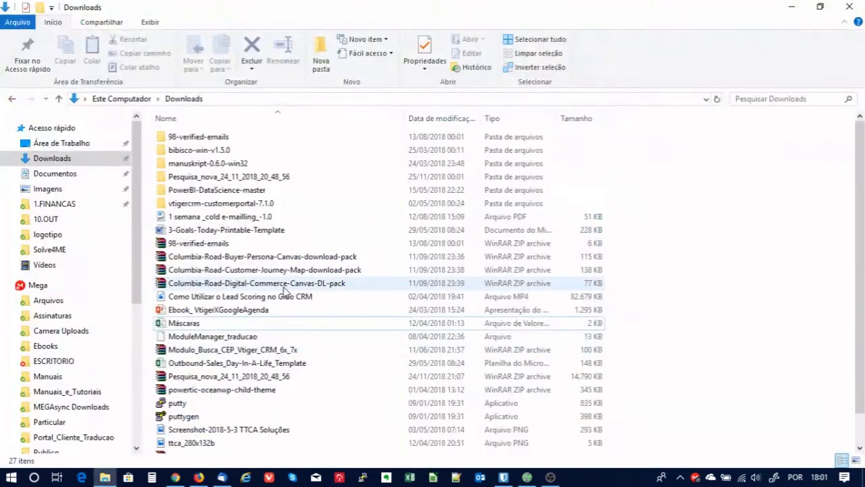
{"action": "scroll", "coordinate": [298, 292], "scroll_direction": "down", "scroll_amount": 1}
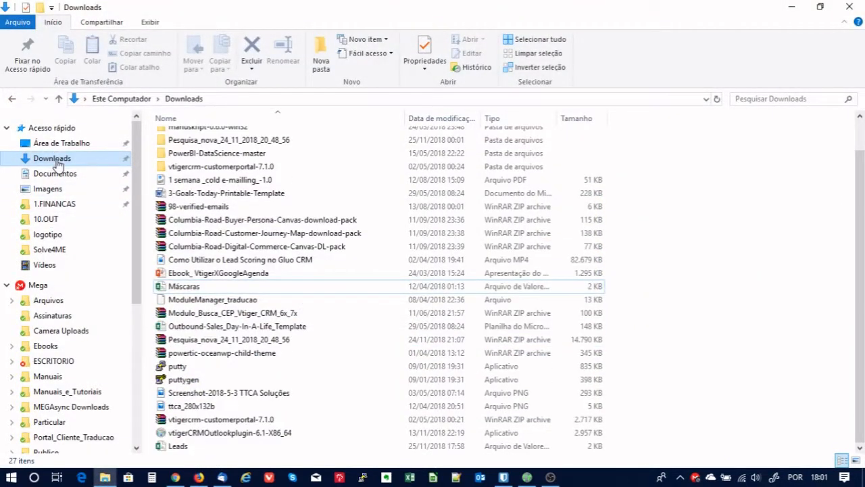
{"action": "left_click", "coordinate": [54, 159]}
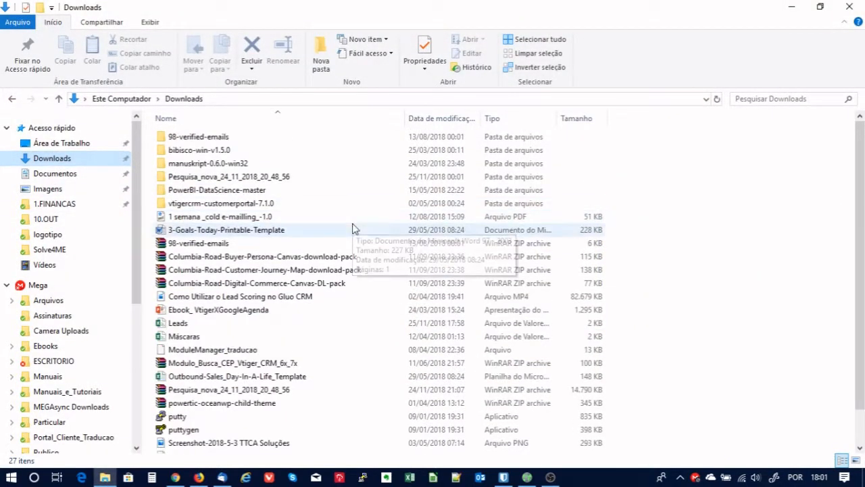
{"action": "left_click", "coordinate": [187, 326]}
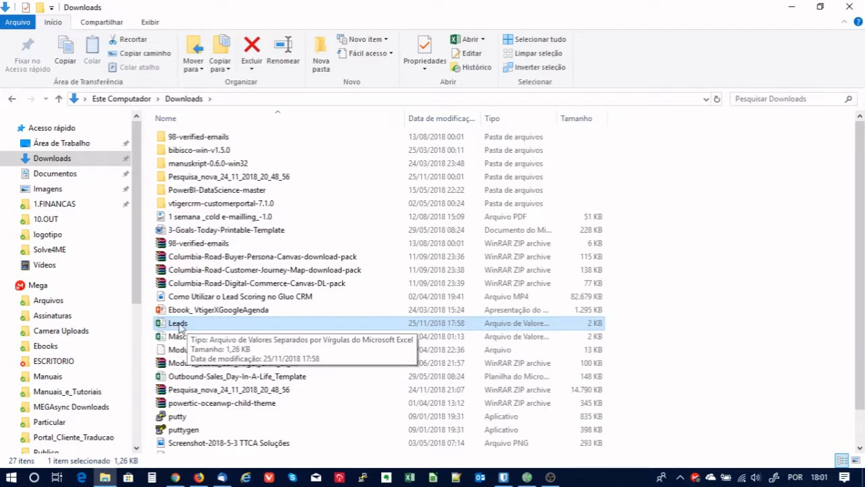
{"action": "right_click", "coordinate": [178, 327]}
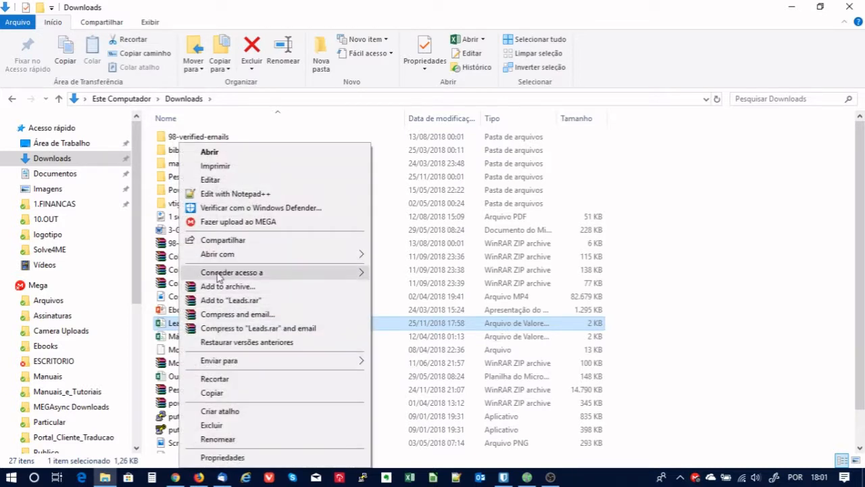
{"action": "mouse_move", "coordinate": [227, 258]}
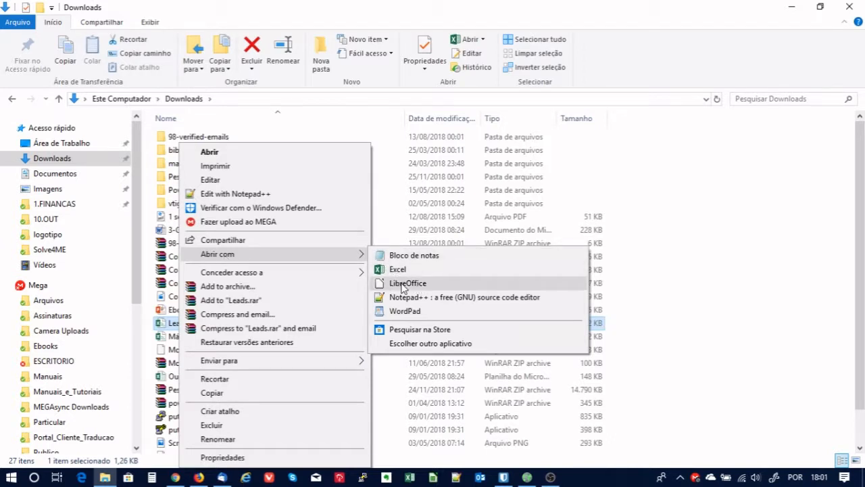
{"action": "left_click", "coordinate": [403, 287]}
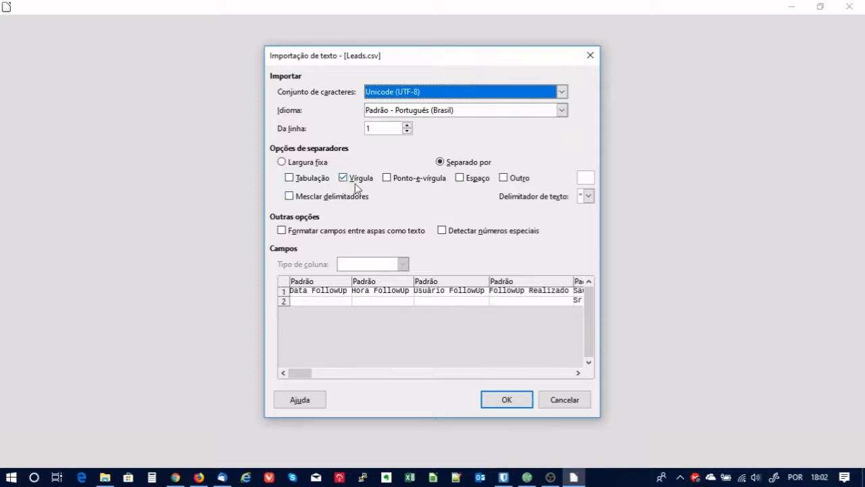
Set the double-quote text delimiter and confirm the Leads.csv import.
{"action": "left_click", "coordinate": [589, 196]}
{"action": "left_click", "coordinate": [585, 207]}
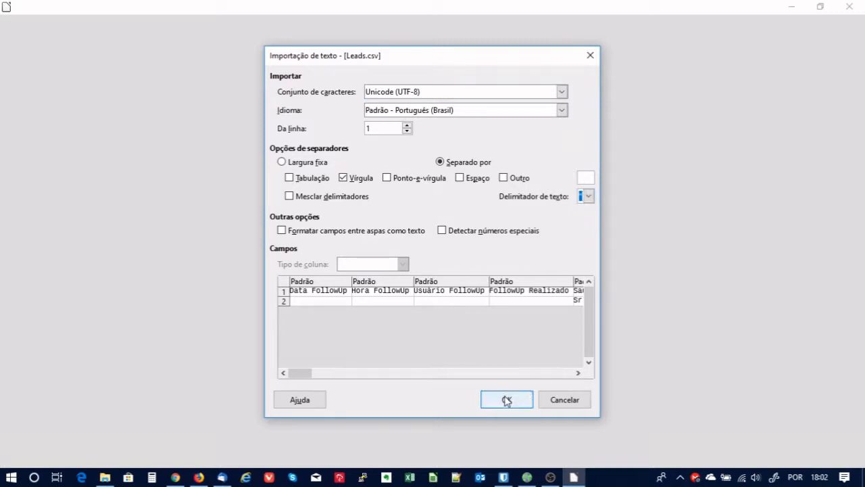
{"action": "left_click", "coordinate": [506, 399]}
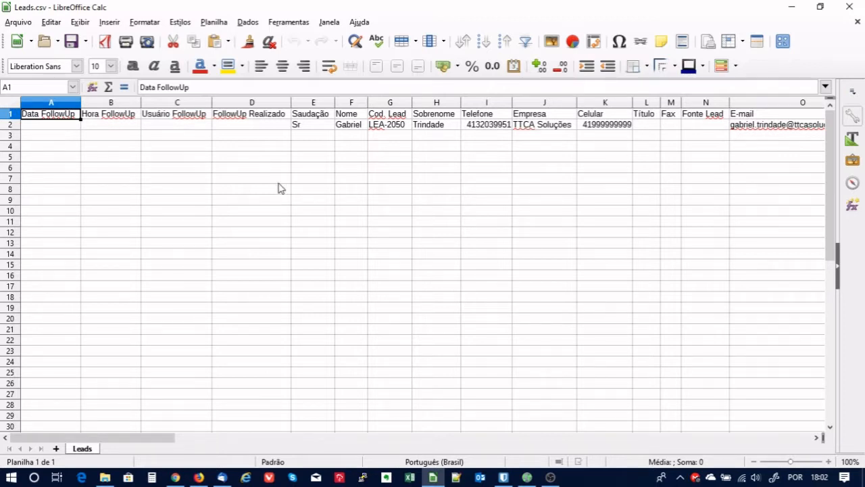
Select row 2 and delete the sample lead's data.
{"action": "left_click", "coordinate": [11, 125]}
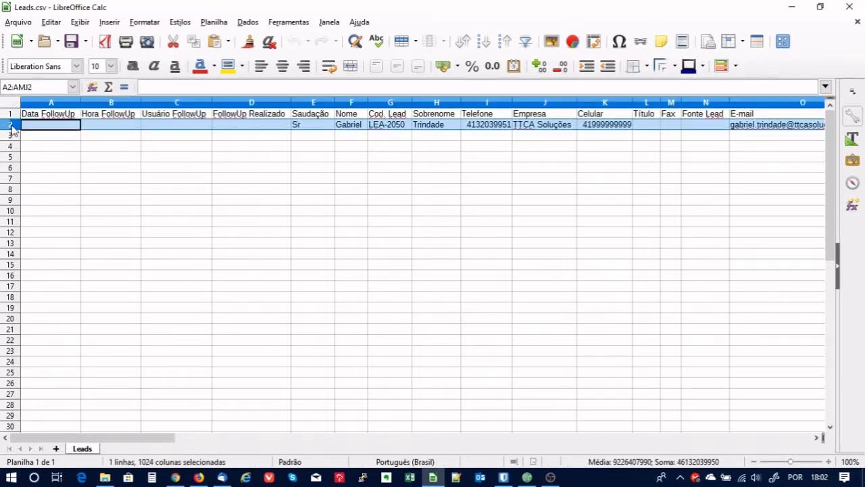
{"action": "key", "text": "Delete"}
{"action": "left_click", "coordinate": [405, 190]}
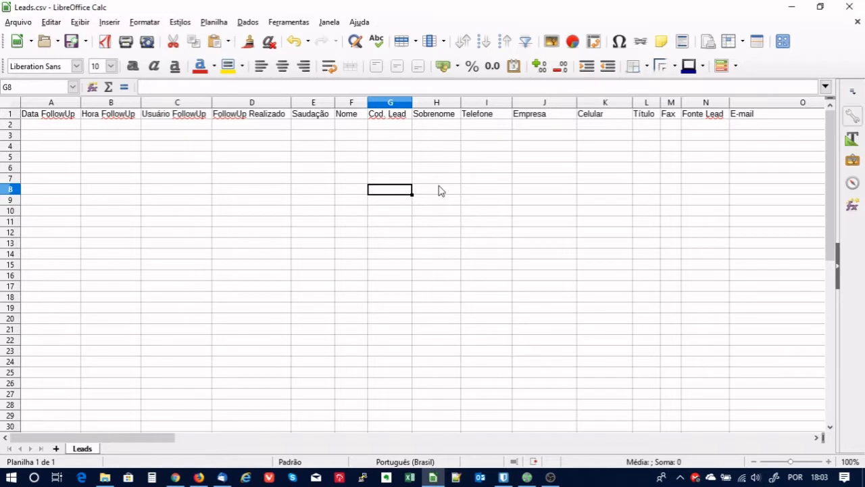
Inspect the header cells, including Sobrenome, in the Leads sheet.
{"action": "left_click", "coordinate": [534, 201]}
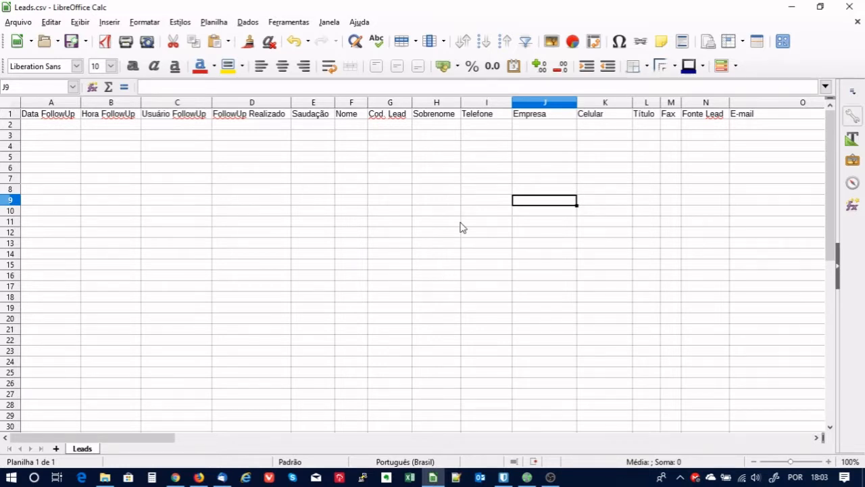
{"action": "left_click", "coordinate": [432, 127]}
{"action": "left_click", "coordinate": [438, 116]}
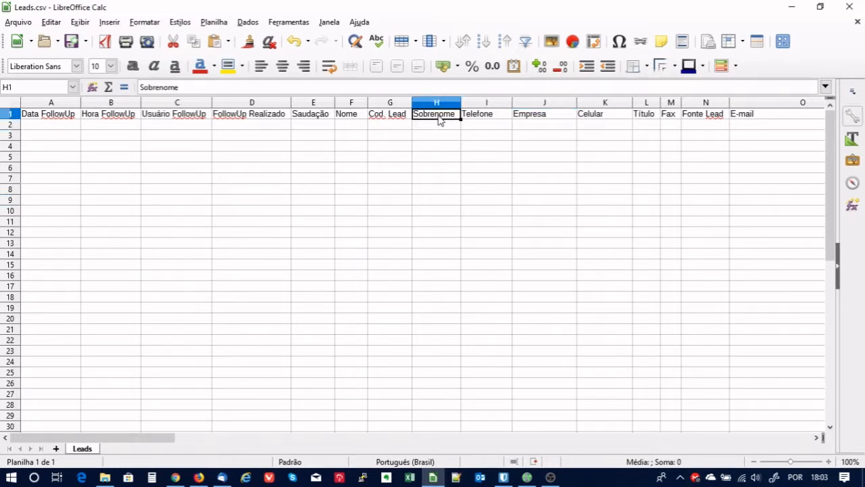
{"action": "left_click", "coordinate": [434, 126]}
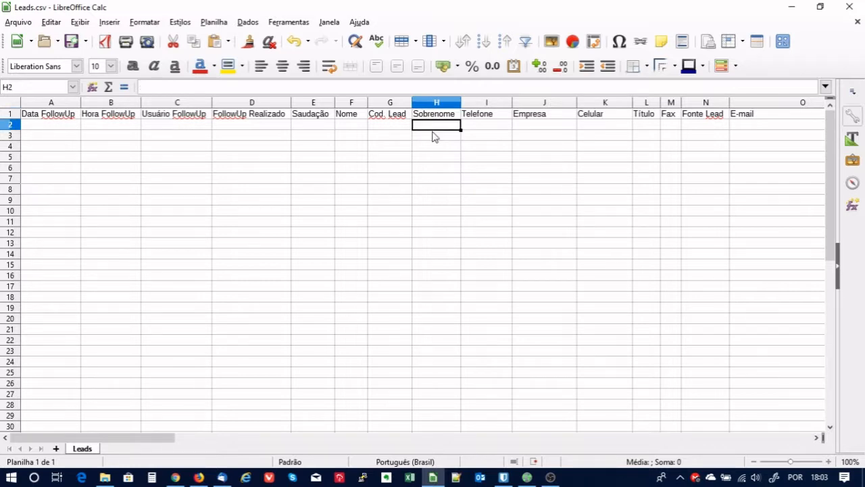
{"action": "left_click", "coordinate": [428, 136]}
{"action": "left_click", "coordinate": [433, 125]}
{"action": "left_click", "coordinate": [434, 138]}
{"action": "left_click", "coordinate": [441, 147]}
{"action": "left_click", "coordinate": [441, 137]}
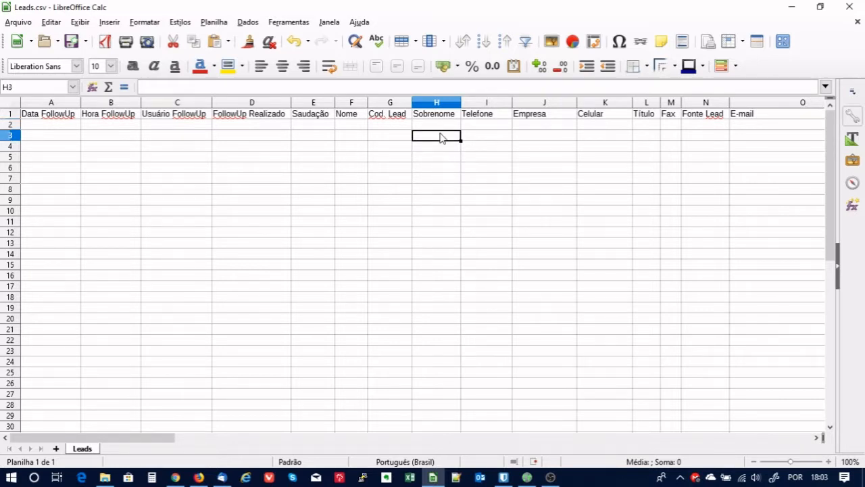
{"action": "key", "text": "Up"}
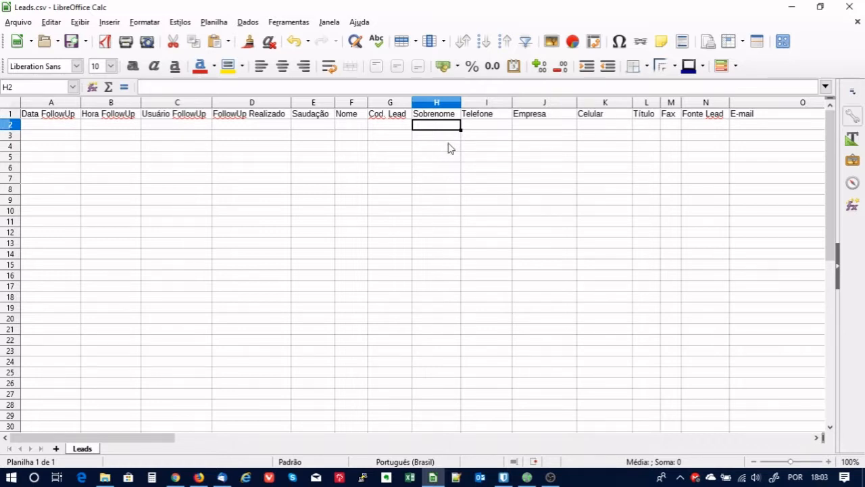
{"action": "left_click", "coordinate": [436, 158]}
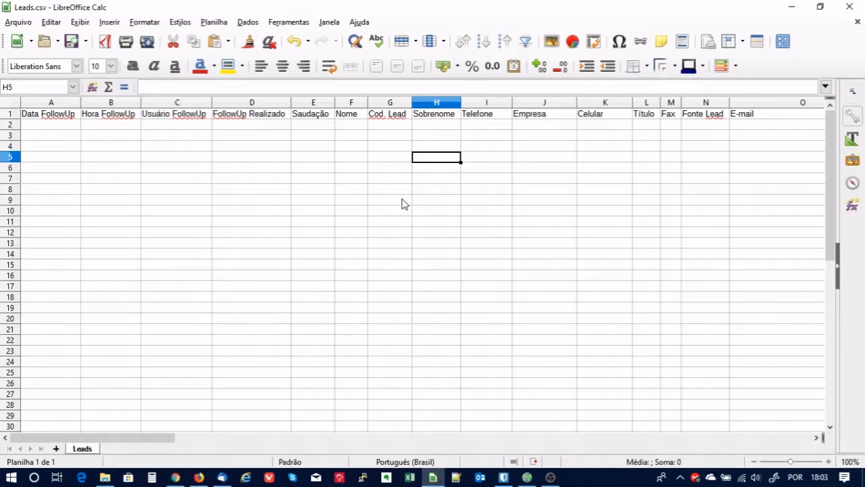
Delete columns A–E, the FollowUp and Saudação columns.
{"action": "left_click_drag", "start_coordinate": [313, 102], "coordinate": [12, 114]}
{"action": "right_click", "coordinate": [250, 112]}
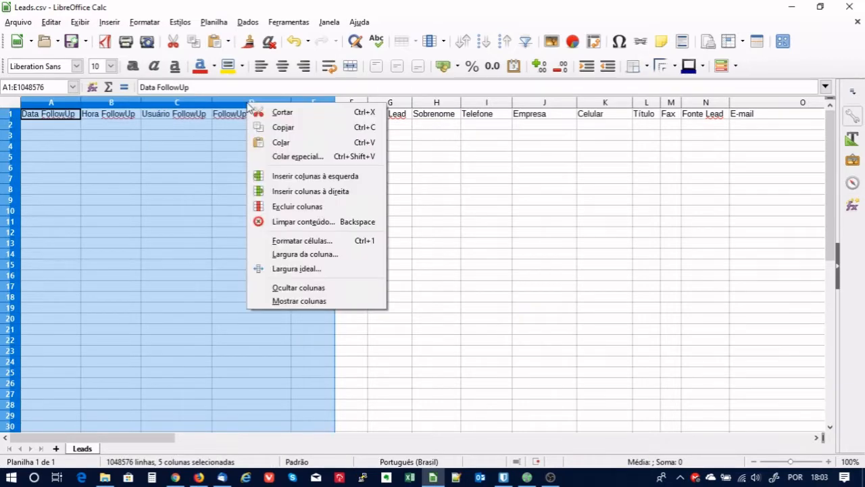
{"action": "left_click", "coordinate": [297, 202]}
Delete the Cod. Lead column.
{"action": "left_click", "coordinate": [84, 138]}
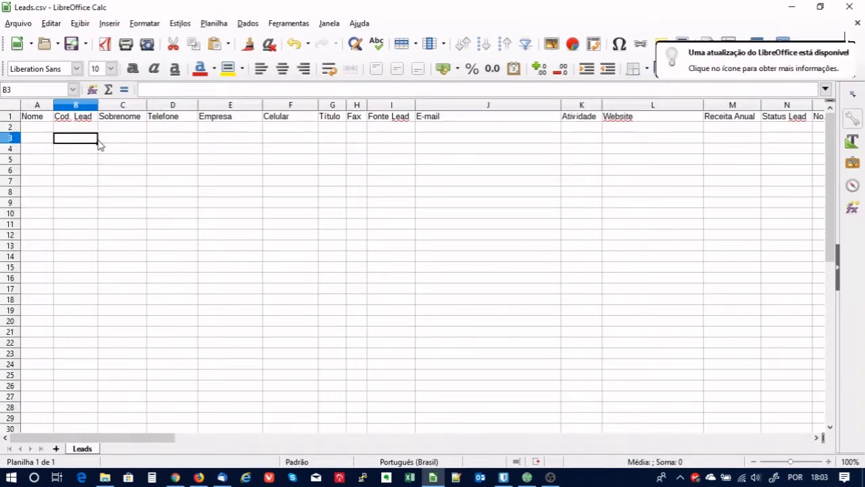
{"action": "left_click", "coordinate": [77, 108]}
{"action": "right_click", "coordinate": [81, 119]}
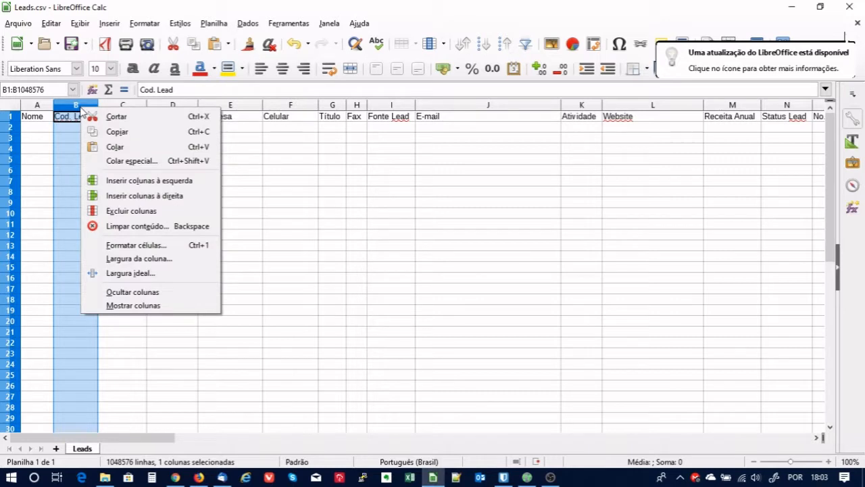
{"action": "left_click", "coordinate": [122, 209]}
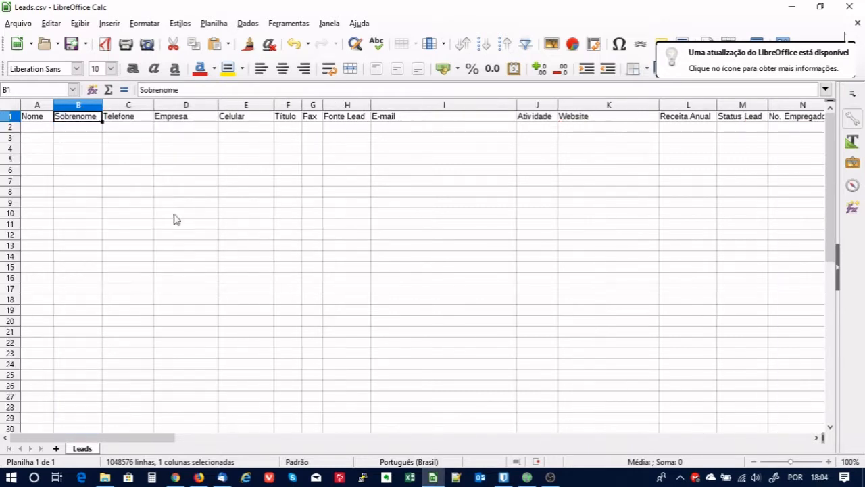
{"action": "left_click", "coordinate": [255, 205]}
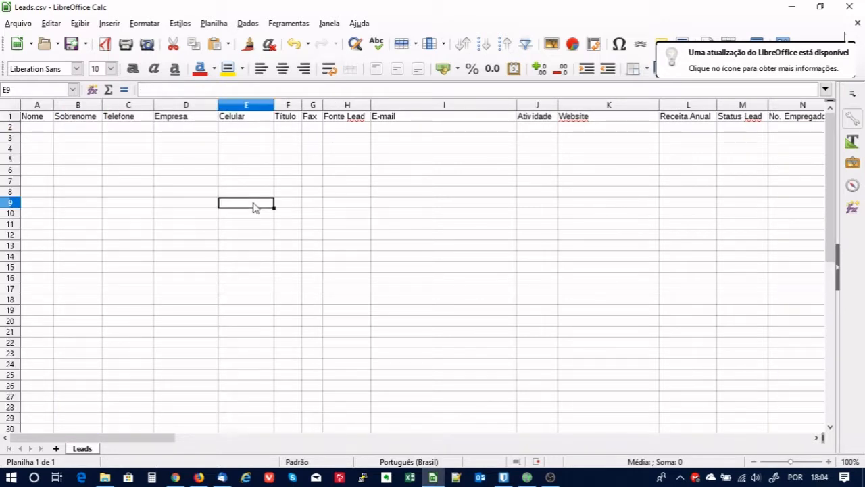
Delete the Fax column so row 1 reads Nome through E-mail.
{"action": "left_click", "coordinate": [315, 106]}
{"action": "right_click", "coordinate": [313, 105]}
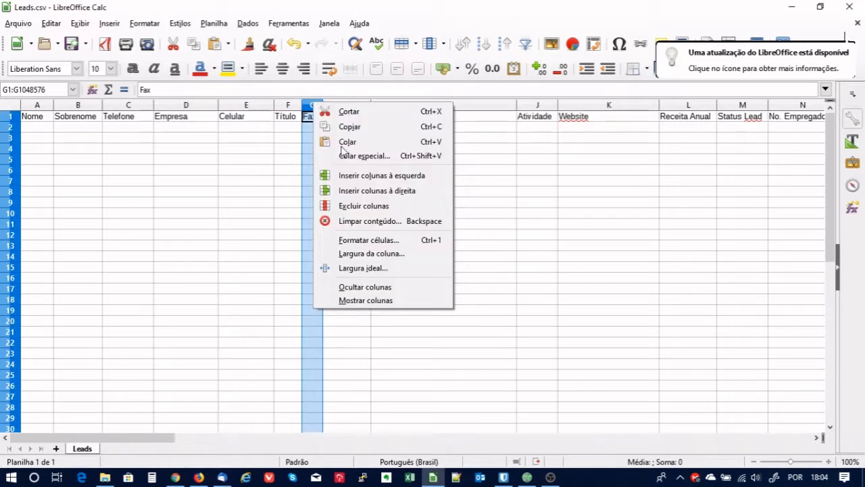
{"action": "left_click", "coordinate": [358, 205]}
{"action": "left_click", "coordinate": [488, 236]}
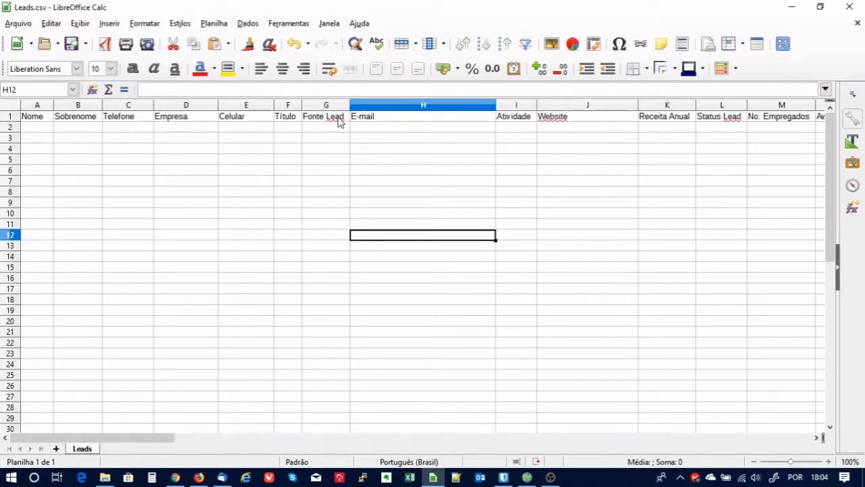
{"action": "left_click", "coordinate": [669, 201]}
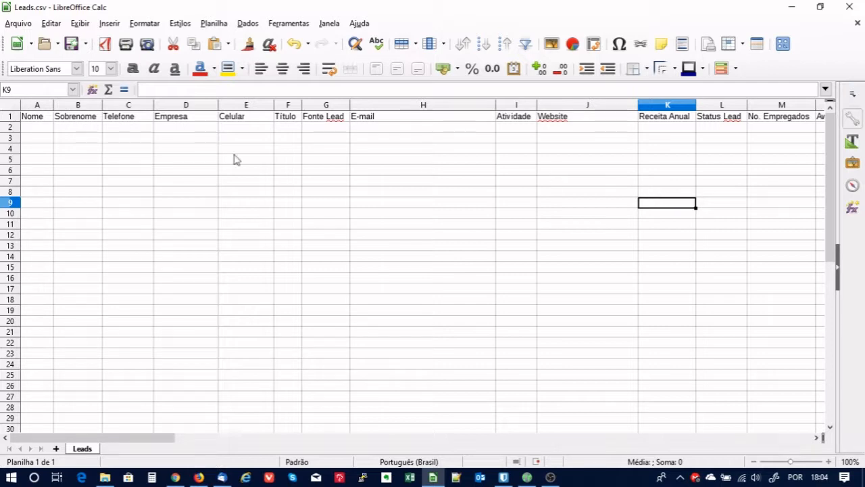
{"action": "left_click", "coordinate": [307, 130]}
{"action": "left_click", "coordinate": [442, 129]}
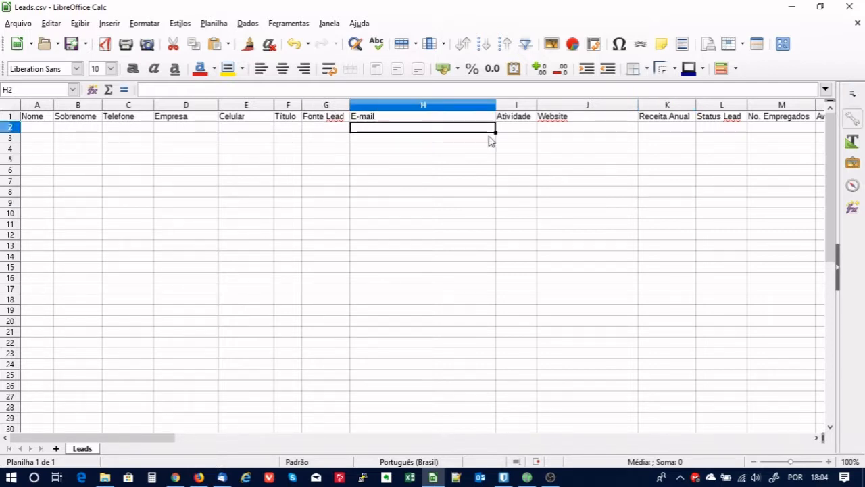
{"action": "left_click", "coordinate": [522, 129]}
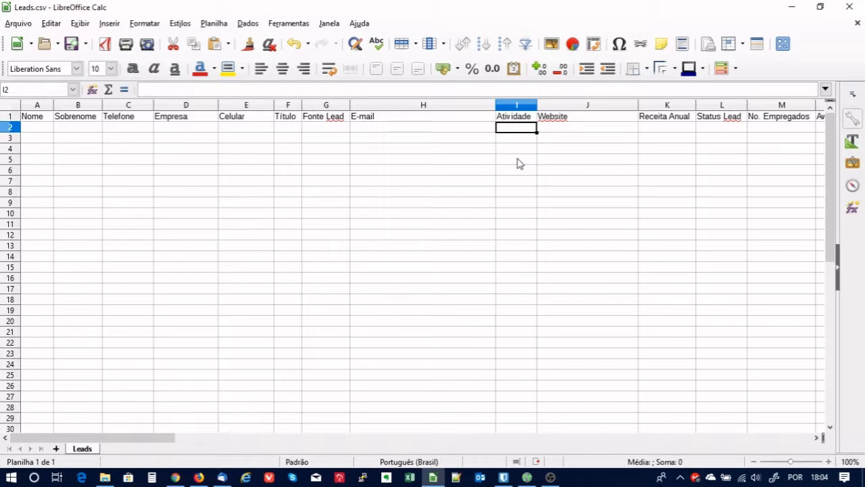
{"action": "left_click", "coordinate": [38, 129]}
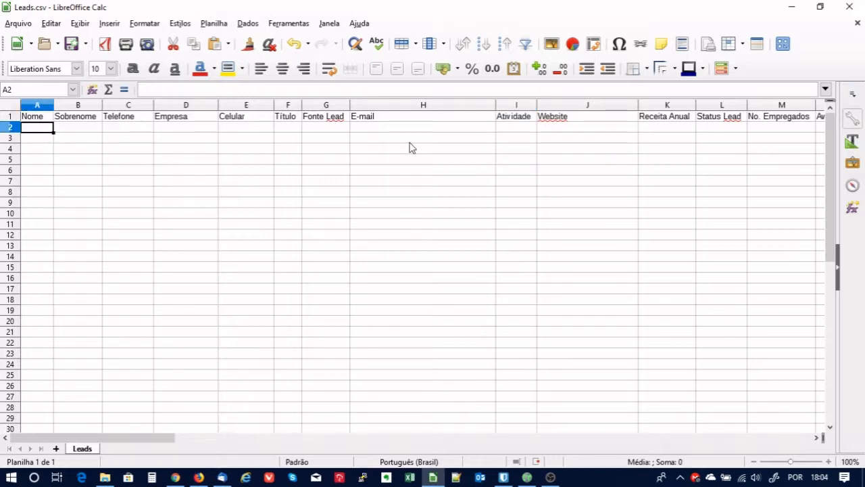
{"action": "type", "text": "Nome"}
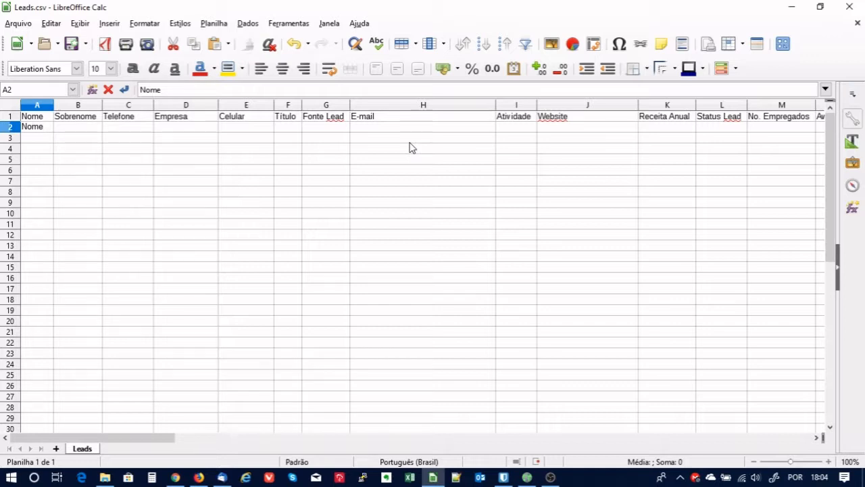
{"action": "key", "text": "Tab"}
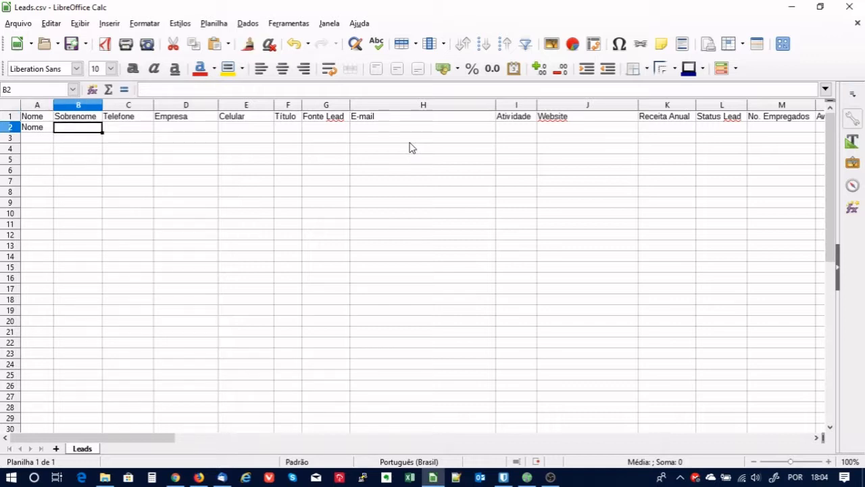
{"action": "type", "text": "Teste"}
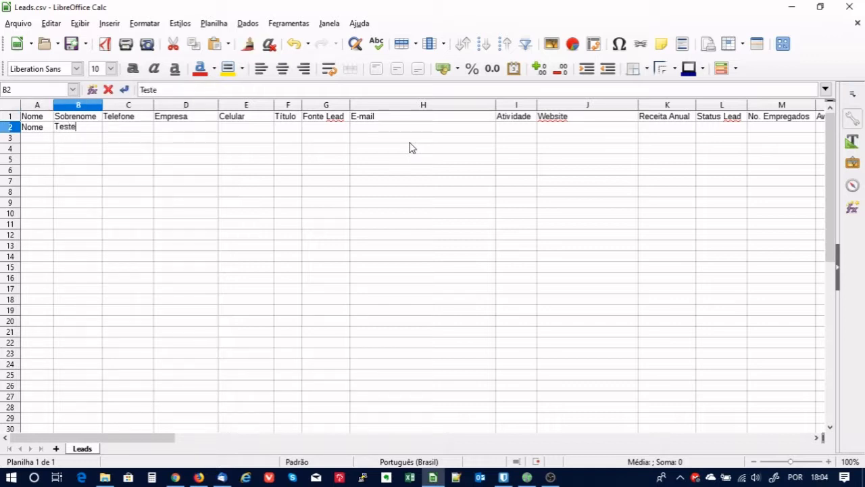
{"action": "type", "text": " 01"}
{"action": "left_click", "coordinate": [278, 214]}
{"action": "left_click", "coordinate": [131, 132]}
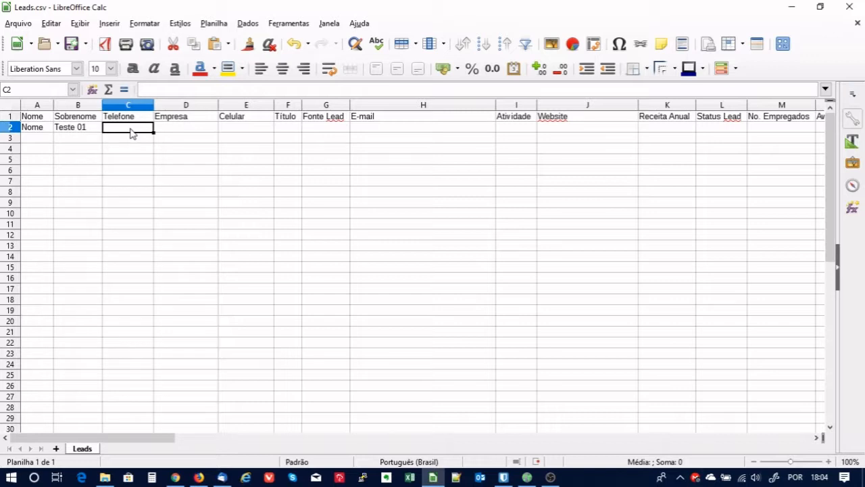
{"action": "type", "text": "413333"}
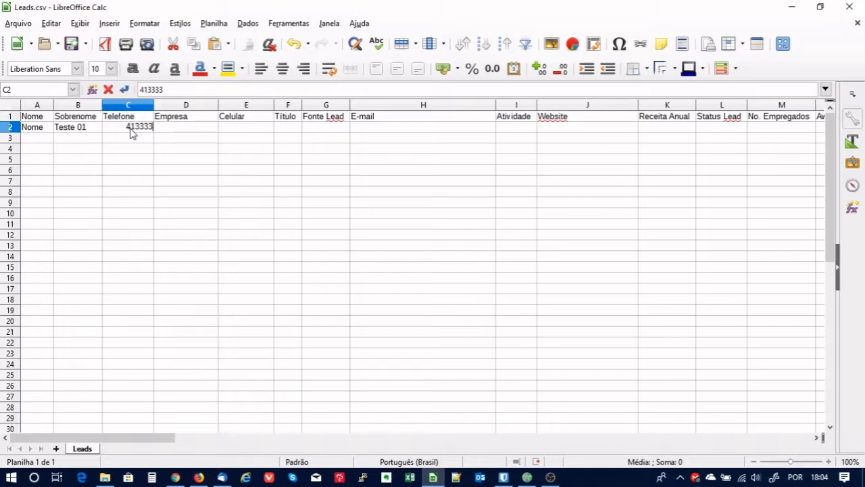
{"action": "type", "text": "-3333"}
{"action": "left_click", "coordinate": [189, 129]}
{"action": "type", "text": "Empresa Teste 001"}
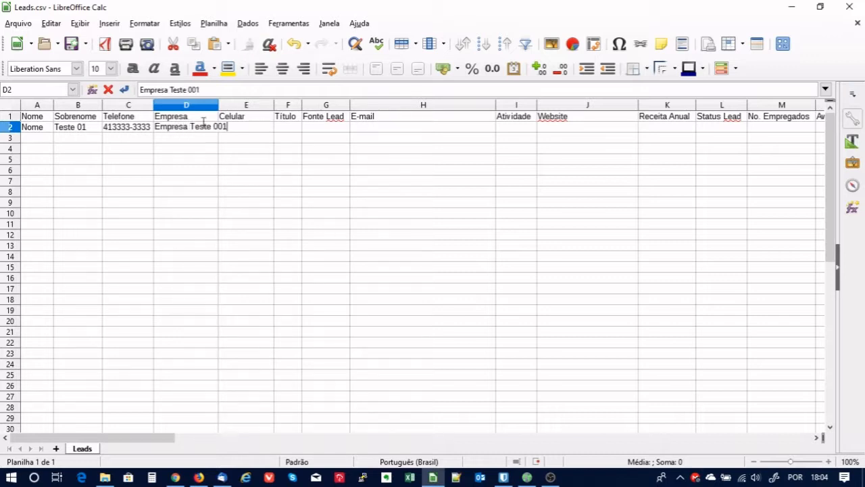
{"action": "left_click", "coordinate": [188, 182]}
{"action": "left_click", "coordinate": [238, 129]}
{"action": "type", "text": "41"}
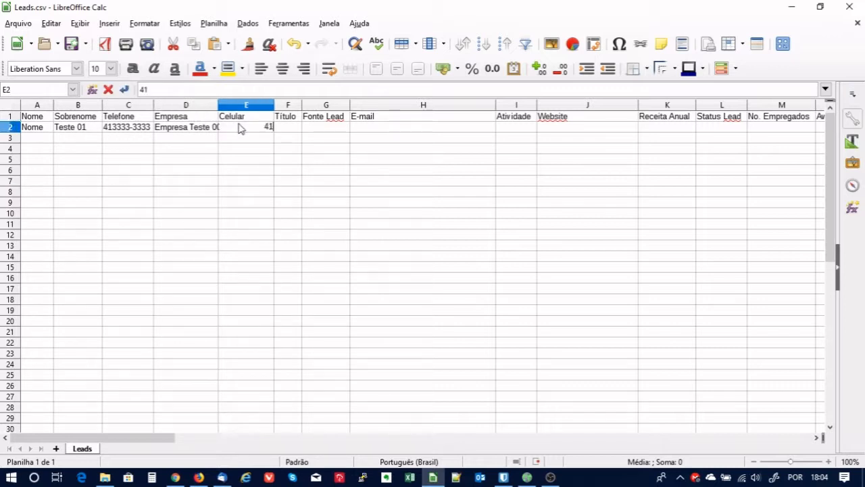
{"action": "type", "text": " 999-999-999"}
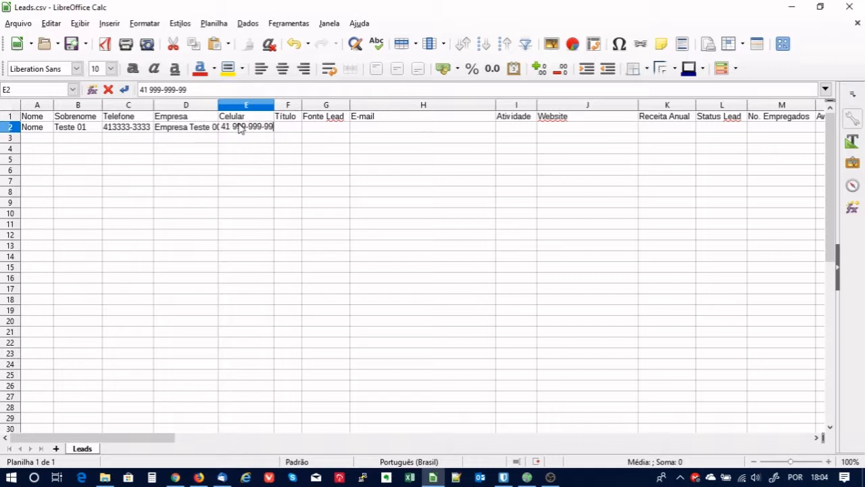
{"action": "left_click_drag", "start_coordinate": [323, 148], "coordinate": [356, 147]}
{"action": "left_click", "coordinate": [368, 127]}
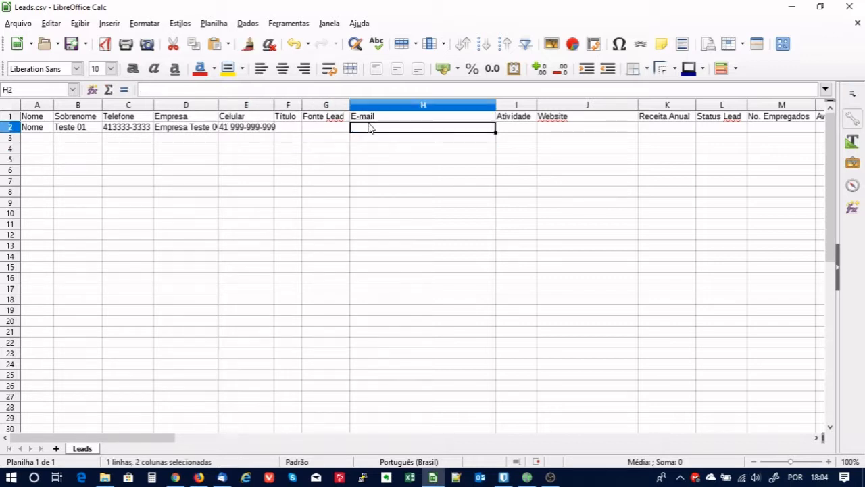
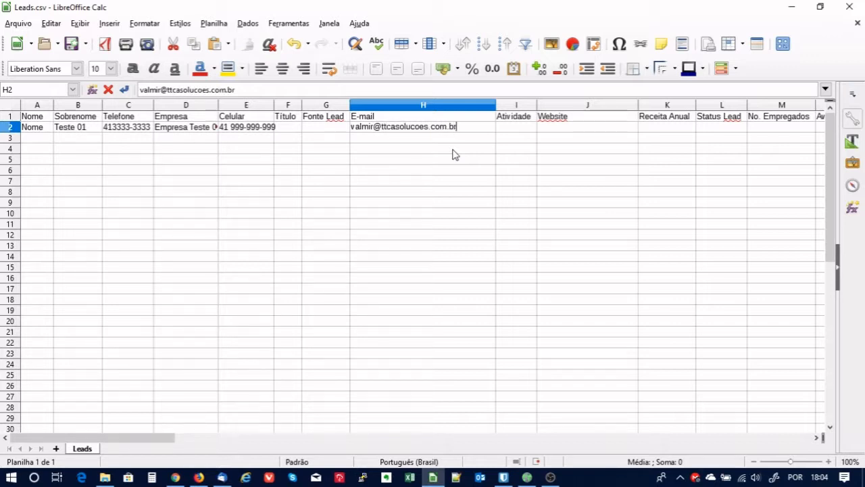
{"action": "left_click", "coordinate": [610, 161]}
{"action": "left_click", "coordinate": [524, 128]}
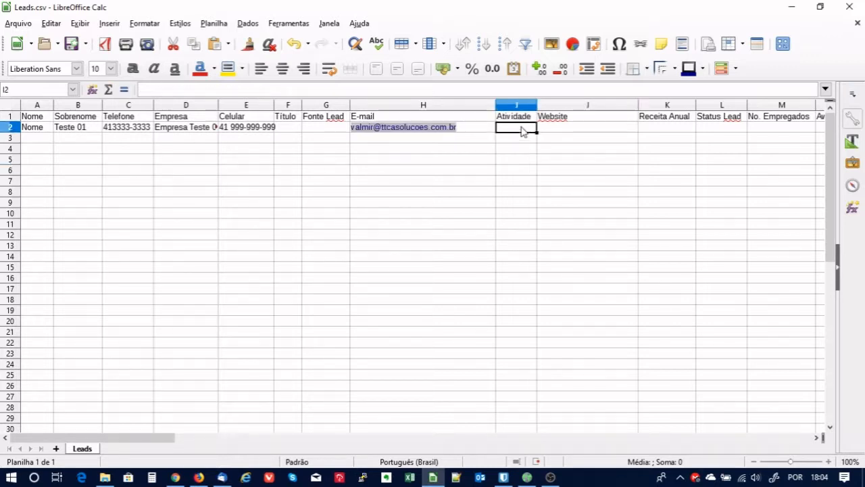
{"action": "left_click", "coordinate": [579, 128]}
{"action": "type", "text": "www.tewst"}
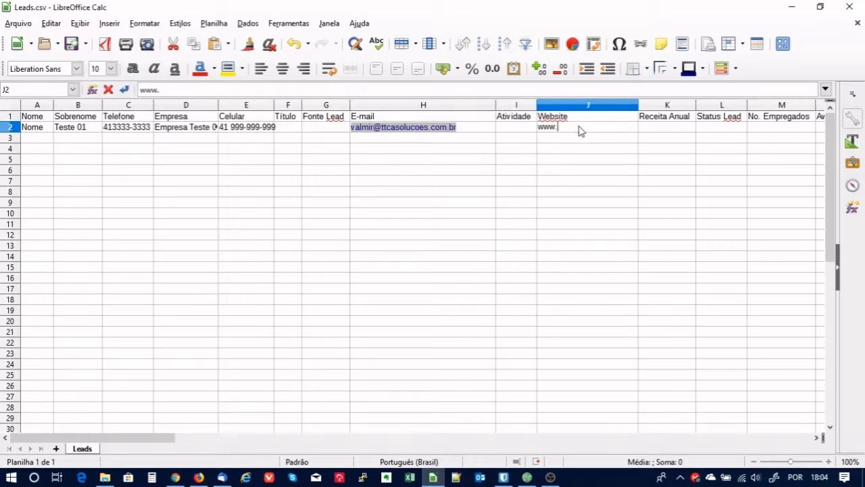
{"action": "key", "text": "BackSpace"}
{"action": "key", "text": "BackSpace"}
{"action": "key", "text": "BackSpace"}
{"action": "type", "text": "ste.com.bnr"}
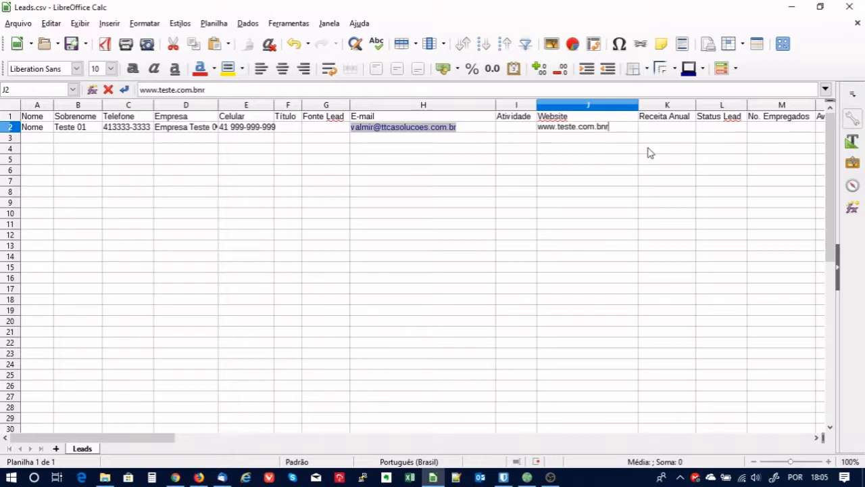
{"action": "left_click", "coordinate": [764, 206]}
{"action": "left_click", "coordinate": [665, 128]}
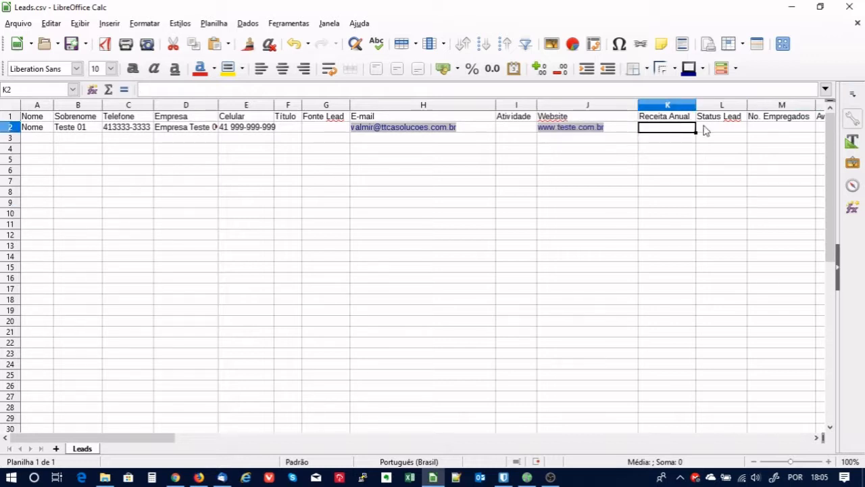
{"action": "key", "text": "Tab"}
{"action": "key", "text": "Tab"}
{"action": "key", "text": "Tab"}
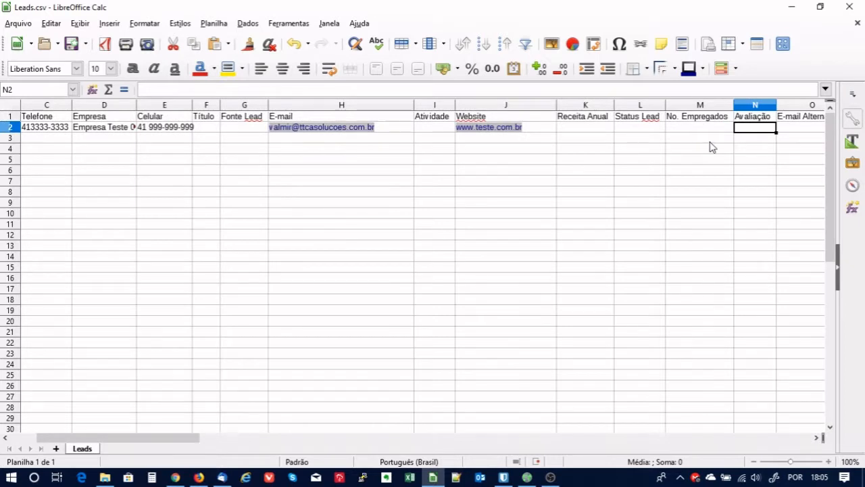
{"action": "key", "text": "Left"}
{"action": "key", "text": "Left"}
{"action": "key", "text": "Left"}
Fill the first name and surnames Teste 02–Teste 05 down rows 3–6.
{"action": "key", "text": "Home"}
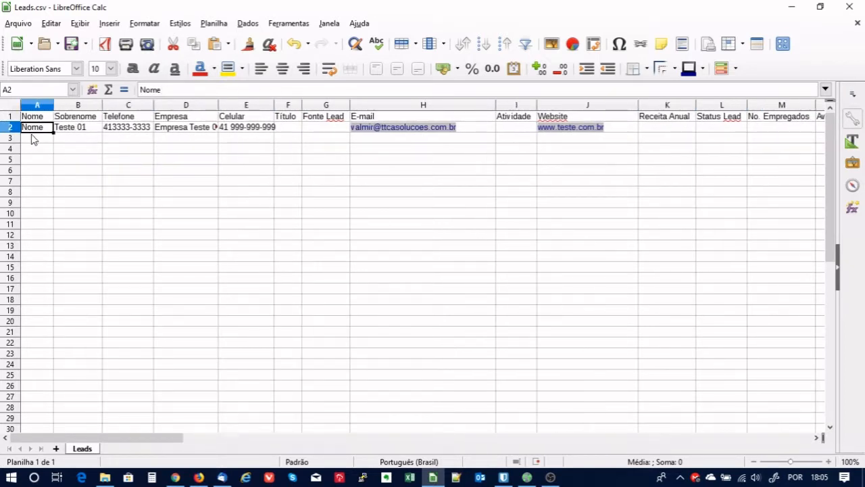
{"action": "left_click_drag", "start_coordinate": [53, 131], "coordinate": [51, 184]}
{"action": "left_click", "coordinate": [79, 127]}
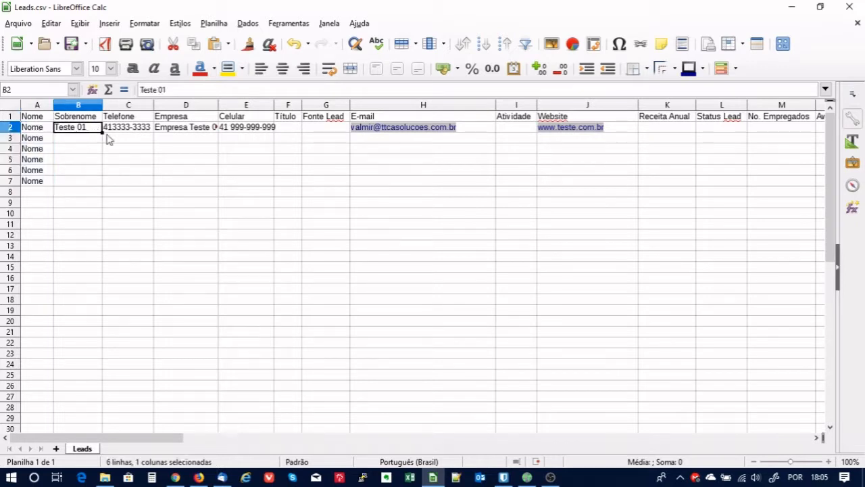
{"action": "left_click_drag", "start_coordinate": [102, 133], "coordinate": [95, 180]}
{"action": "left_click", "coordinate": [246, 215]}
Copy the phone number from C2 into C3:C6 and clear the extra row 7.
{"action": "left_click", "coordinate": [142, 127]}
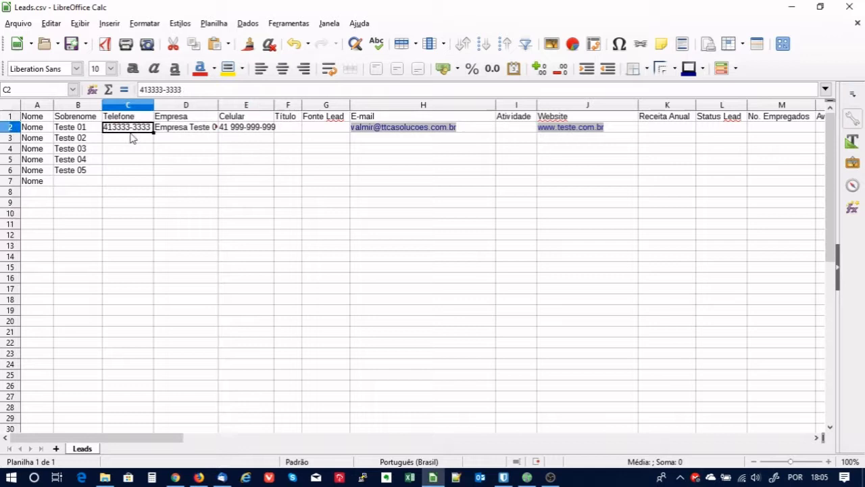
{"action": "key", "text": "ctrl+c"}
{"action": "left_click_drag", "start_coordinate": [135, 138], "coordinate": [131, 172]}
{"action": "key", "text": "ctrl+v"}
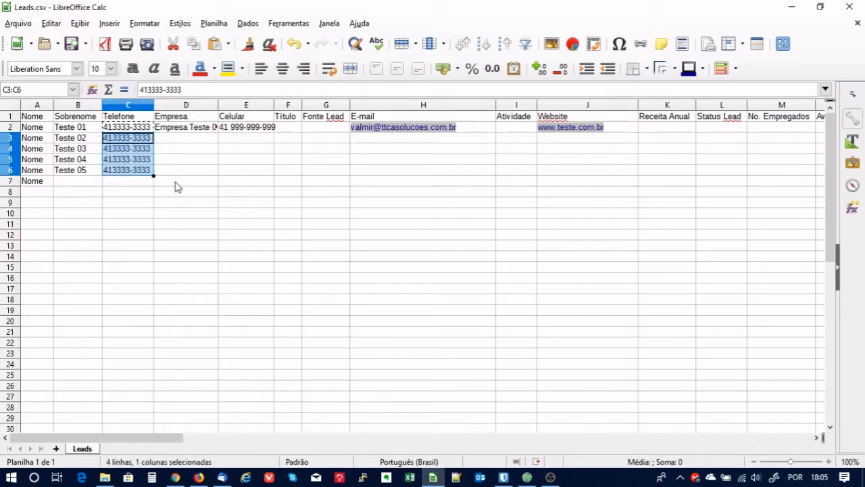
{"action": "left_click", "coordinate": [162, 184]}
{"action": "left_click", "coordinate": [8, 181]}
{"action": "key", "text": "Delete"}
{"action": "left_click", "coordinate": [152, 199]}
Fill Empresa Teste 002–005 down column D and auto-fit the column width.
{"action": "left_click_drag", "start_coordinate": [150, 194], "coordinate": [162, 191]}
{"action": "left_click_drag", "start_coordinate": [214, 139], "coordinate": [214, 174]}
{"action": "left_click", "coordinate": [207, 128]}
{"action": "left_click", "coordinate": [281, 181]}
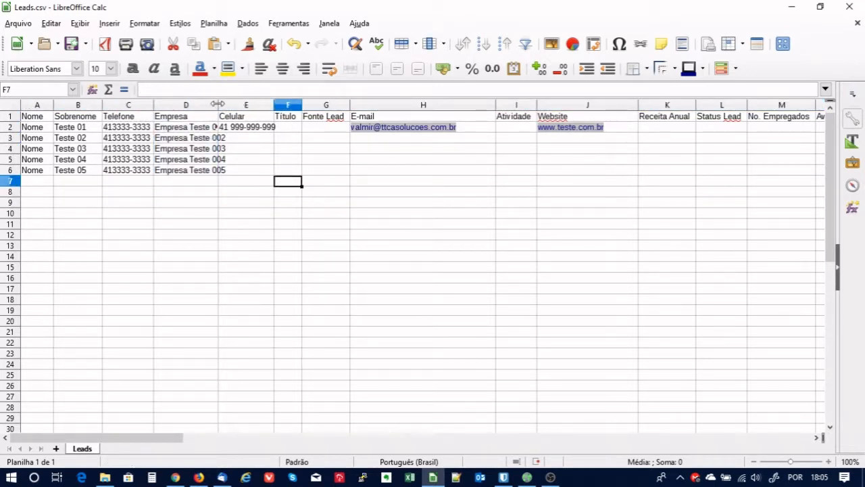
{"action": "double_click", "coordinate": [218, 105]}
Paste the first lead's mobile number into E3:E6.
{"action": "left_click", "coordinate": [282, 129]}
{"action": "left_click_drag", "start_coordinate": [271, 139], "coordinate": [268, 172]}
{"action": "key", "text": "ctrl+v"}
{"action": "left_click", "coordinate": [368, 161]}
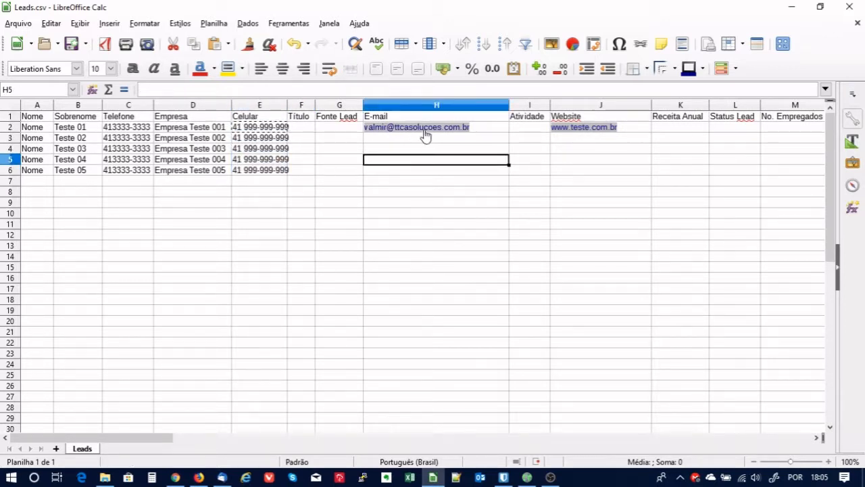
Enter a generic test e-mail in H3 and copy it into H4:H6.
{"action": "left_click", "coordinate": [491, 129]}
{"action": "left_click", "coordinate": [458, 139]}
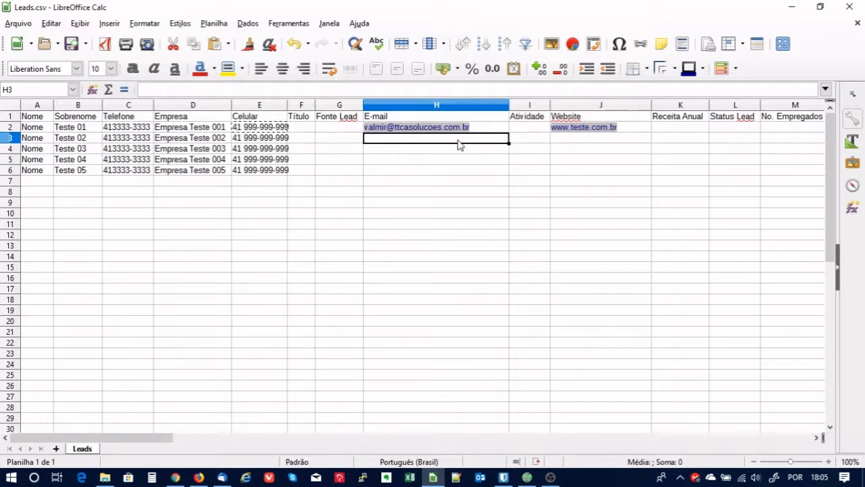
{"action": "type", "text": "teste@"}
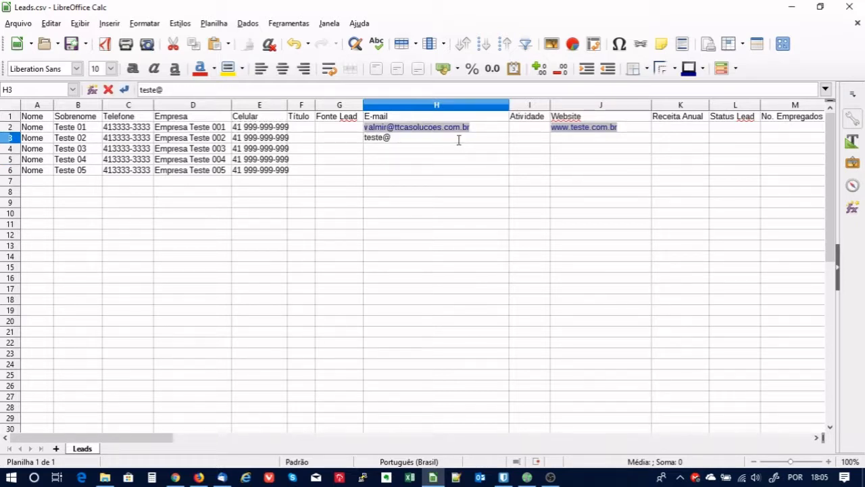
{"action": "type", "text": "tr"}
{"action": "type", "text": "ste.com"}
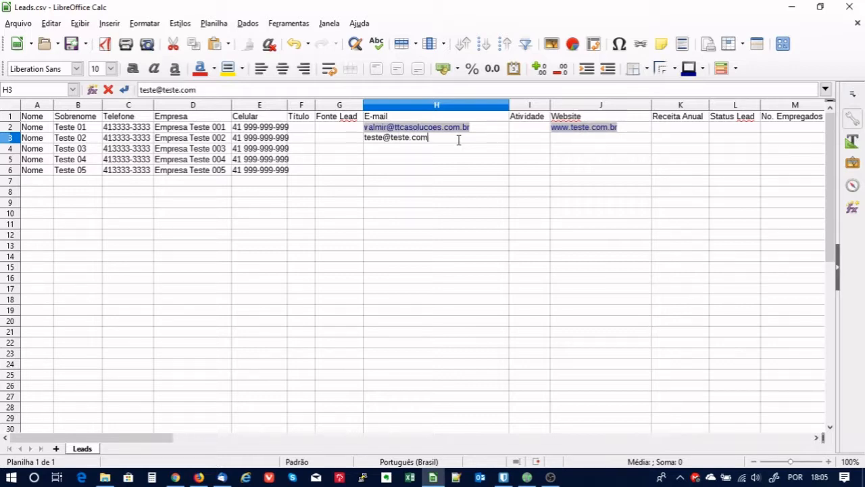
{"action": "type", "text": ".br"}
{"action": "left_click", "coordinate": [454, 225]}
{"action": "left_click", "coordinate": [447, 139]}
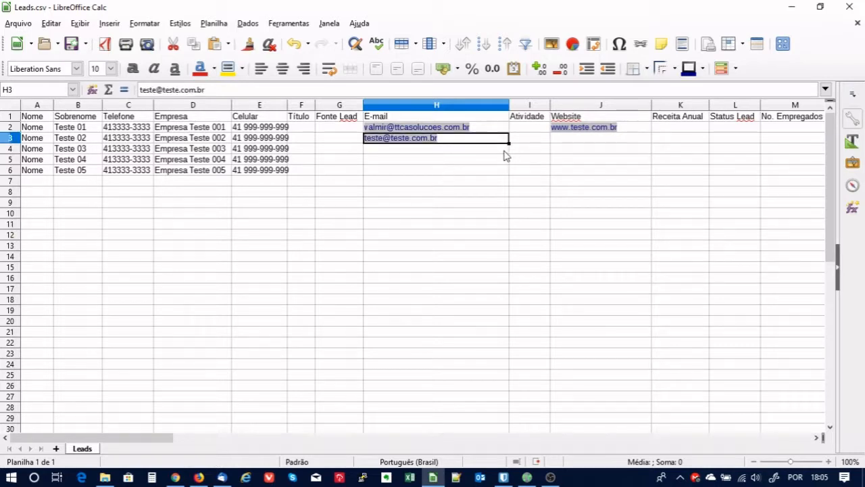
{"action": "key", "text": "ctrl+c"}
{"action": "left_click_drag", "start_coordinate": [460, 150], "coordinate": [456, 173]}
{"action": "key", "text": "ctrl+v"}
{"action": "left_click", "coordinate": [563, 172]}
{"action": "left_click", "coordinate": [589, 139]}
{"action": "left_click", "coordinate": [644, 129]}
{"action": "key", "text": "ctrl+c"}
{"action": "left_click_drag", "start_coordinate": [597, 139], "coordinate": [595, 174]}
{"action": "key", "text": "ctrl+v"}
{"action": "left_click", "coordinate": [632, 205]}
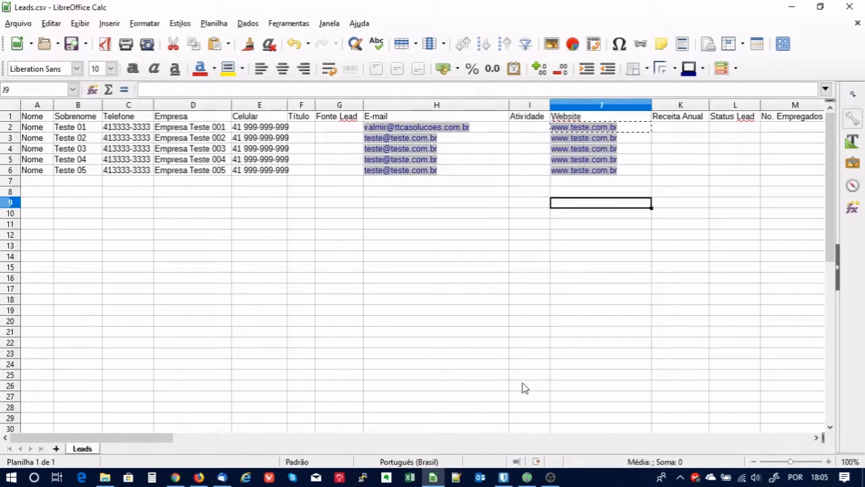
{"action": "mouse_move", "coordinate": [161, 440]}
{"action": "left_mouse_down"}
{"action": "mouse_move", "coordinate": [629, 455]}
{"action": "mouse_move", "coordinate": [154, 452]}
{"action": "left_mouse_up"}
{"action": "left_click_drag", "start_coordinate": [413, 261], "coordinate": [405, 246]}
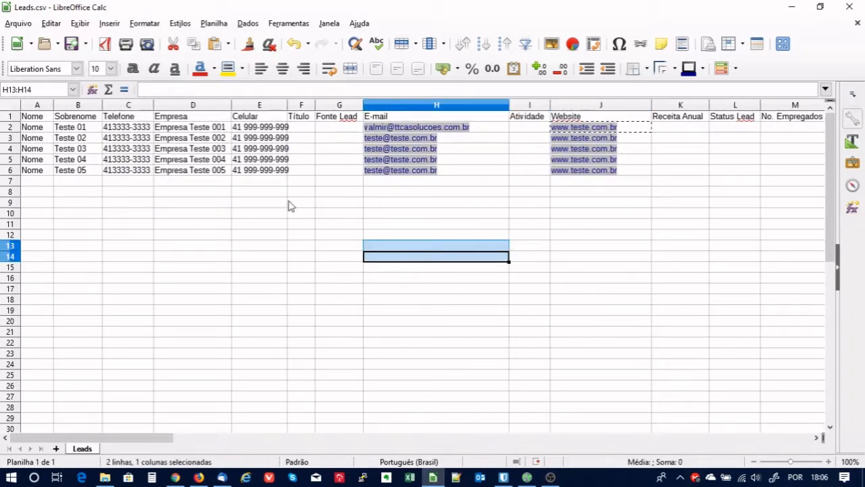
{"action": "left_click", "coordinate": [339, 126]}
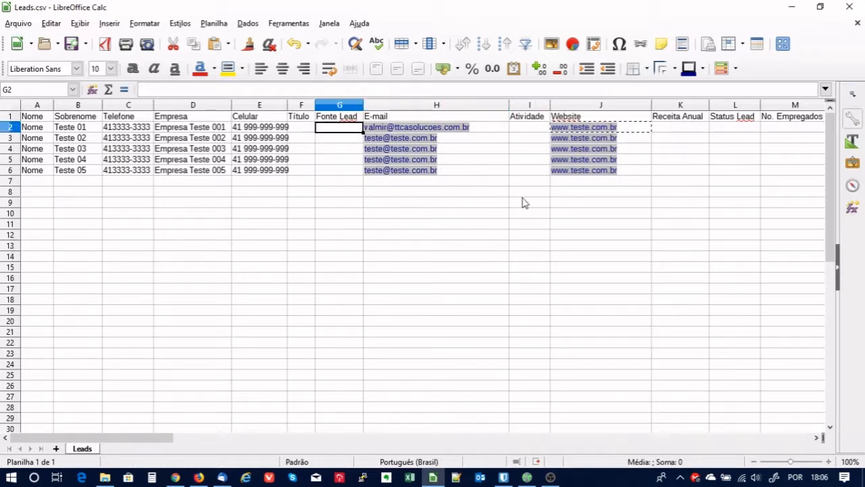
{"action": "left_click", "coordinate": [17, 24]}
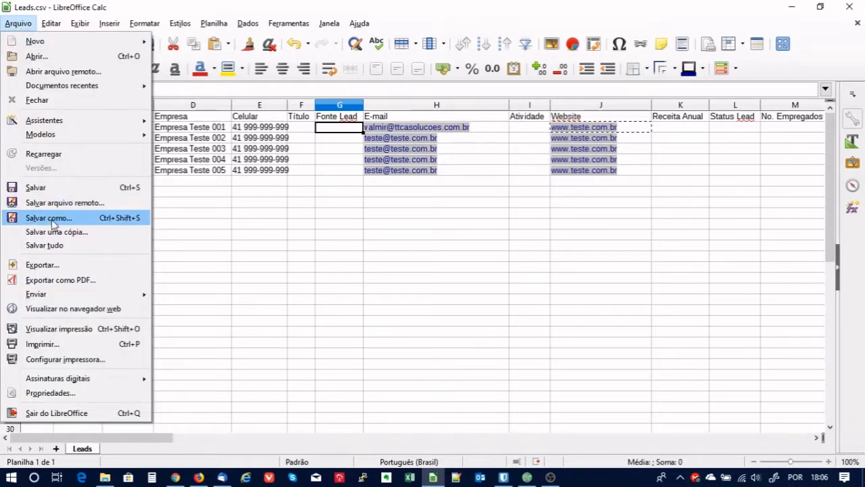
Save as Leads_Calc in Texto CSV, accepting UTF-8, comma and double-quote export options.
{"action": "left_click", "coordinate": [53, 218]}
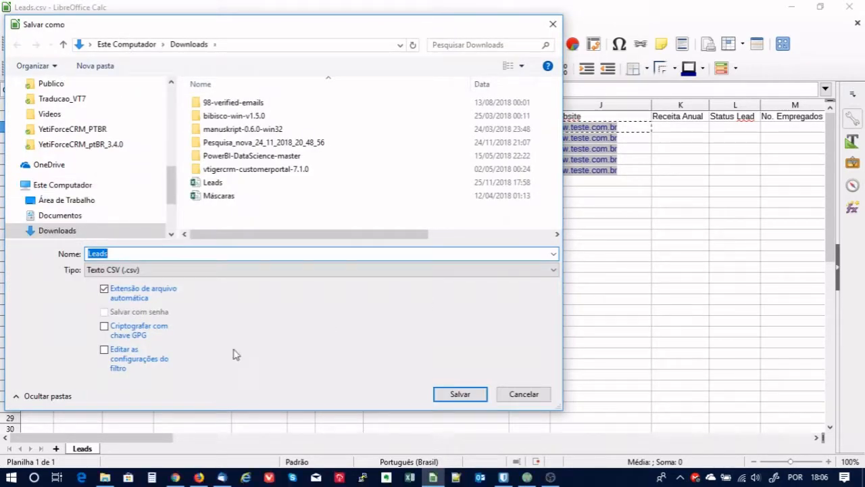
{"action": "left_click", "coordinate": [116, 352]}
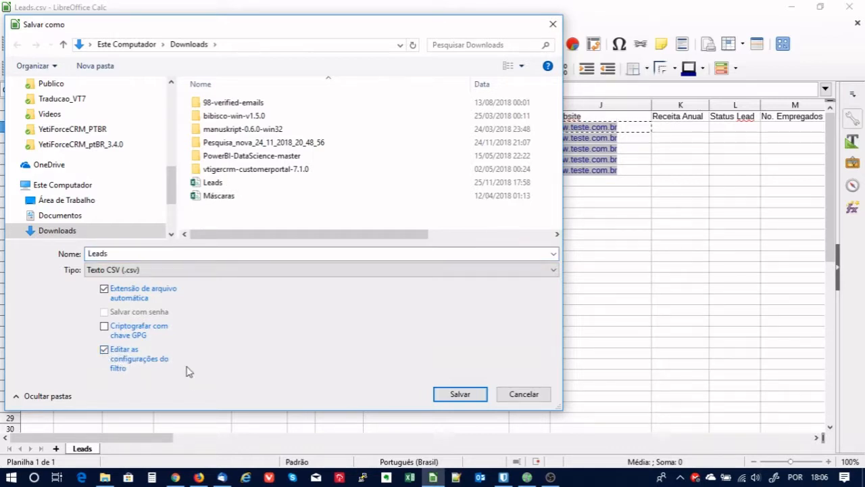
{"action": "double_click", "coordinate": [148, 255]}
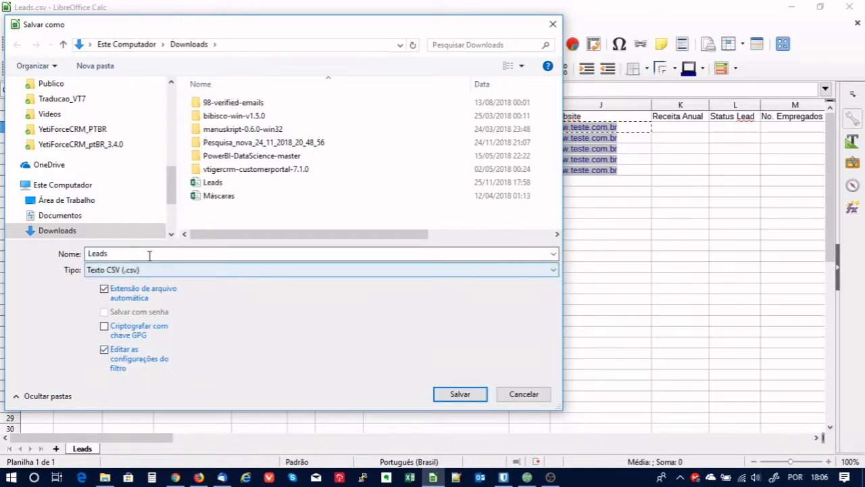
{"action": "left_click", "coordinate": [149, 254]}
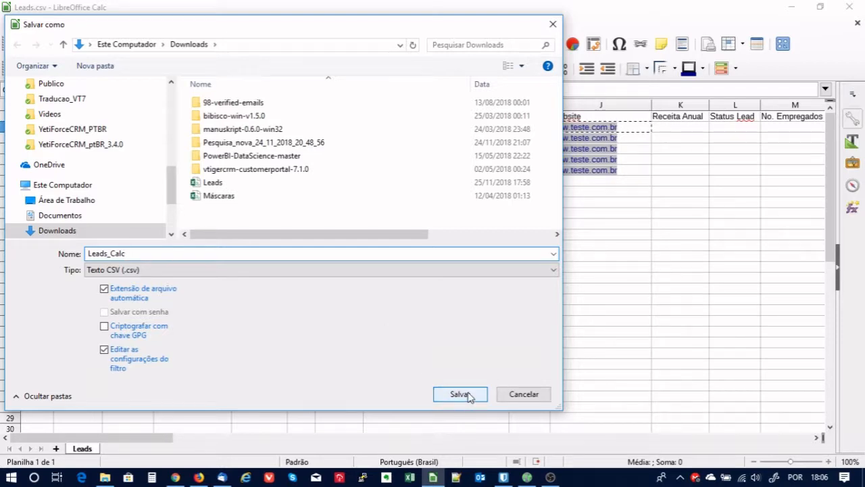
{"action": "left_click", "coordinate": [473, 394]}
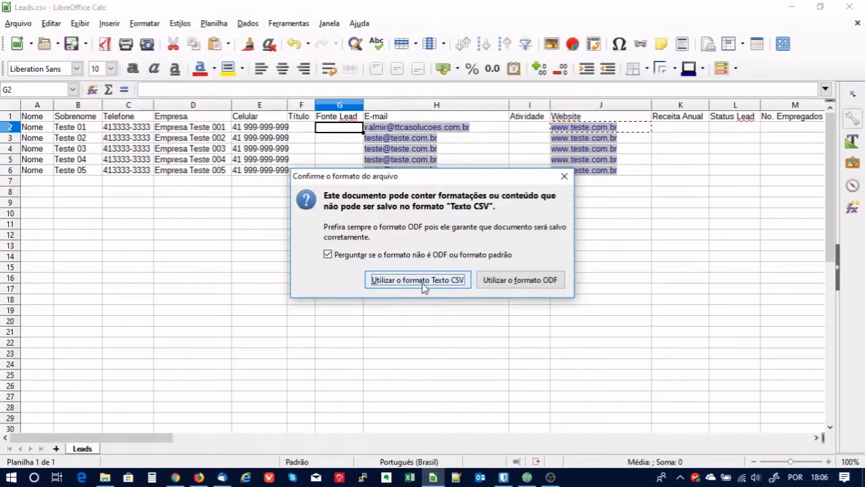
{"action": "left_click", "coordinate": [417, 284]}
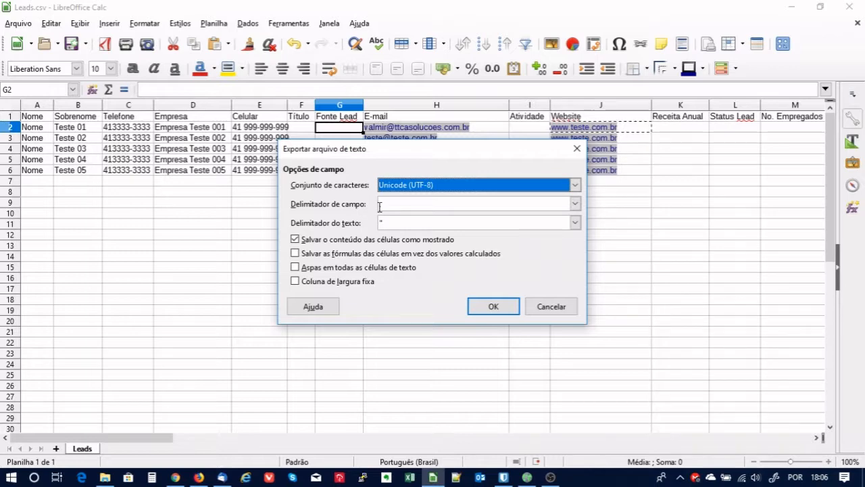
{"action": "left_click", "coordinate": [496, 308]}
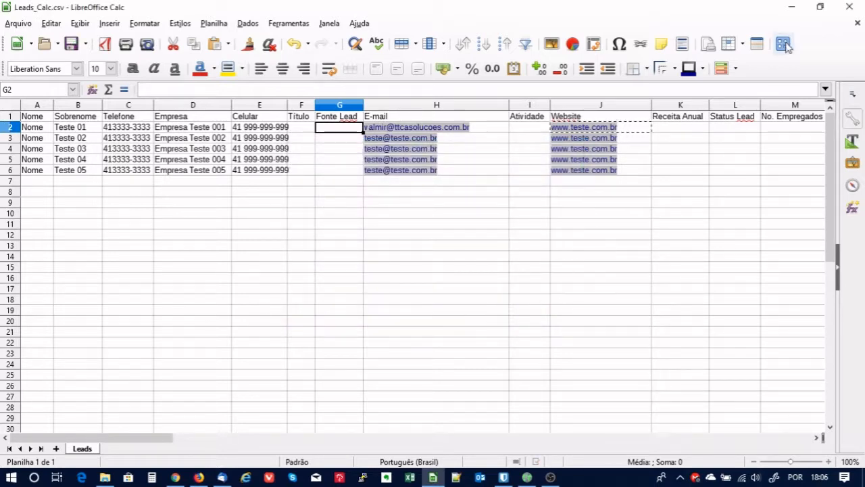
Close Calc and start a lead import from the Gluo CRM Leads list.
{"action": "left_click", "coordinate": [853, 8]}
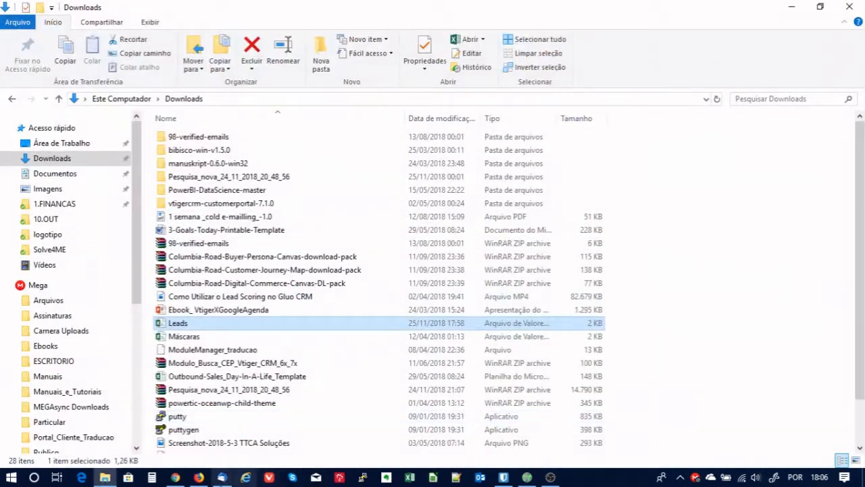
{"action": "left_click", "coordinate": [198, 478]}
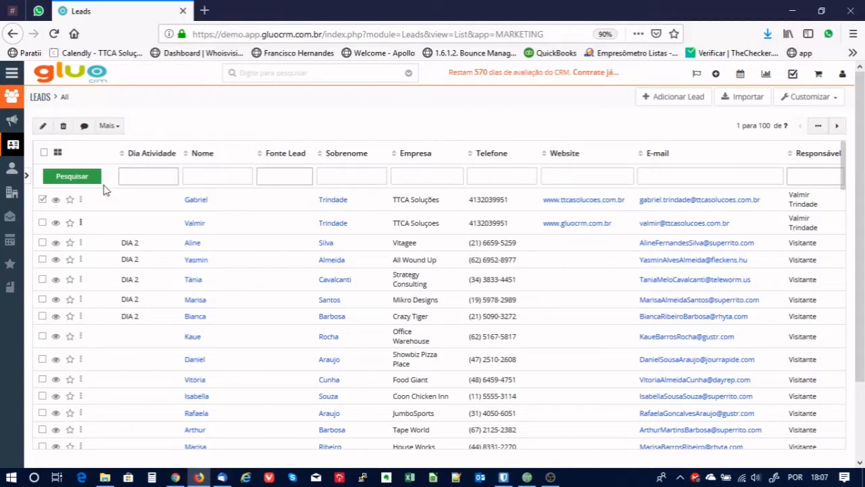
{"action": "left_click", "coordinate": [746, 100]}
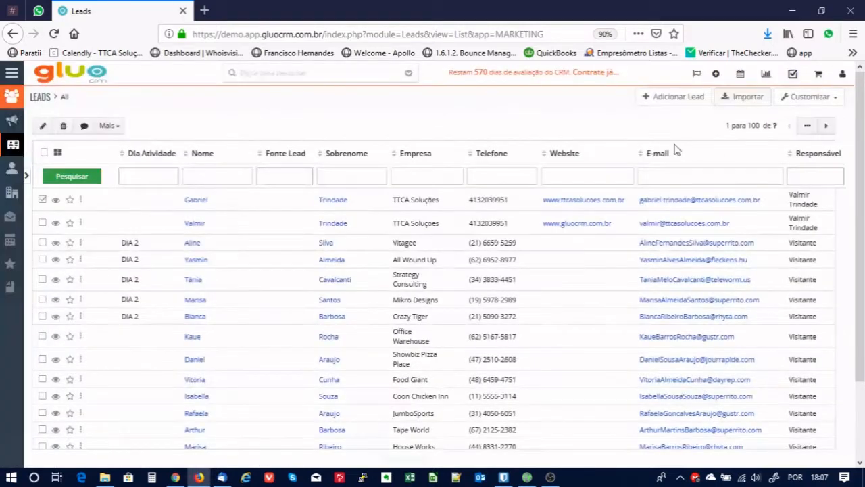
Choose Leads_Calc from the Downloads folder as the import file.
{"action": "left_click", "coordinate": [346, 241]}
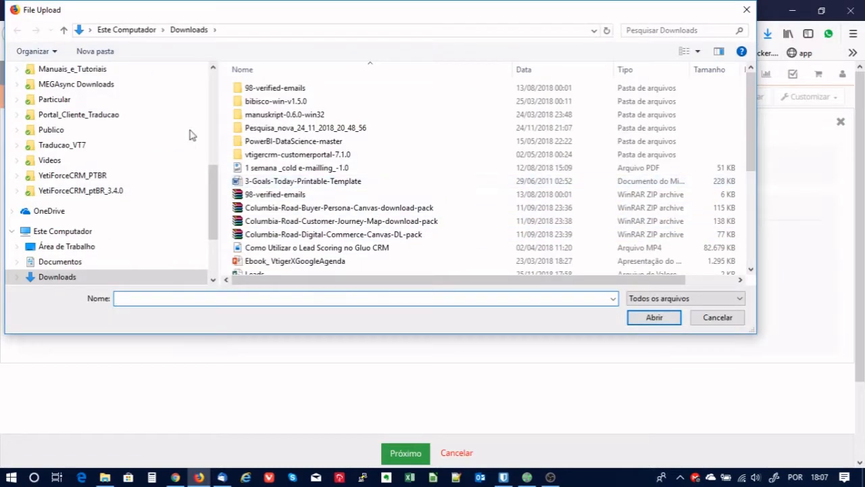
{"action": "scroll", "coordinate": [190, 135], "scroll_direction": "up", "scroll_amount": 6}
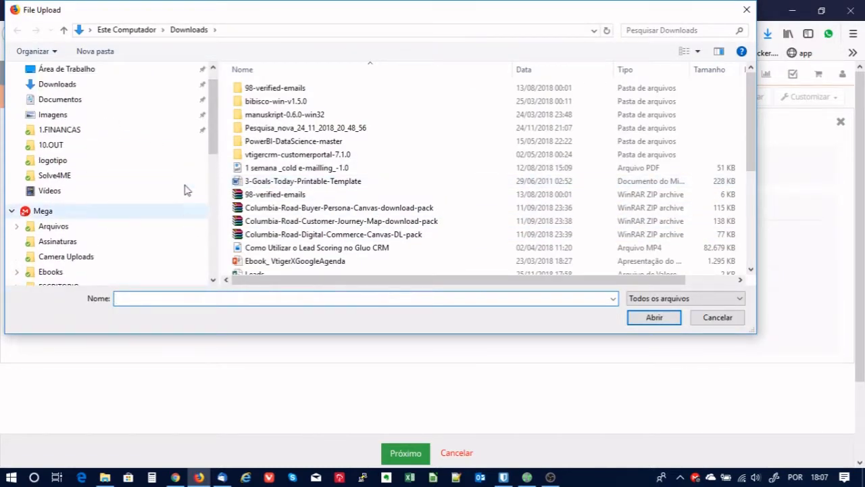
{"action": "scroll", "coordinate": [186, 189], "scroll_direction": "up", "scroll_amount": 2}
{"action": "left_click", "coordinate": [76, 112]}
{"action": "scroll", "coordinate": [418, 203], "scroll_direction": "down", "scroll_amount": 3}
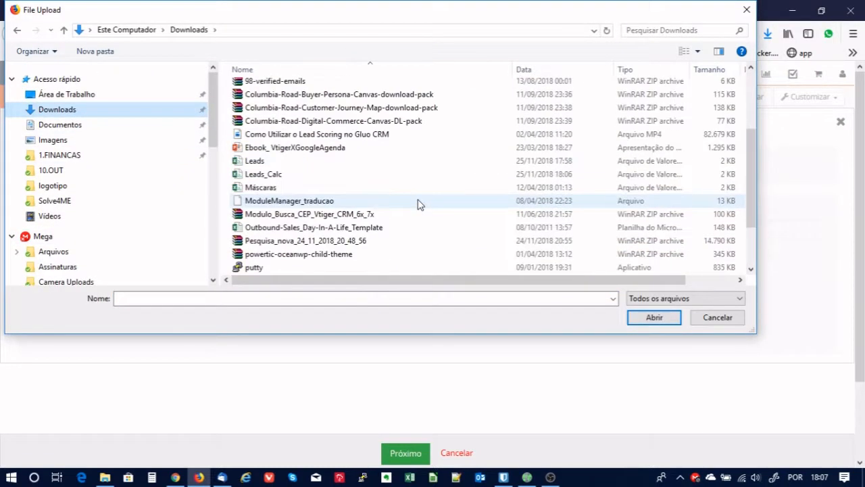
{"action": "left_click", "coordinate": [269, 177]}
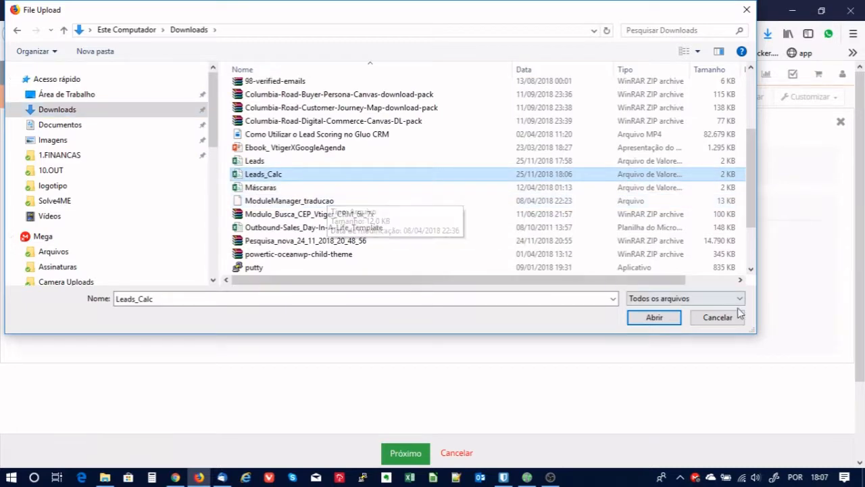
{"action": "left_click", "coordinate": [655, 317]}
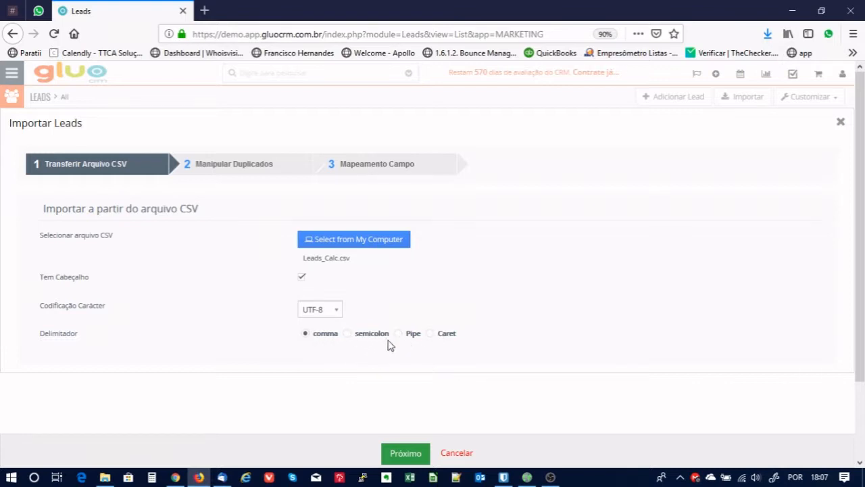
Reach duplicate handling and try Overwrite, matching on Nome and Sobrenome.
{"action": "left_click", "coordinate": [407, 440]}
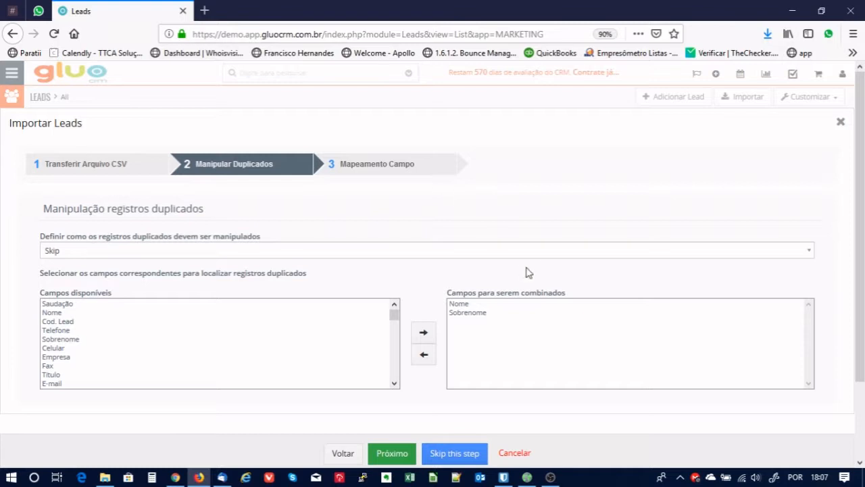
{"action": "left_click", "coordinate": [184, 256]}
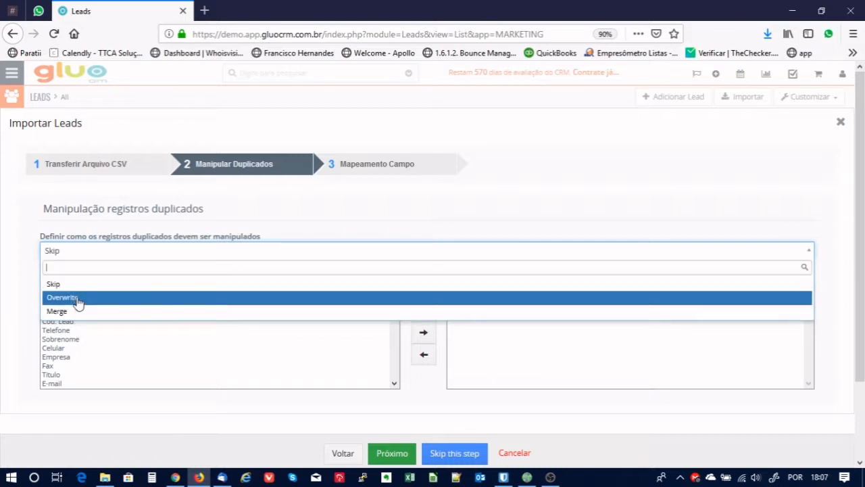
{"action": "left_click", "coordinate": [79, 302]}
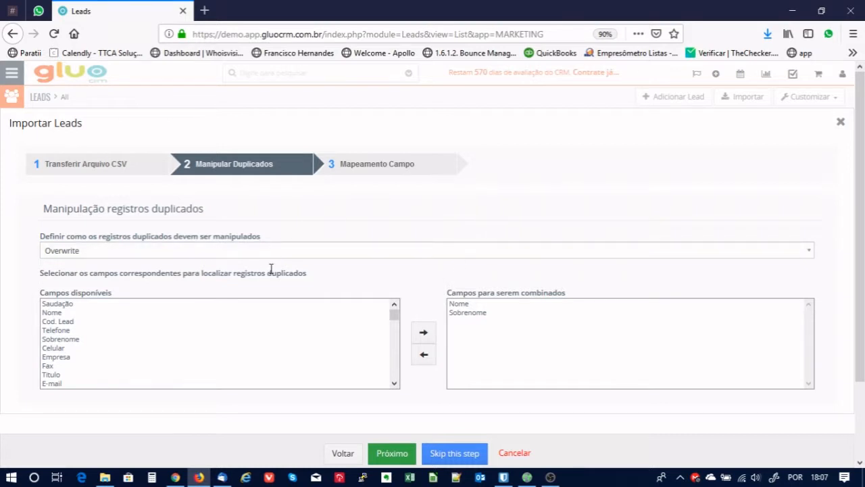
{"action": "left_click", "coordinate": [471, 305]}
{"action": "left_click", "coordinate": [472, 313]}
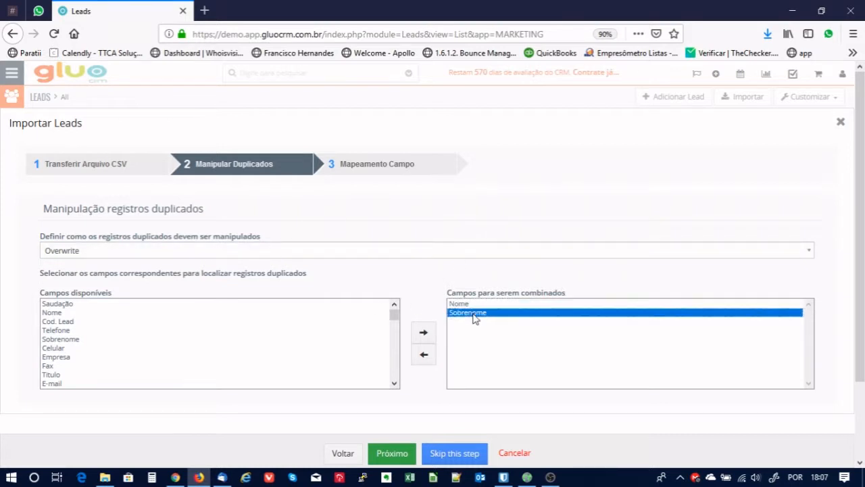
{"action": "left_click", "coordinate": [469, 305]}
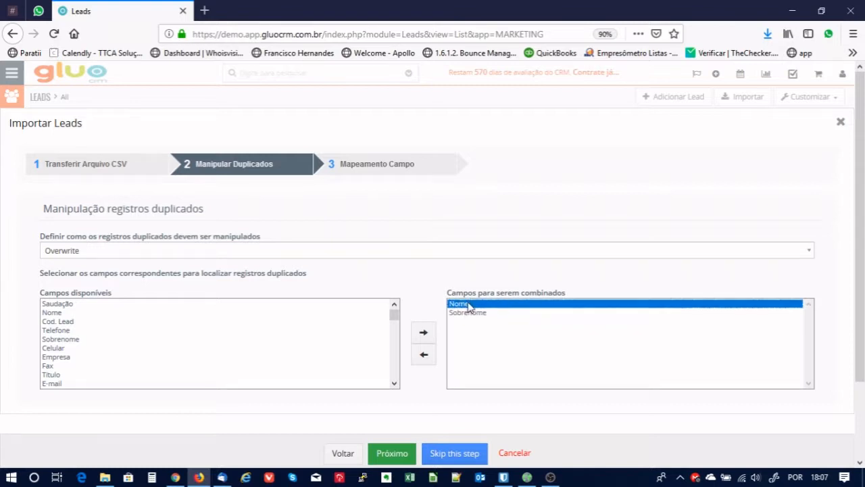
{"action": "left_click", "coordinate": [466, 314]}
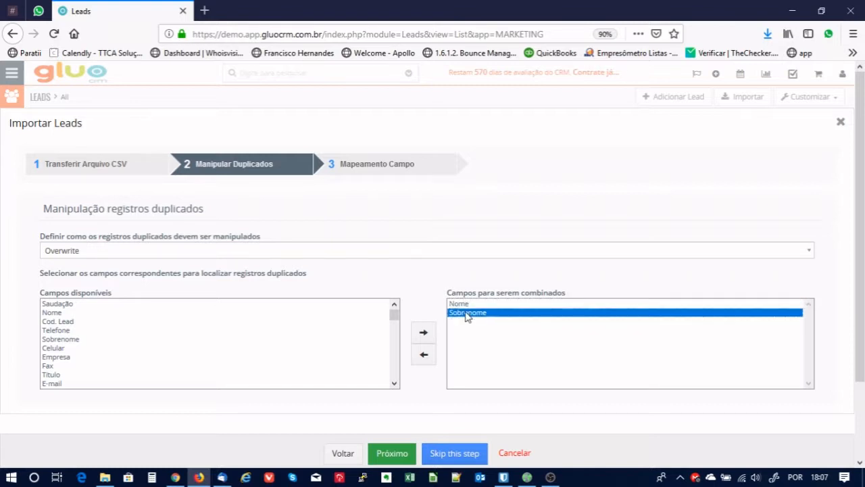
{"action": "left_click", "coordinate": [467, 304]}
{"action": "left_click", "coordinate": [466, 313]}
Try Merge, then set duplicates back to Skip and continue to field mapping.
{"action": "left_click", "coordinate": [206, 252]}
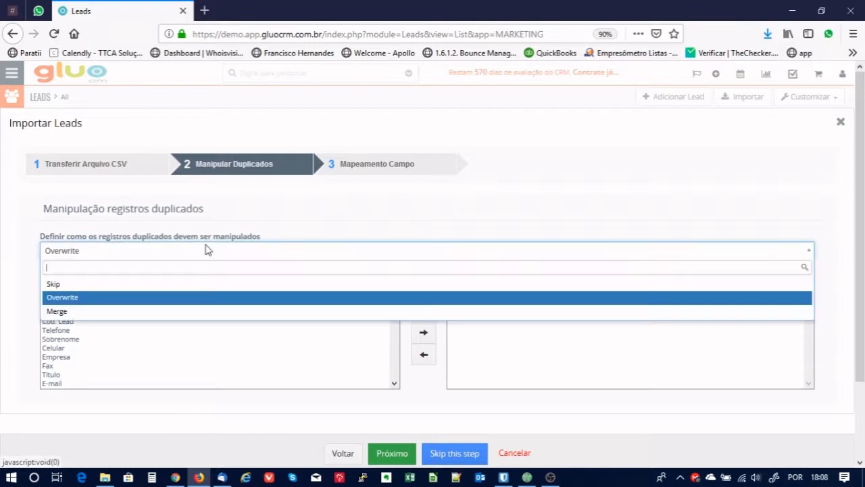
{"action": "left_click", "coordinate": [125, 312]}
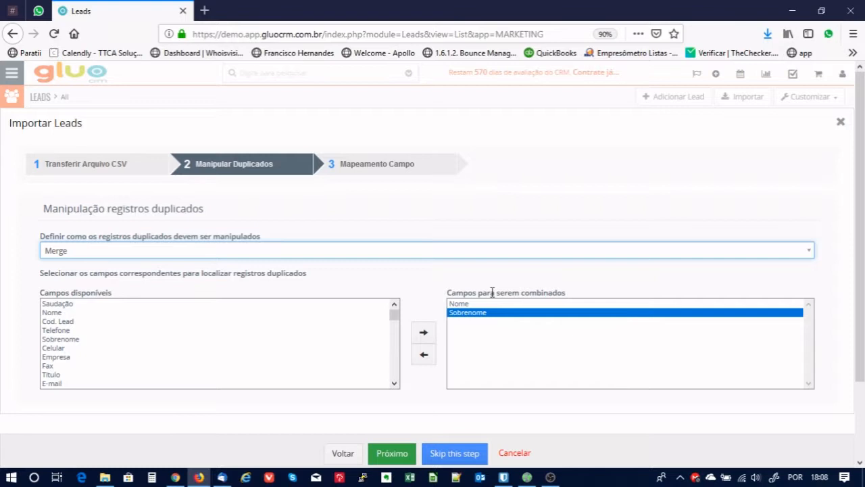
{"action": "left_click", "coordinate": [472, 305]}
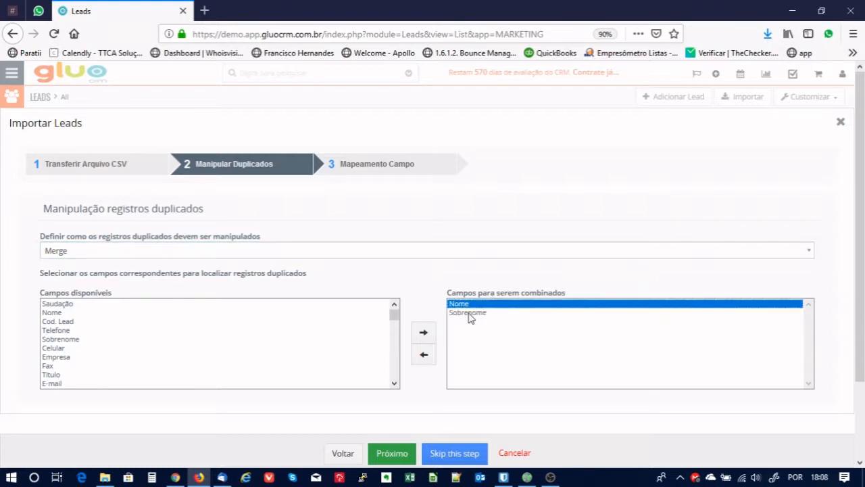
{"action": "left_click", "coordinate": [471, 313]}
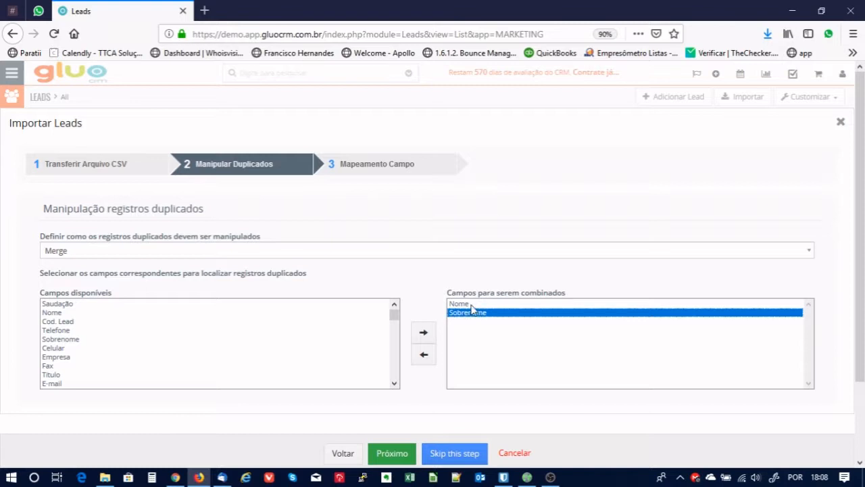
{"action": "left_click", "coordinate": [326, 251]}
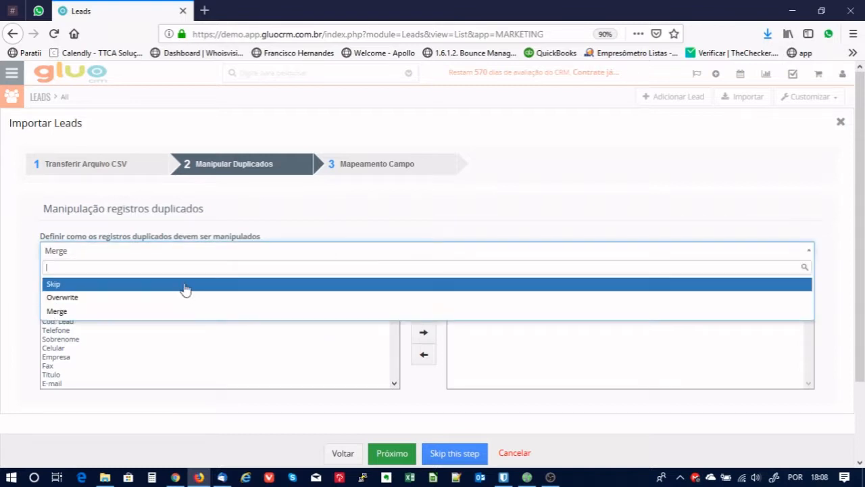
{"action": "left_click", "coordinate": [184, 285]}
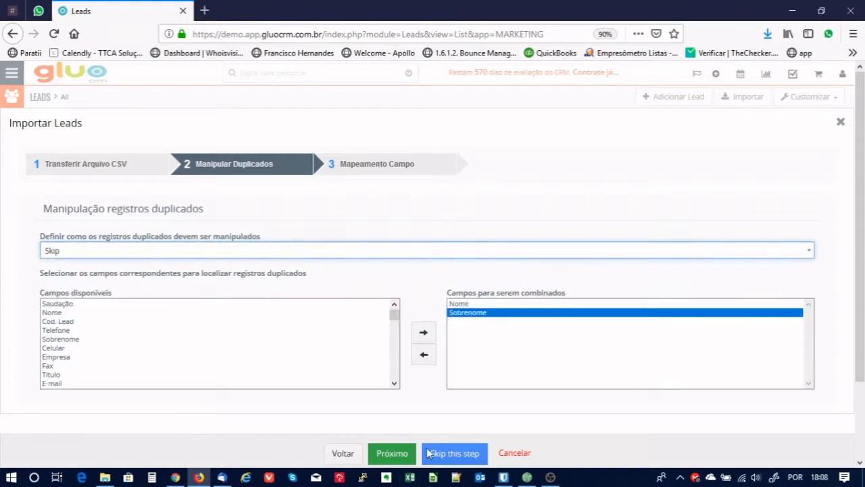
{"action": "left_click", "coordinate": [452, 455]}
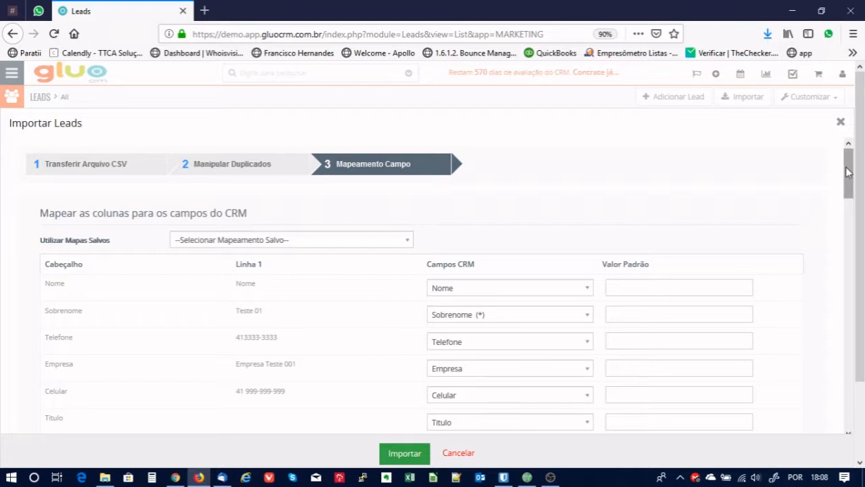
Confirm the CSV Nome column stays mapped to the CRM Nome field.
{"action": "left_click_drag", "start_coordinate": [847, 168], "coordinate": [847, 179]}
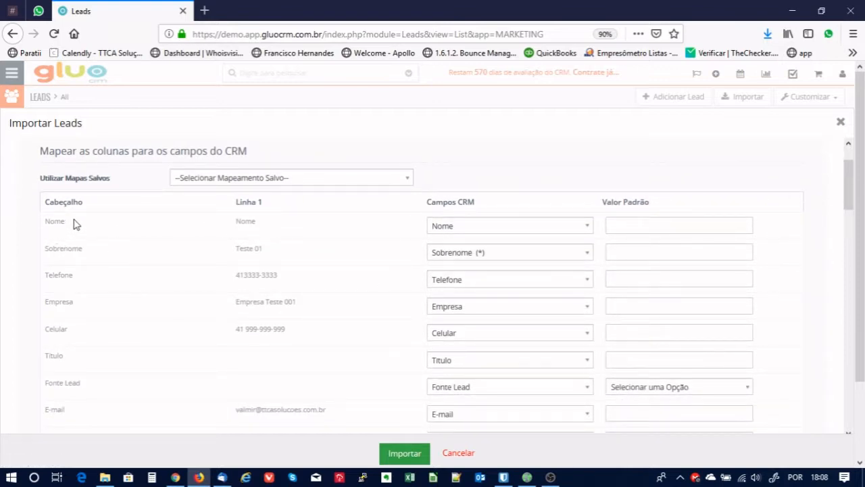
{"action": "left_click_drag", "start_coordinate": [73, 226], "coordinate": [46, 227]}
{"action": "left_click_drag", "start_coordinate": [492, 206], "coordinate": [425, 205]}
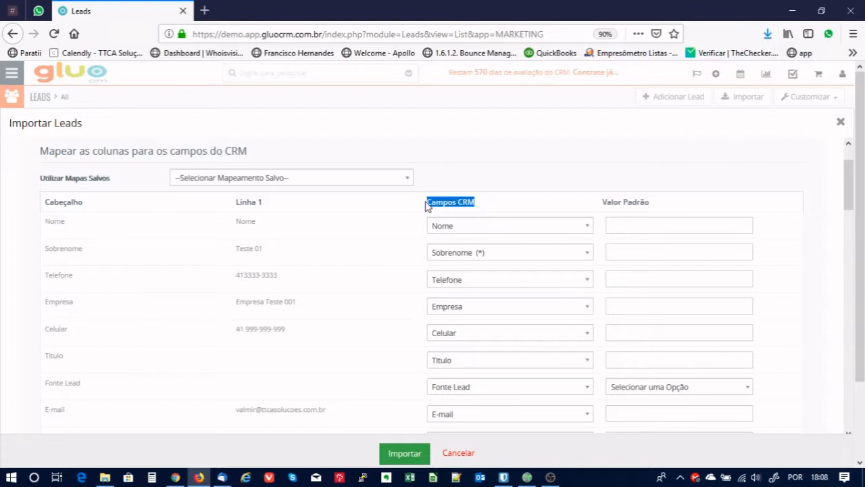
{"action": "left_click", "coordinate": [452, 230]}
{"action": "left_click", "coordinate": [525, 189]}
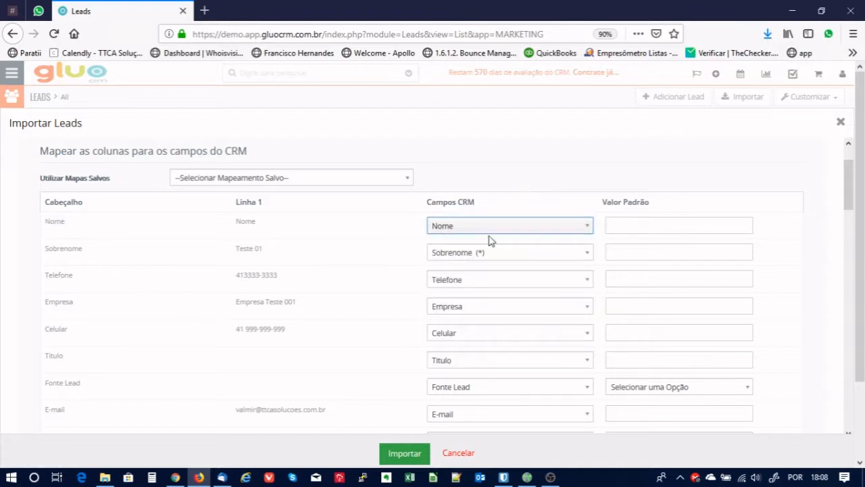
{"action": "left_click", "coordinate": [92, 254]}
{"action": "left_click_drag", "start_coordinate": [91, 254], "coordinate": [44, 252]}
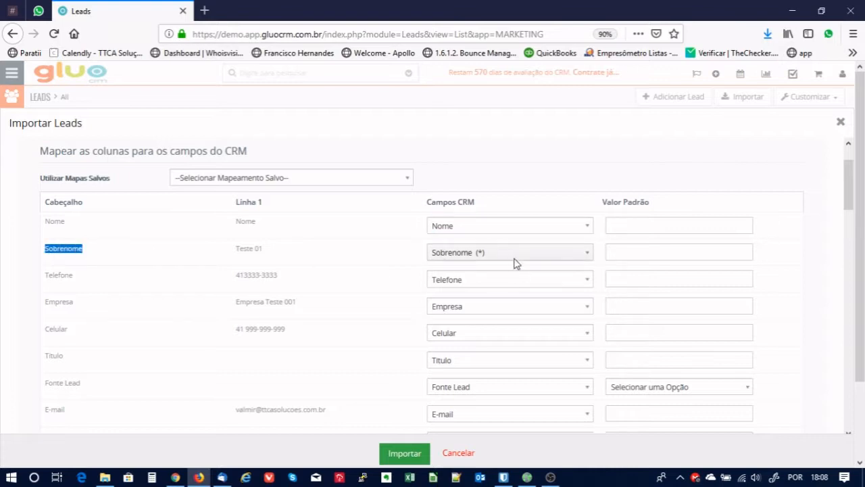
Review the remaining field mappings and run the import of the 5 leads.
{"action": "scroll", "coordinate": [458, 307], "scroll_direction": "down", "scroll_amount": 1}
{"action": "scroll", "coordinate": [473, 307], "scroll_direction": "down", "scroll_amount": 3}
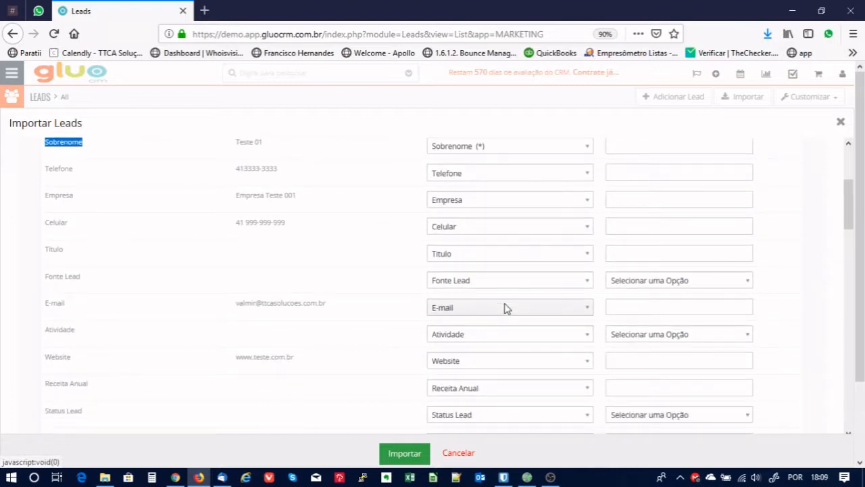
{"action": "scroll", "coordinate": [507, 307], "scroll_direction": "down", "scroll_amount": 2}
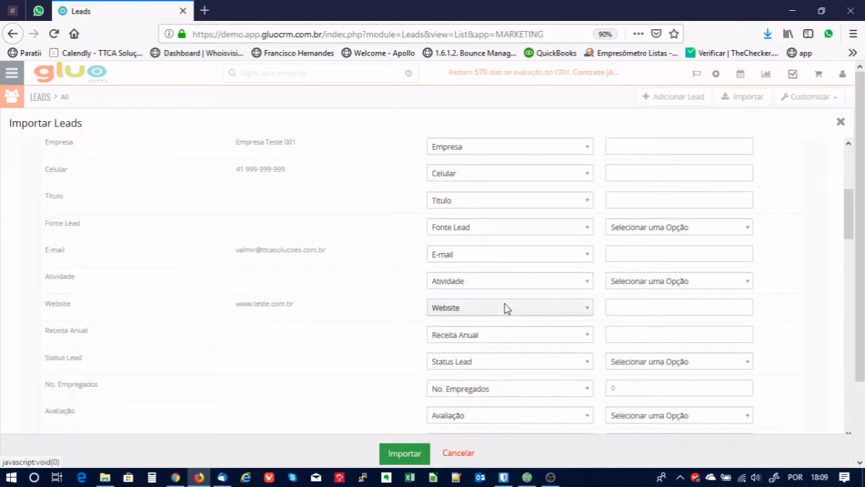
{"action": "scroll", "coordinate": [506, 307], "scroll_direction": "down", "scroll_amount": 4}
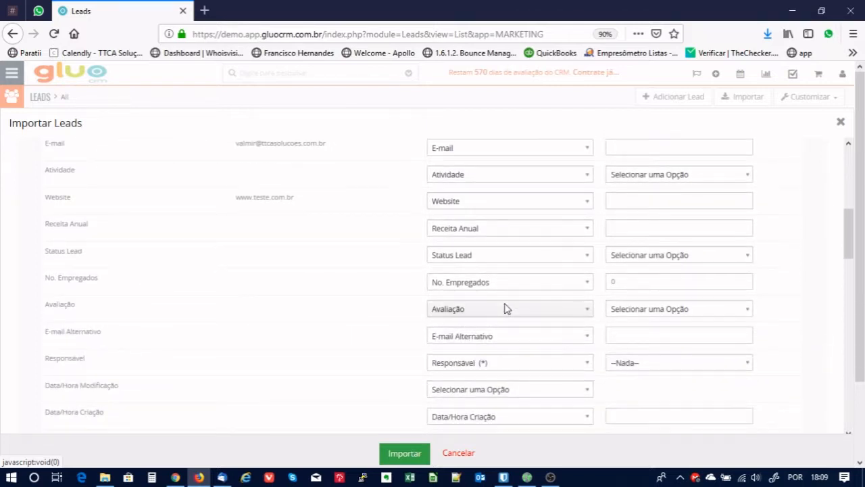
{"action": "scroll", "coordinate": [507, 308], "scroll_direction": "down", "scroll_amount": 4}
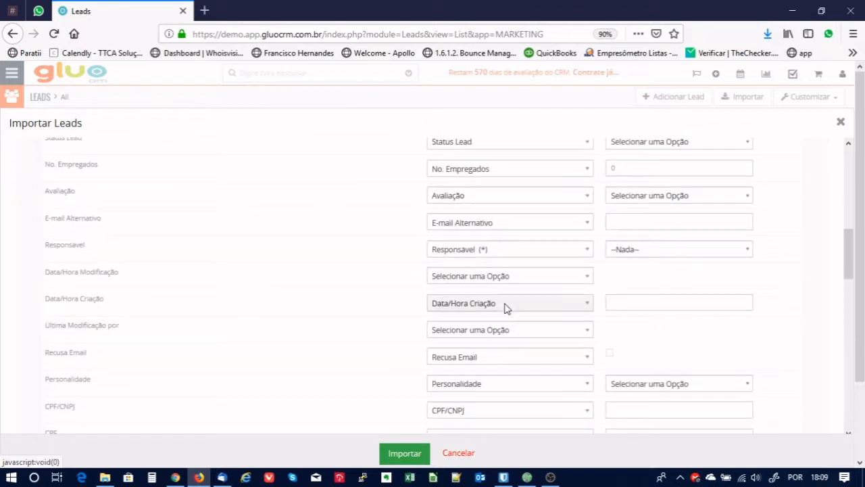
{"action": "scroll", "coordinate": [506, 308], "scroll_direction": "down", "scroll_amount": 4}
{"action": "scroll", "coordinate": [507, 310], "scroll_direction": "down", "scroll_amount": 4}
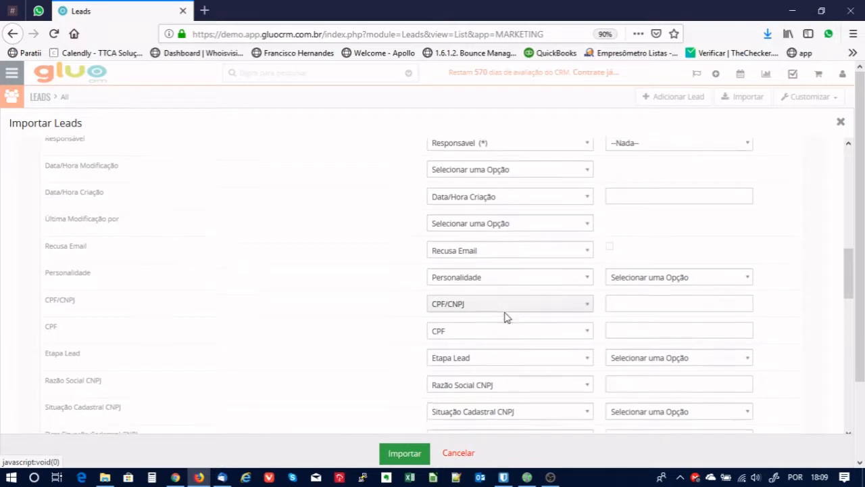
{"action": "scroll", "coordinate": [506, 317], "scroll_direction": "down", "scroll_amount": 8}
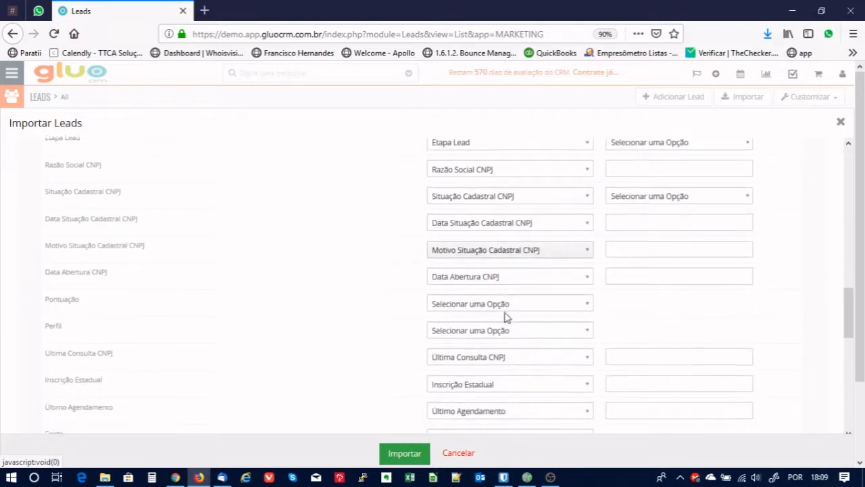
{"action": "scroll", "coordinate": [506, 315], "scroll_direction": "down", "scroll_amount": 2}
{"action": "left_click_drag", "start_coordinate": [847, 336], "coordinate": [846, 163]}
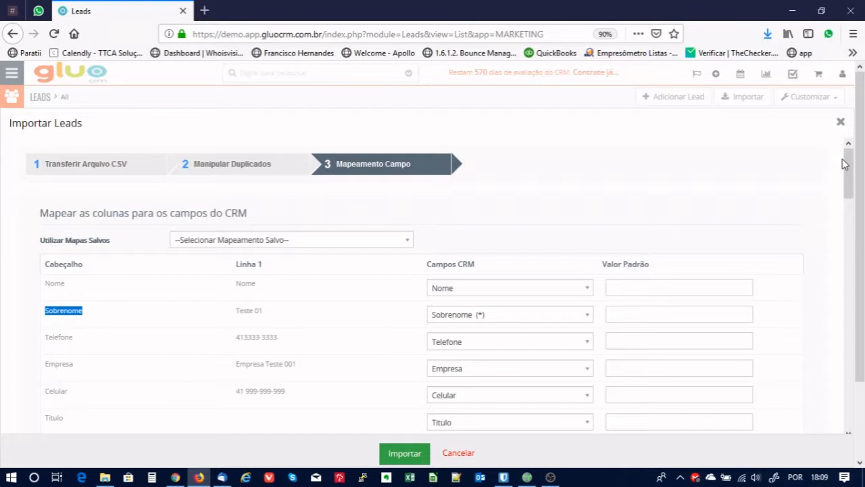
{"action": "left_click", "coordinate": [409, 457]}
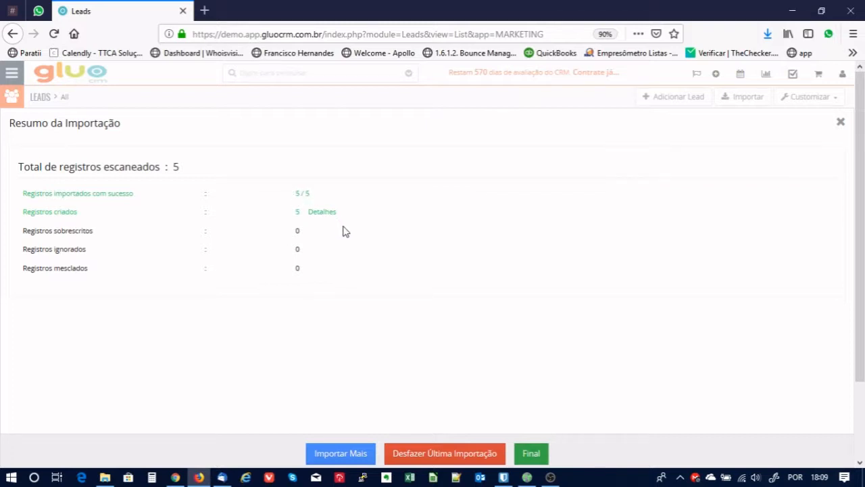
Finish the import, check Teste 01–05 in the Leads list, then open Downloads in File Explorer.
{"action": "left_click", "coordinate": [537, 454]}
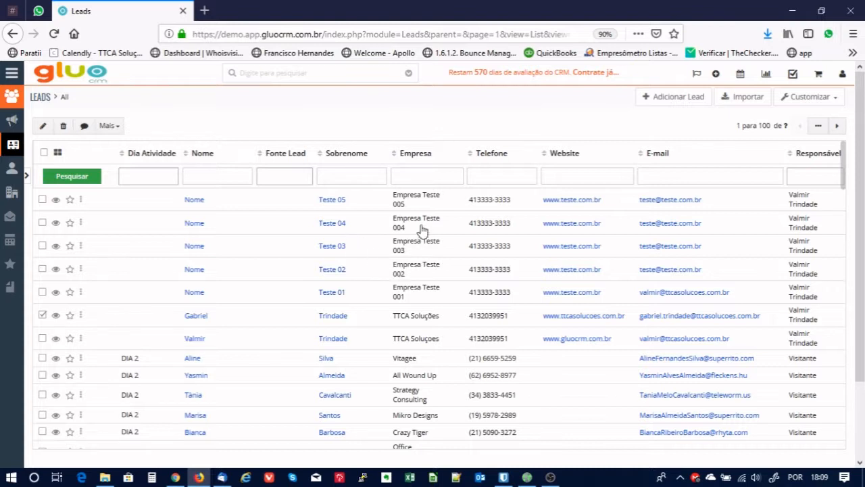
{"action": "left_click", "coordinate": [45, 316]}
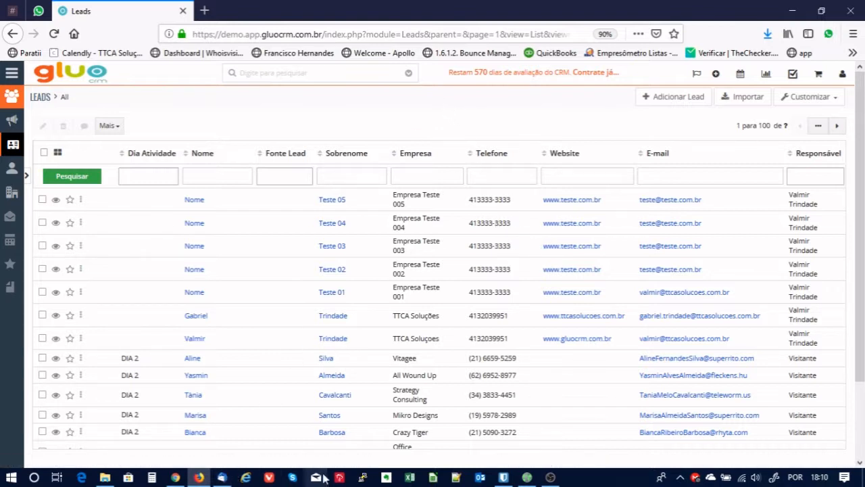
{"action": "left_click", "coordinate": [105, 478]}
{"action": "left_click", "coordinate": [213, 350]}
{"action": "left_click", "coordinate": [223, 329]}
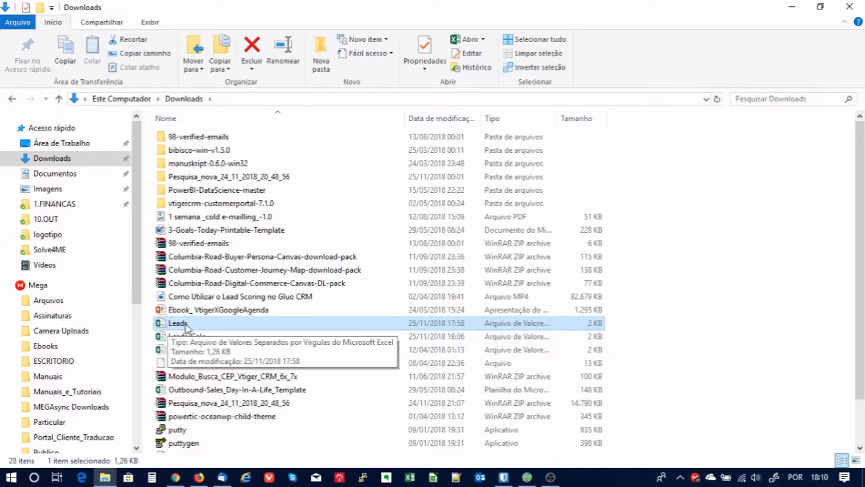
Open Leads.csv from Downloads with Excel via Abrir com.
{"action": "right_click", "coordinate": [187, 327]}
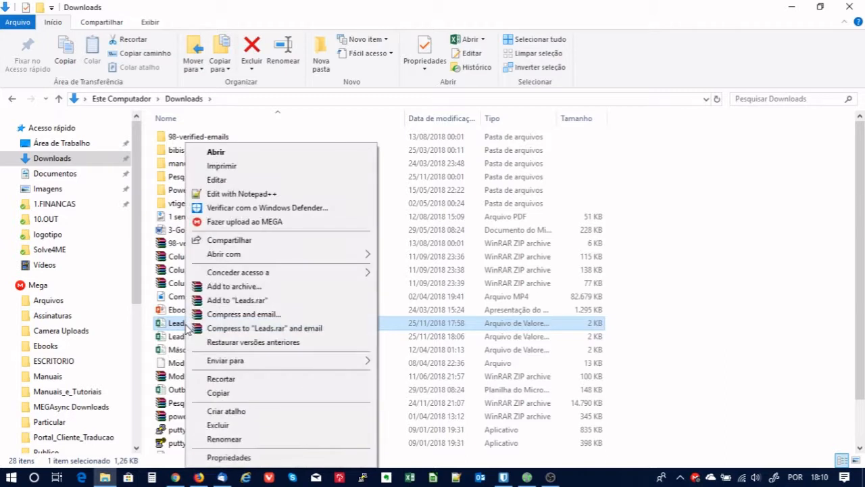
{"action": "mouse_move", "coordinate": [251, 257]}
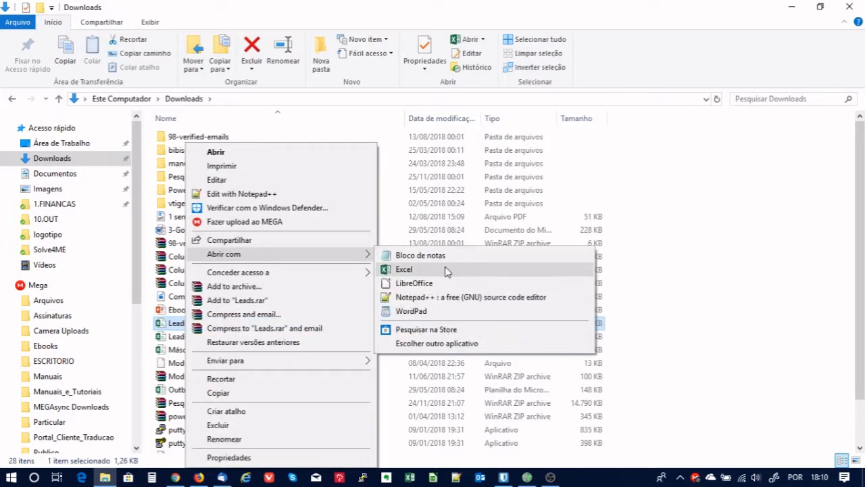
{"action": "left_click", "coordinate": [405, 269]}
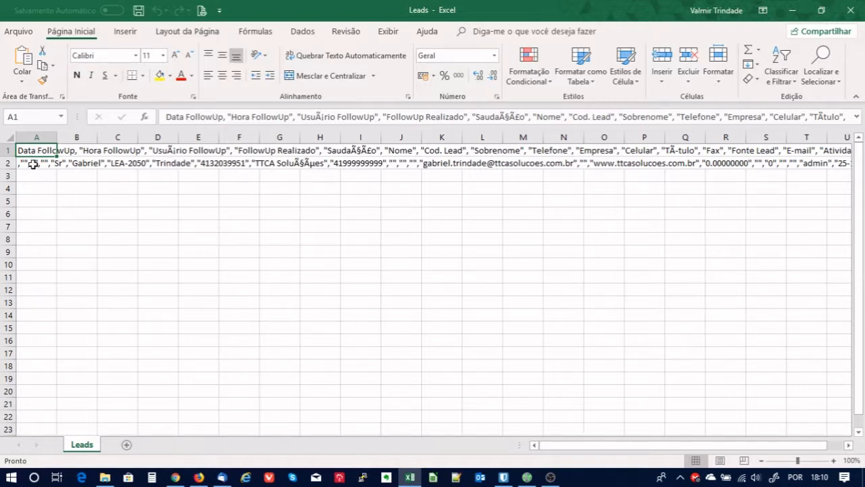
Inspect the Leads sheet with every row crammed into column A, then close Excel.
{"action": "left_click", "coordinate": [42, 203]}
{"action": "left_click", "coordinate": [40, 151]}
{"action": "left_click", "coordinate": [232, 216]}
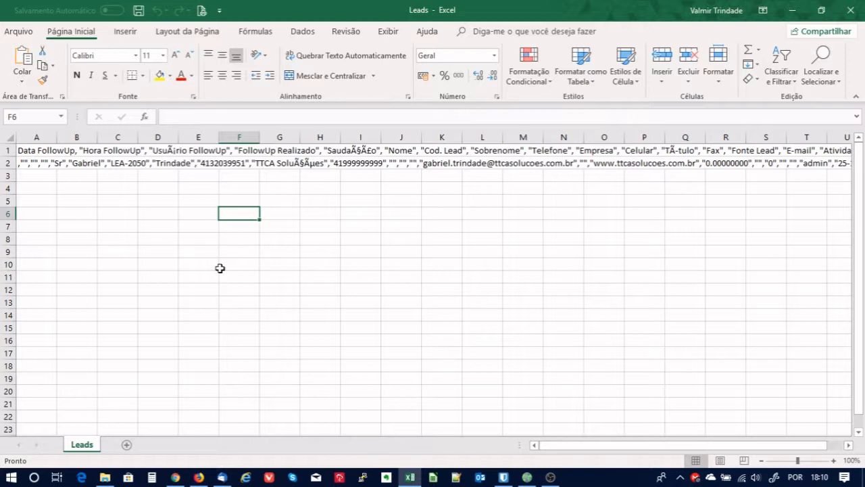
{"action": "left_click", "coordinate": [134, 203]}
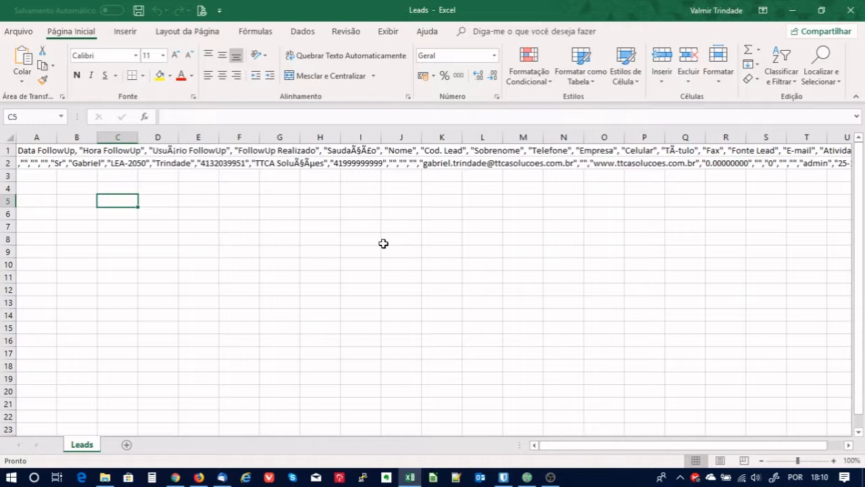
{"action": "left_click", "coordinate": [392, 213]}
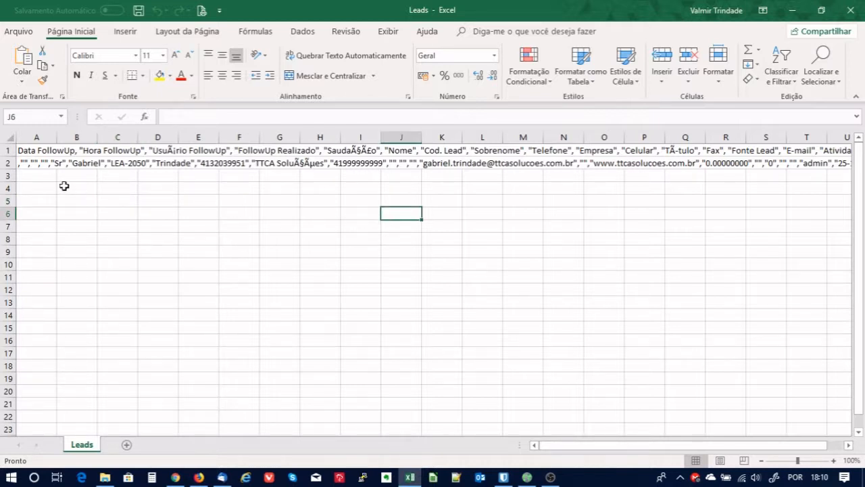
{"action": "left_click", "coordinate": [42, 177]}
{"action": "left_click", "coordinate": [95, 177]}
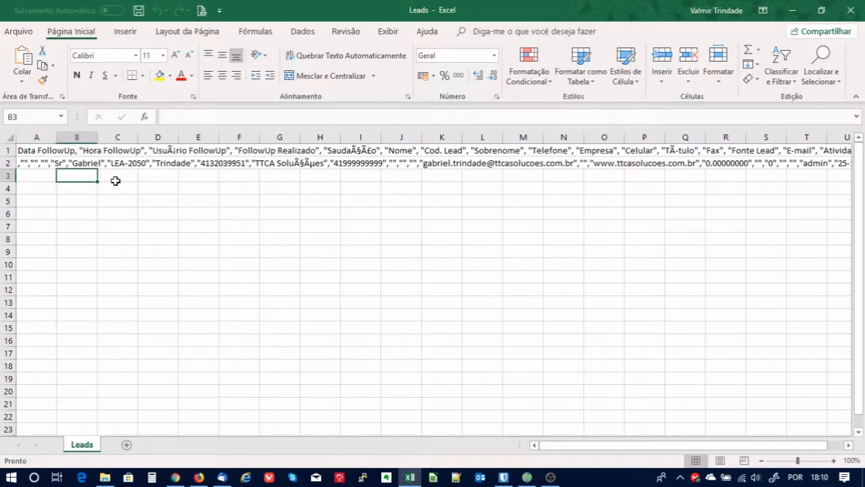
{"action": "left_click", "coordinate": [127, 177]}
{"action": "left_click", "coordinate": [153, 178]}
{"action": "left_click", "coordinate": [44, 176]}
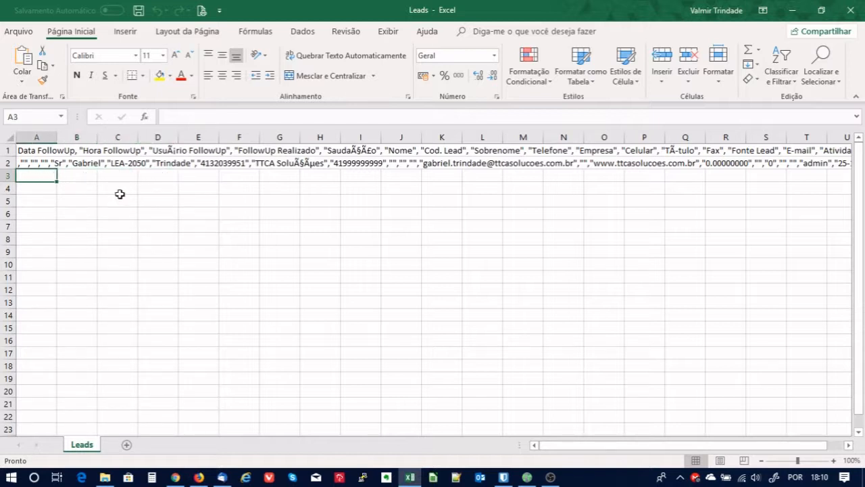
{"action": "left_click", "coordinate": [347, 198]}
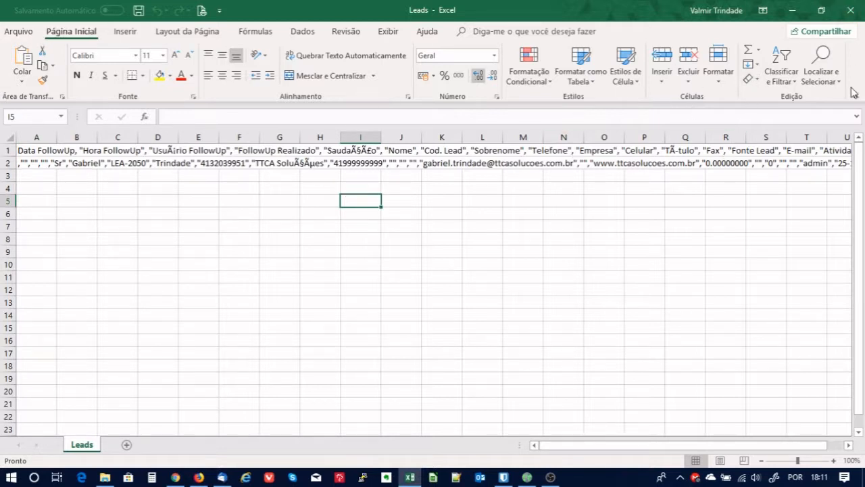
{"action": "left_click", "coordinate": [852, 11]}
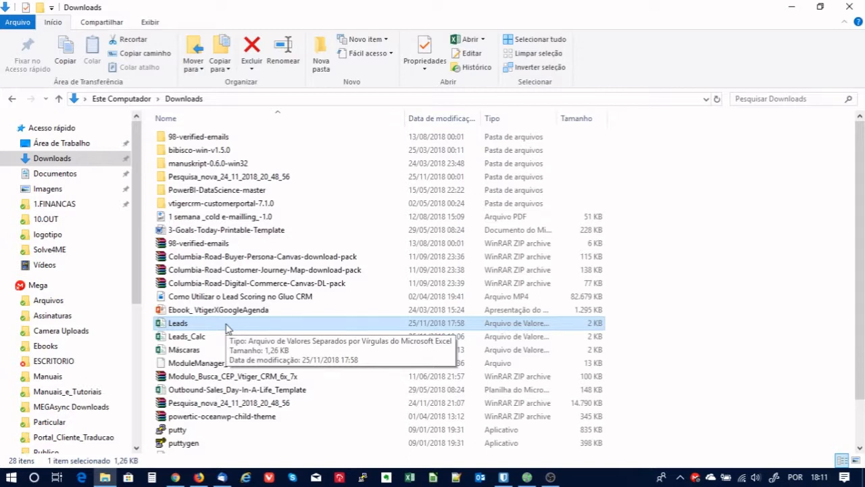
Open Leads.csv from Downloads in Bloco de notas to view its raw text.
{"action": "right_click", "coordinate": [180, 328]}
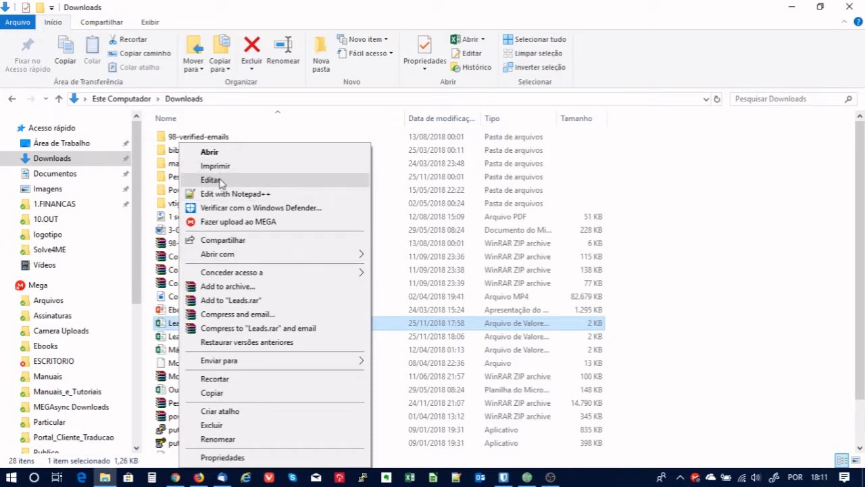
{"action": "mouse_move", "coordinate": [245, 257]}
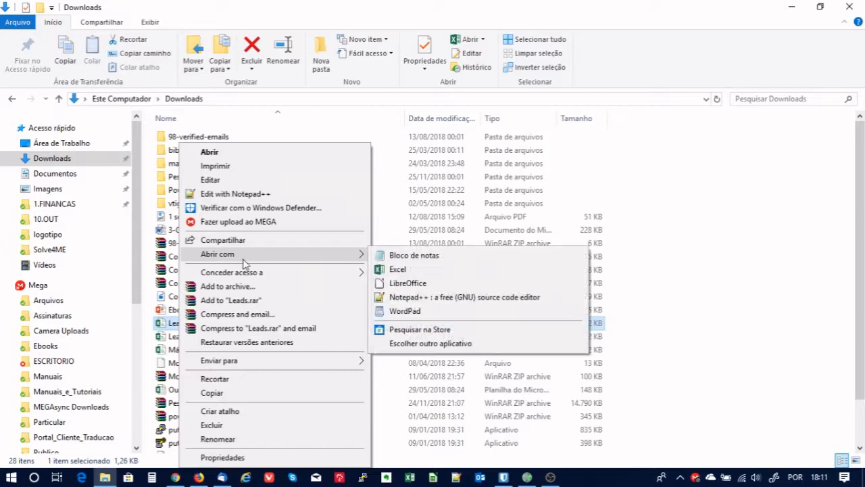
{"action": "left_click", "coordinate": [411, 257]}
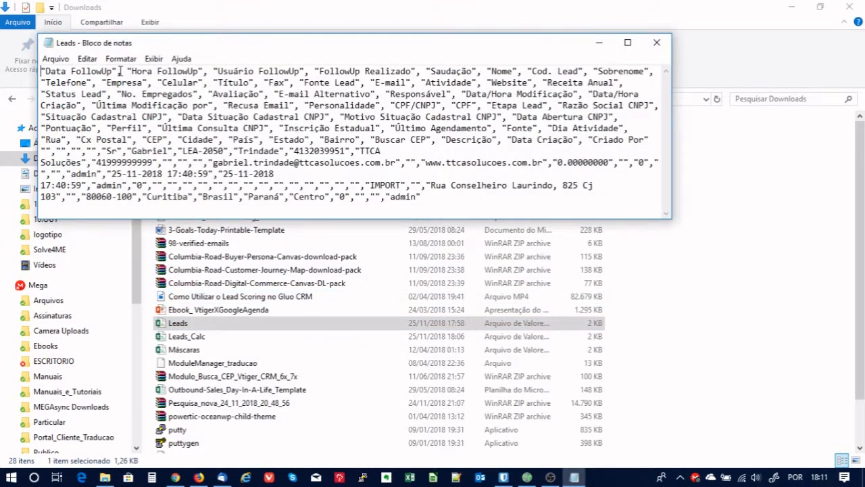
Select the space before 'Hora FollowUp' in the Leads header line and bring up the Editar menu.
{"action": "left_click_drag", "start_coordinate": [123, 70], "coordinate": [128, 70]}
{"action": "left_click", "coordinate": [173, 95]}
{"action": "left_click_drag", "start_coordinate": [122, 71], "coordinate": [129, 70]}
{"action": "left_click", "coordinate": [125, 71]}
{"action": "left_click_drag", "start_coordinate": [121, 71], "coordinate": [127, 71]}
{"action": "left_click", "coordinate": [90, 59]}
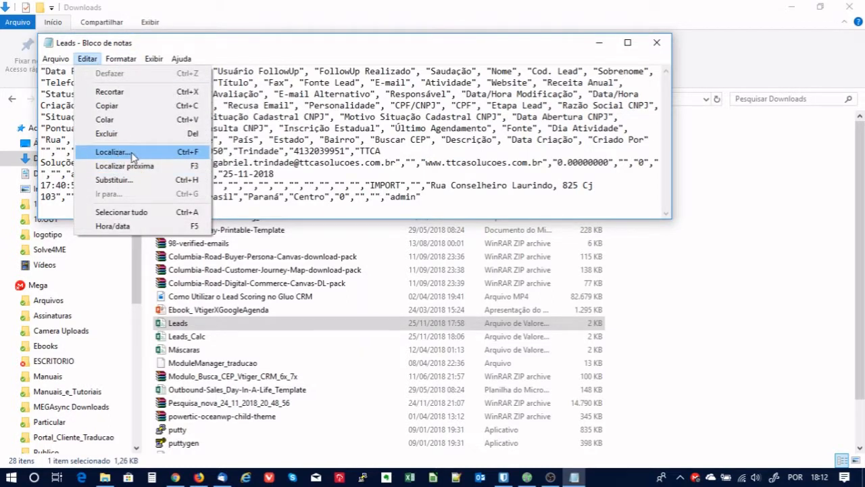
Replace every space in Leads.csv with nothing using Substituir Tudo.
{"action": "left_click", "coordinate": [124, 181]}
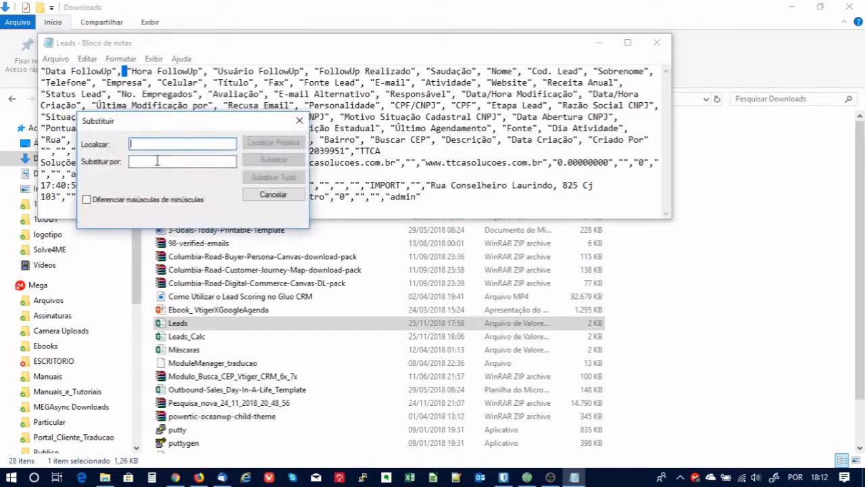
{"action": "left_click", "coordinate": [154, 160]}
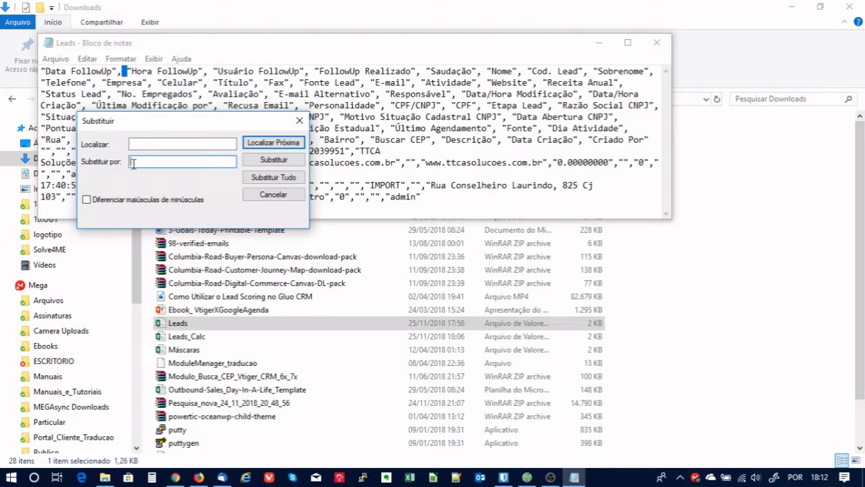
{"action": "left_click", "coordinate": [261, 180]}
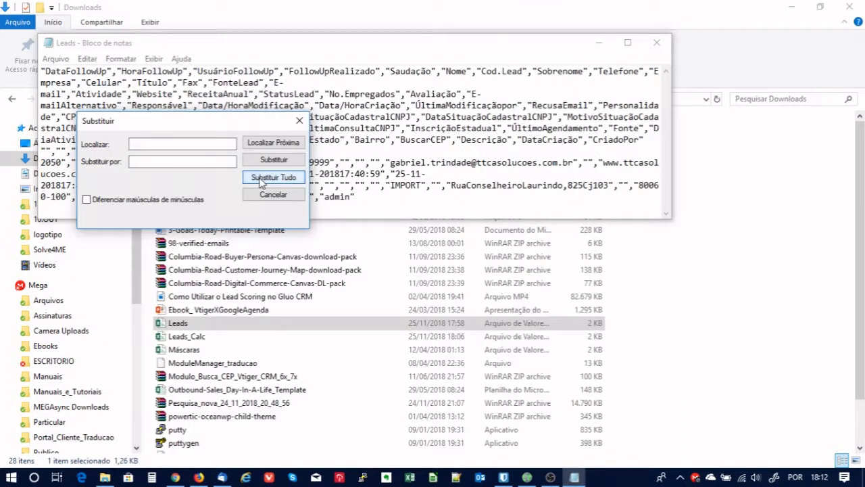
{"action": "left_click", "coordinate": [275, 198]}
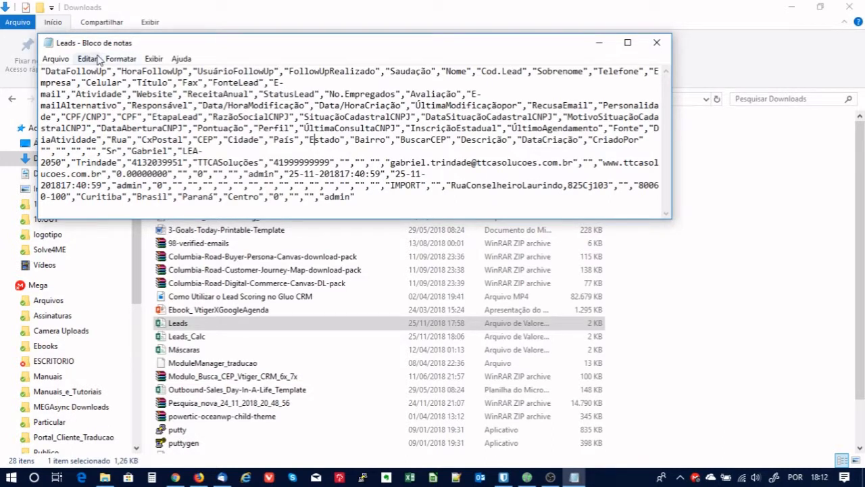
{"action": "left_click", "coordinate": [56, 59]}
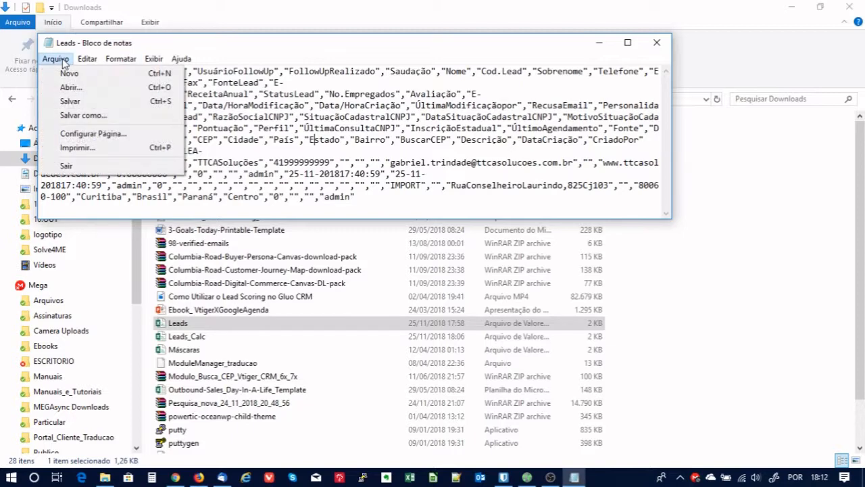
In Salvar como, name the file Leads.csv and set Tipo to Todos os arquivos.
{"action": "left_click", "coordinate": [81, 116]}
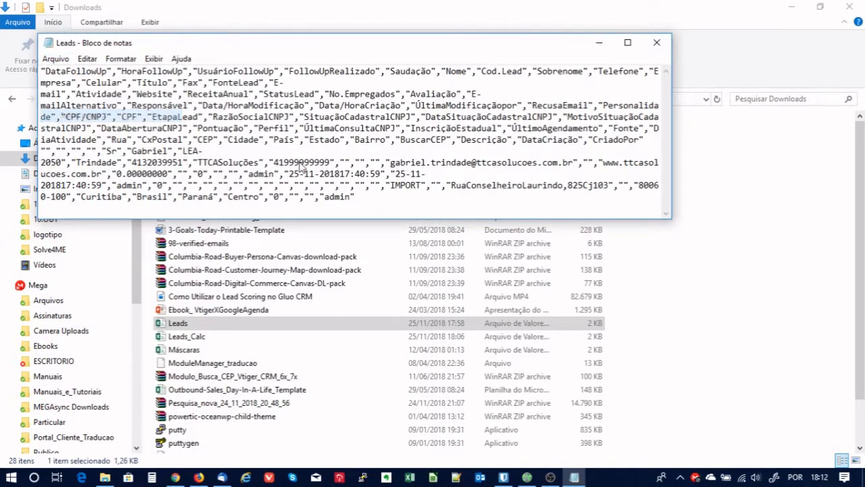
{"action": "left_click", "coordinate": [210, 325]}
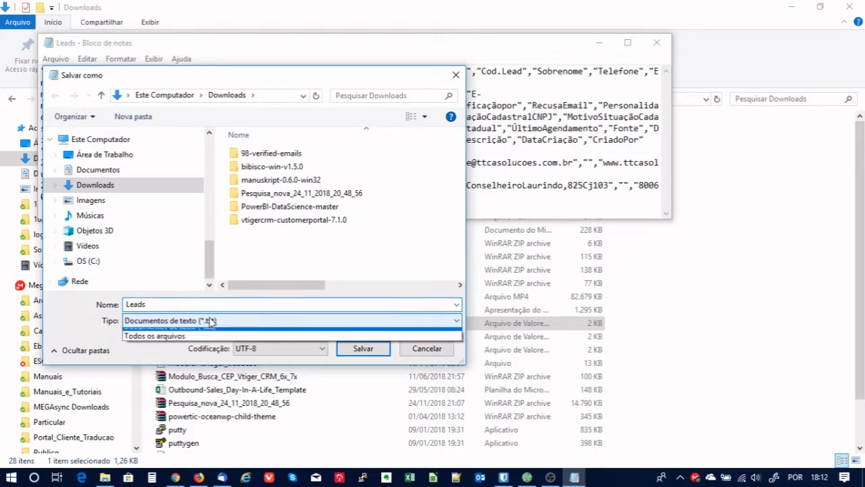
{"action": "left_click", "coordinate": [210, 332]}
{"action": "left_click", "coordinate": [263, 243]}
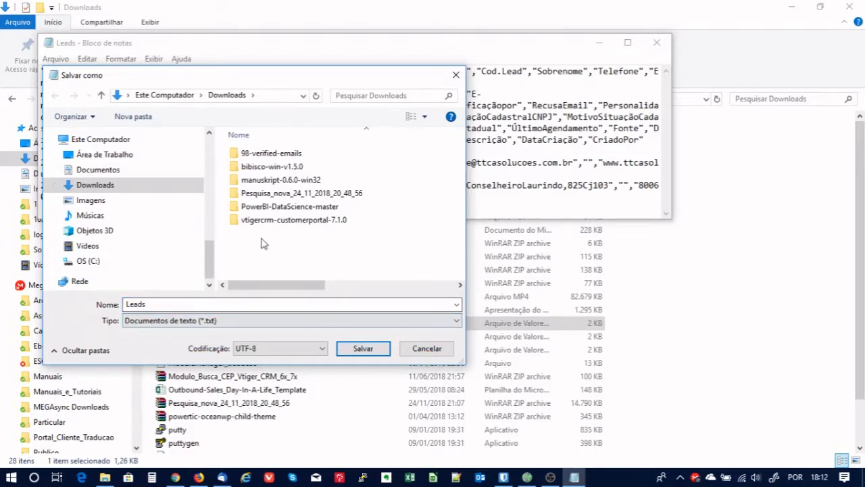
{"action": "left_click", "coordinate": [161, 303]}
{"action": "left_click", "coordinate": [160, 304]}
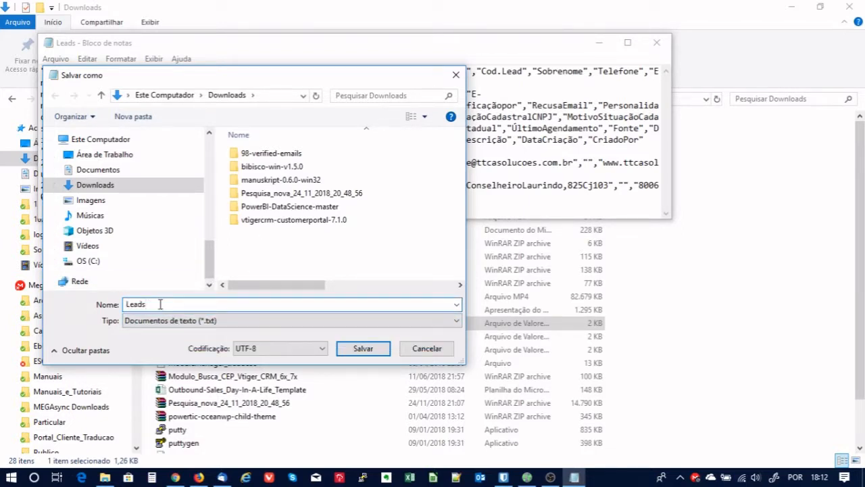
{"action": "type", "text": ".cs"}
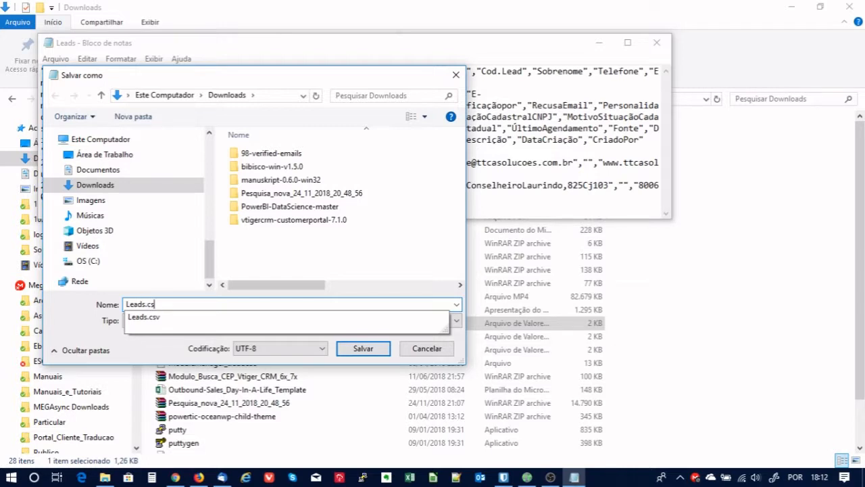
{"action": "type", "text": "v"}
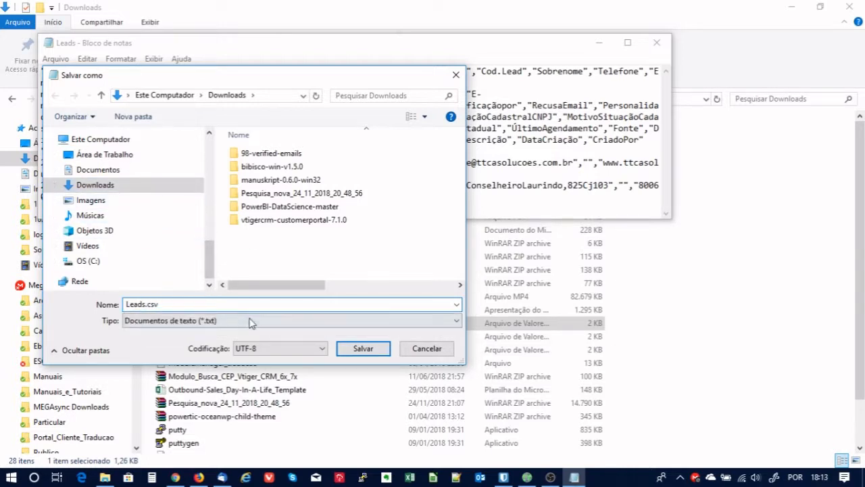
{"action": "left_click", "coordinate": [187, 322]}
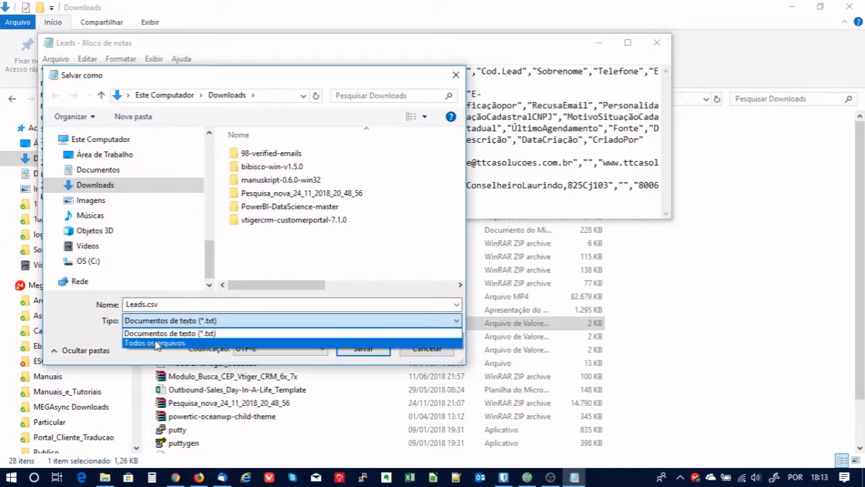
{"action": "left_click", "coordinate": [156, 344]}
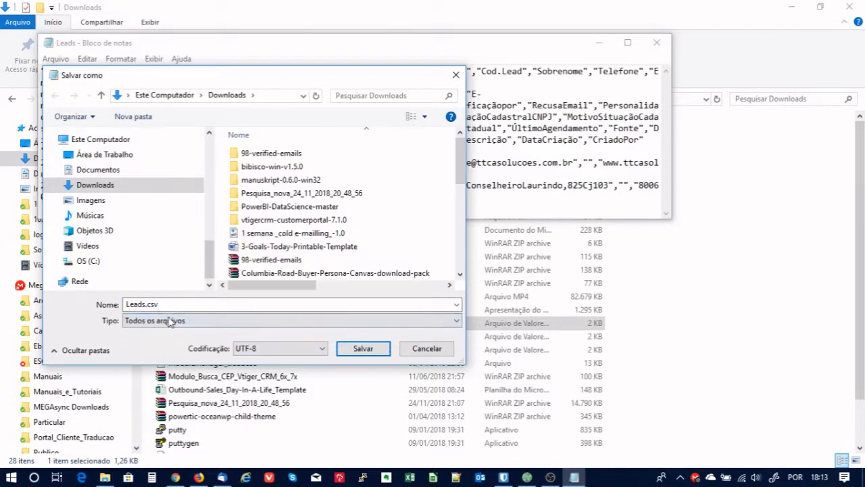
Rename it to Leads_ok.csv, save it in Downloads, and close Notepad.
{"action": "double_click", "coordinate": [174, 305]}
{"action": "left_click", "coordinate": [146, 304]}
{"action": "type", "text": "_ok"}
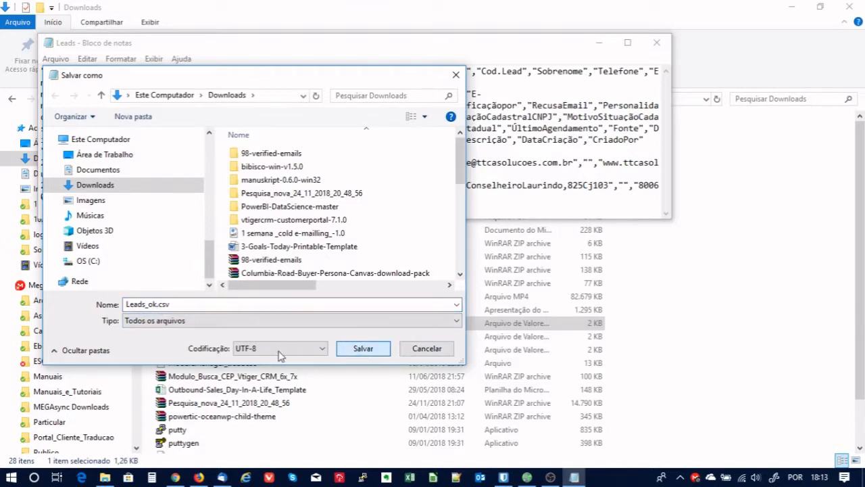
{"action": "left_click", "coordinate": [376, 353]}
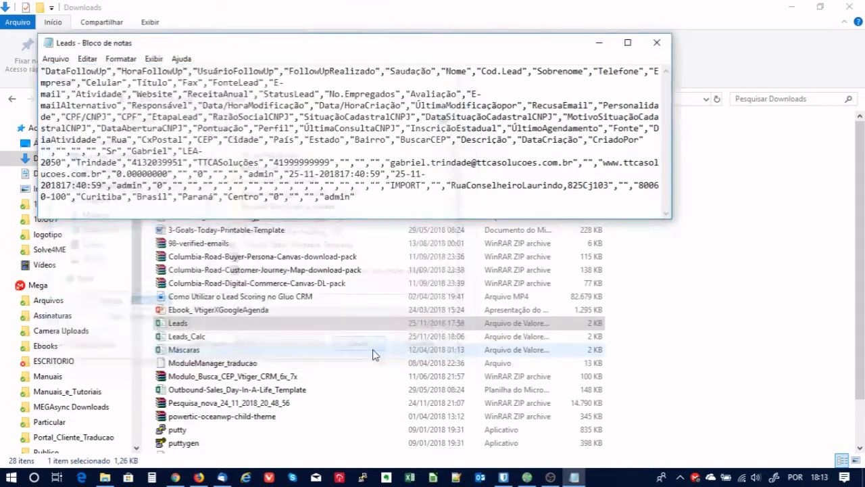
{"action": "left_click", "coordinate": [657, 42]}
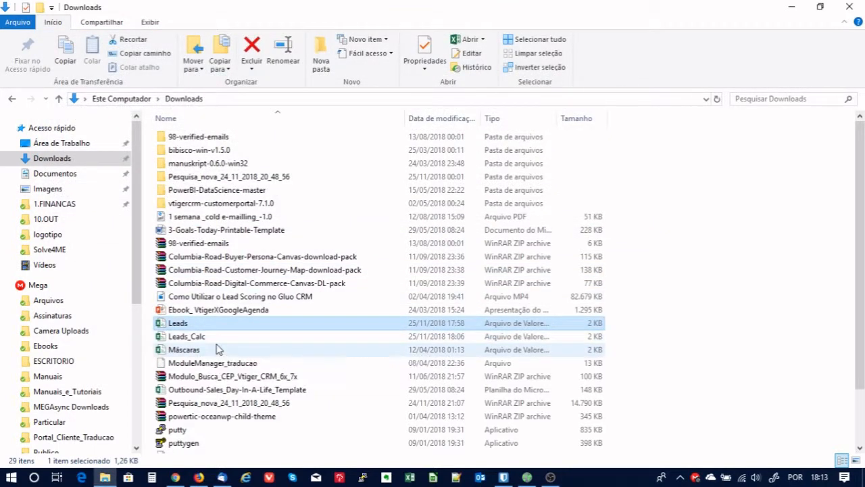
Select the new Leads_ok file in Downloads and launch Excel from the taskbar.
{"action": "left_click", "coordinate": [193, 353]}
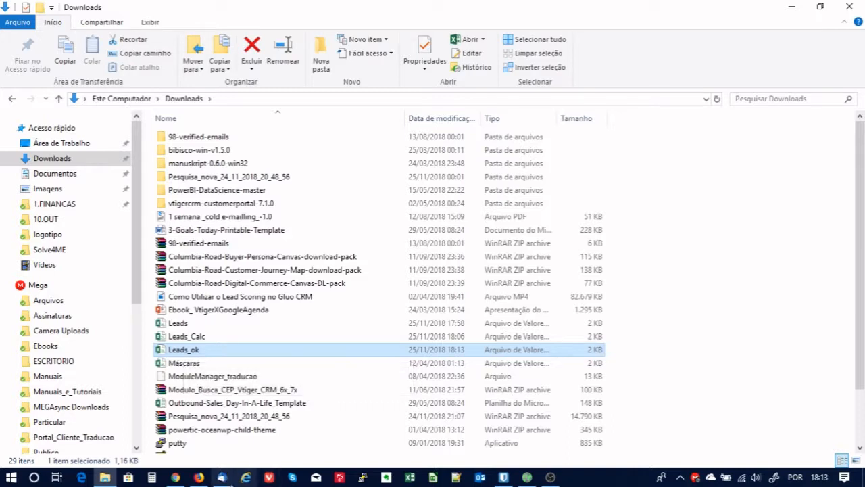
{"action": "left_click", "coordinate": [410, 477]}
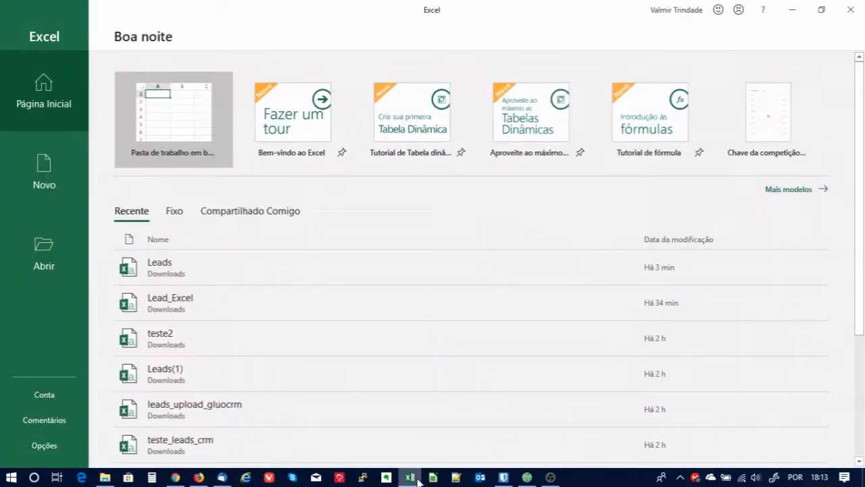
Create a new blank workbook, Pasta1, and switch to the Dados ribbon.
{"action": "left_click", "coordinate": [201, 123]}
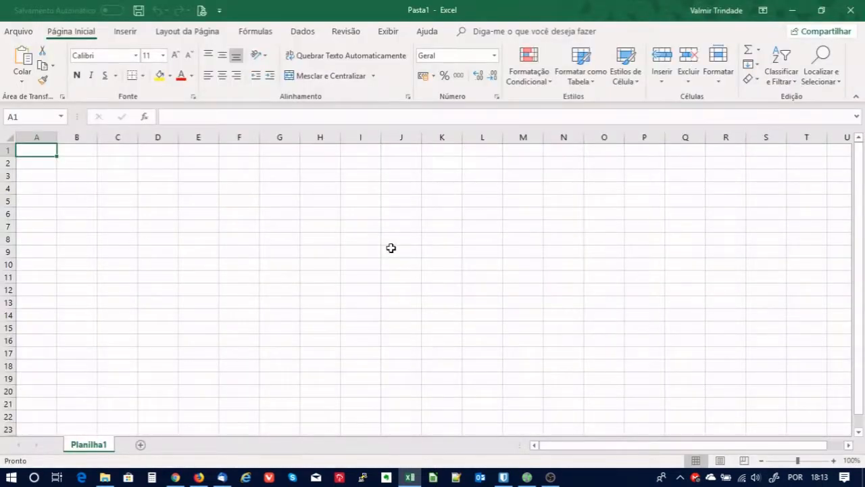
{"action": "left_click", "coordinate": [392, 225]}
{"action": "left_click", "coordinate": [38, 154]}
{"action": "left_click", "coordinate": [305, 33]}
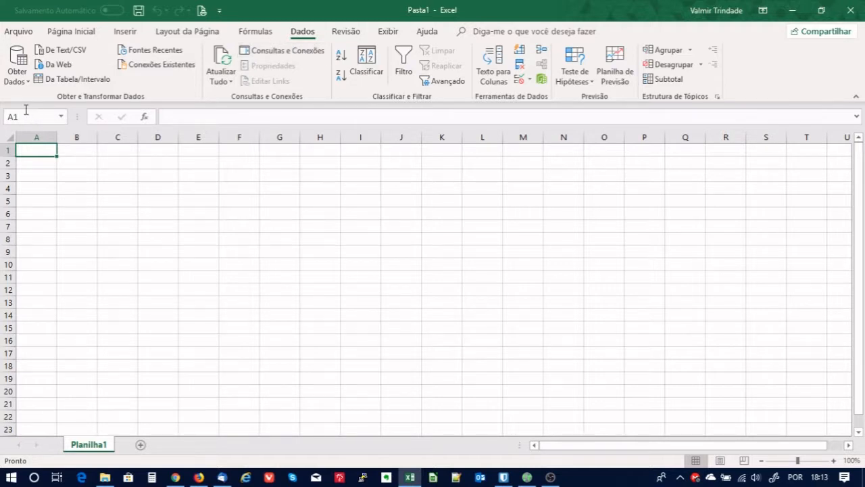
Browse the data source options, dismiss the import tip, and select cell A1.
{"action": "left_click", "coordinate": [28, 81]}
{"action": "mouse_move", "coordinate": [60, 134]}
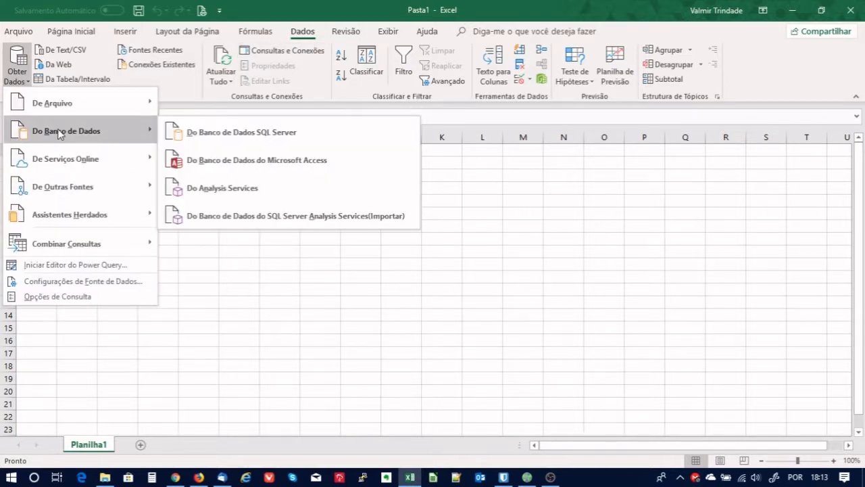
{"action": "mouse_move", "coordinate": [102, 200]}
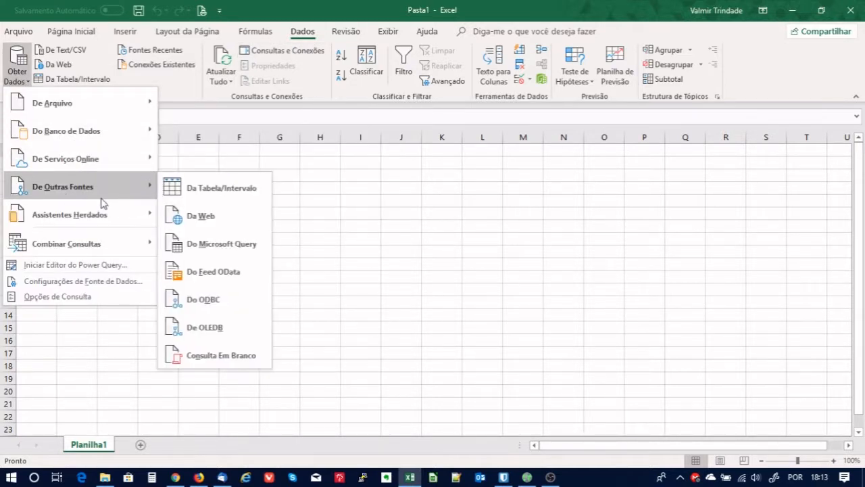
{"action": "mouse_move", "coordinate": [93, 103]}
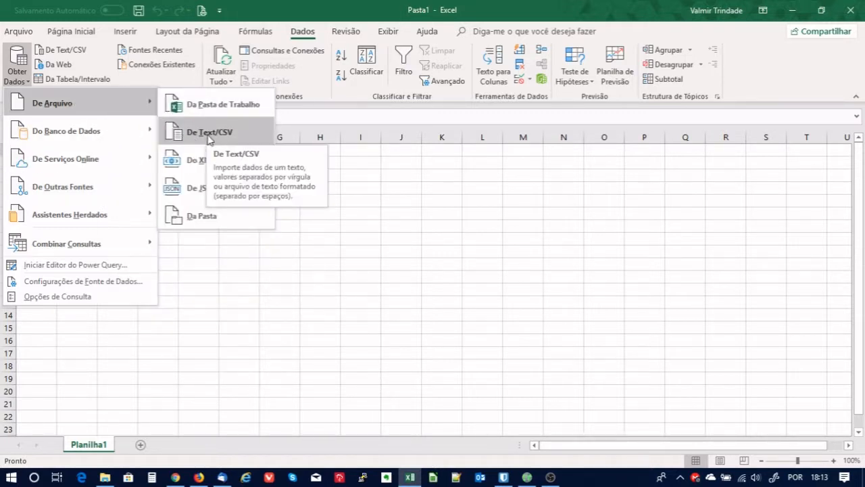
{"action": "left_click", "coordinate": [476, 279]}
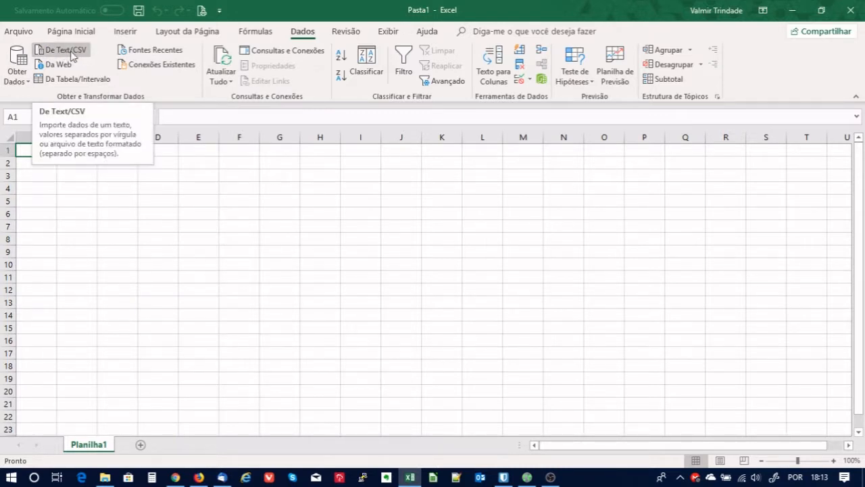
{"action": "left_click", "coordinate": [405, 322]}
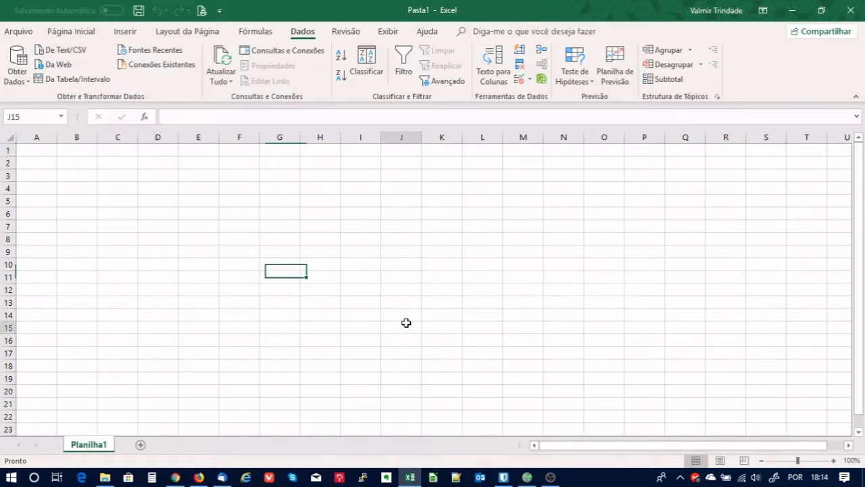
{"action": "left_click", "coordinate": [31, 151]}
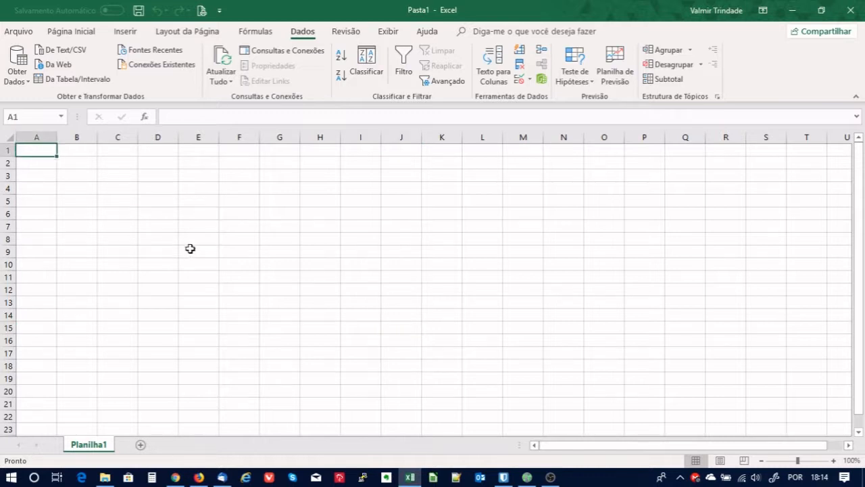
Import Downloads\Leads_ok.csv as 65001: Unicode (UTF-8), comma-delimited, and load it.
{"action": "left_click", "coordinate": [61, 50]}
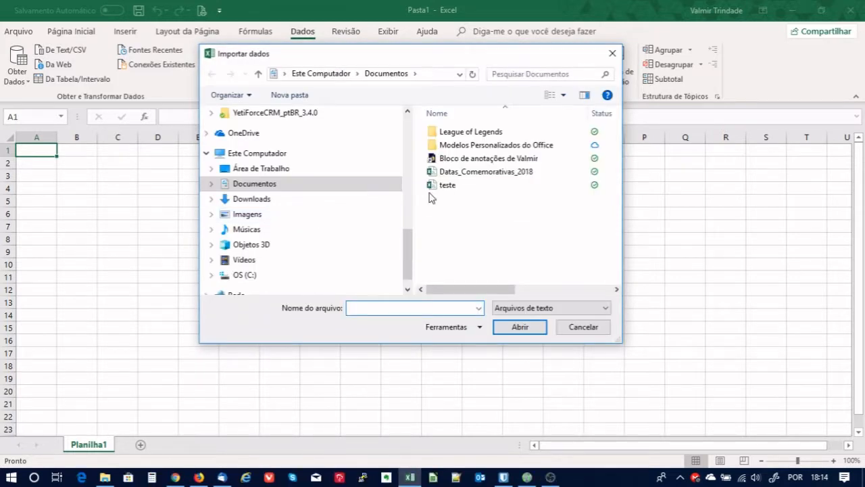
{"action": "left_click", "coordinate": [238, 199]}
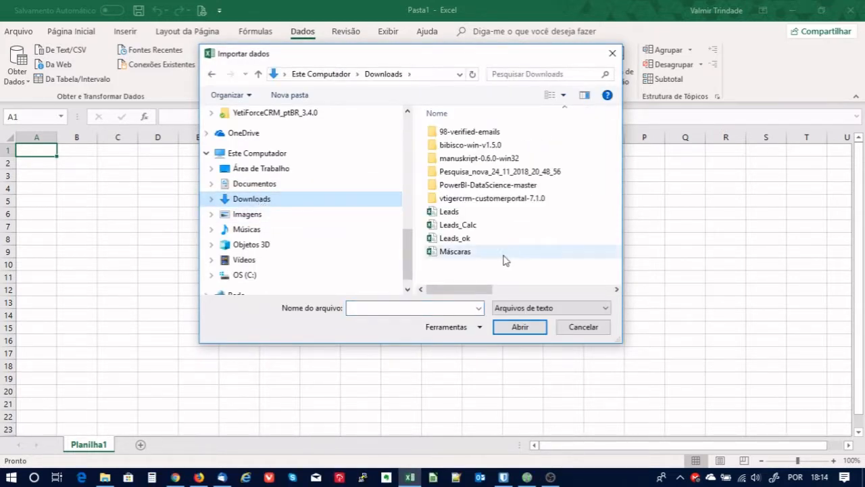
{"action": "left_click", "coordinate": [456, 238]}
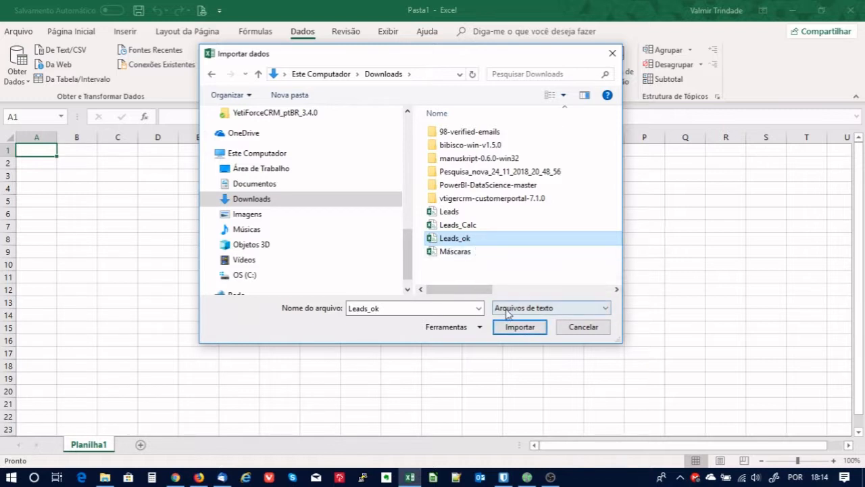
{"action": "left_click", "coordinate": [519, 327]}
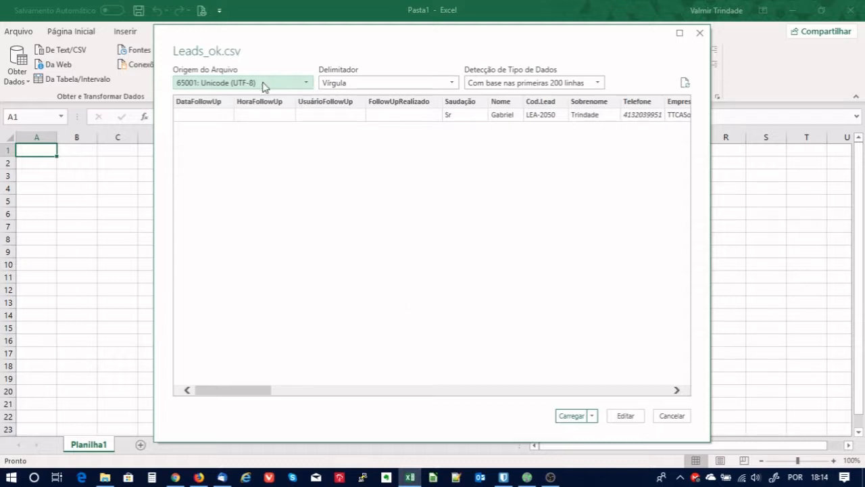
{"action": "left_click", "coordinate": [282, 87]}
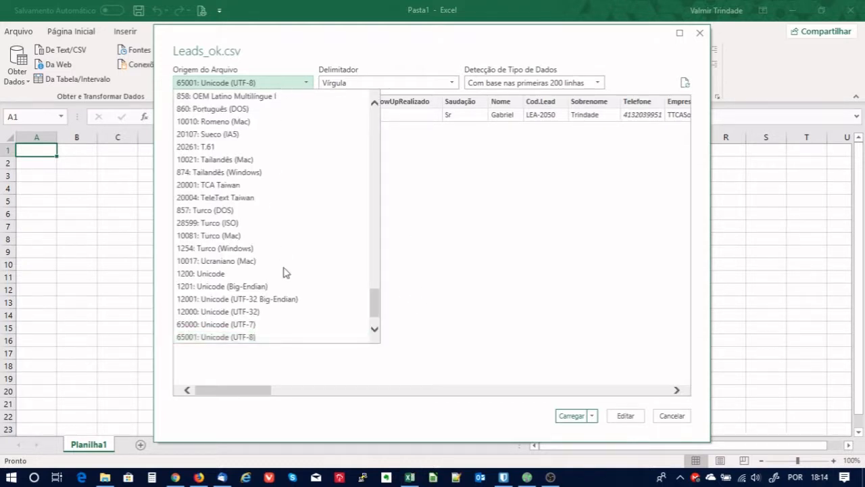
{"action": "left_click", "coordinate": [409, 49]}
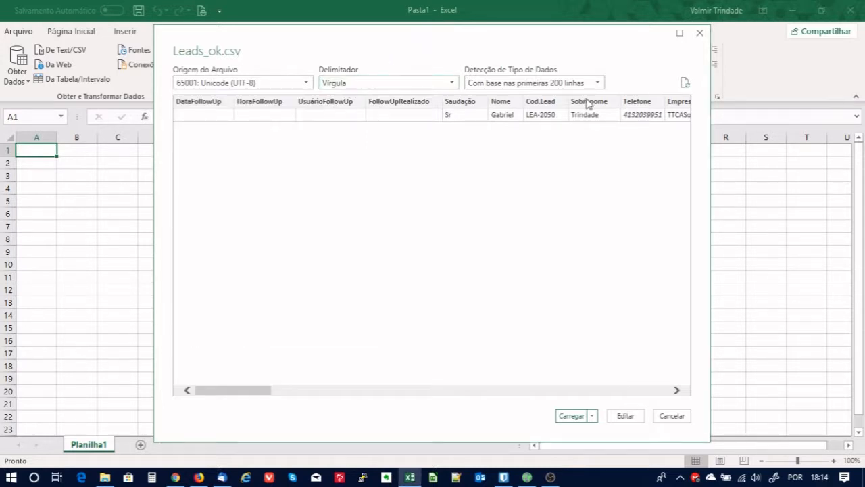
{"action": "left_click", "coordinate": [573, 417]}
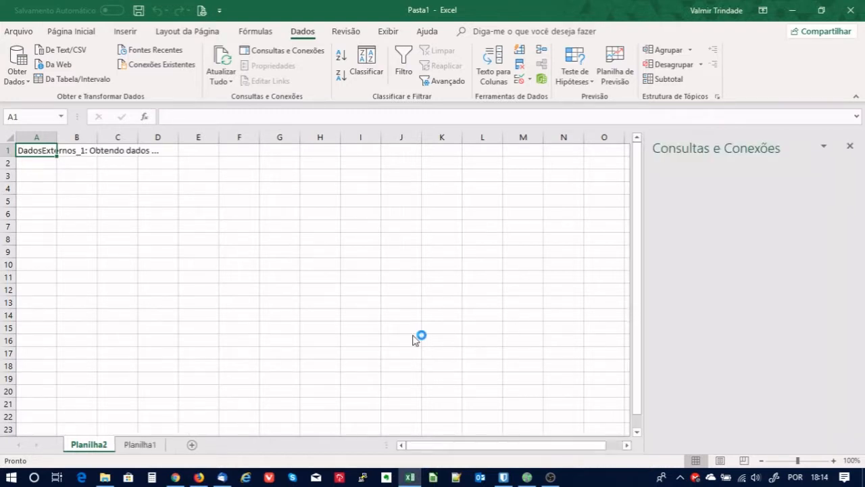
Close Consultas e Conexões and clear the sample lead's data from row 2.
{"action": "left_click", "coordinate": [851, 147]}
{"action": "left_click", "coordinate": [570, 252]}
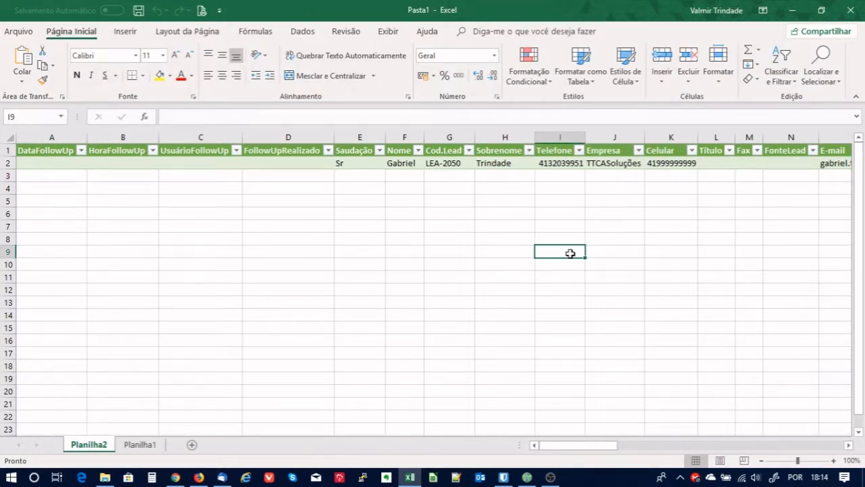
{"action": "left_click", "coordinate": [4, 162]}
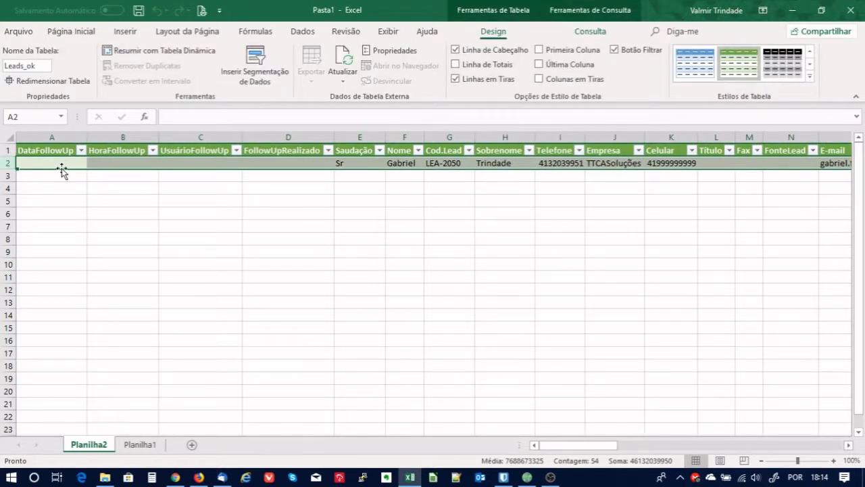
{"action": "key", "text": "Delete"}
{"action": "left_click", "coordinate": [435, 261]}
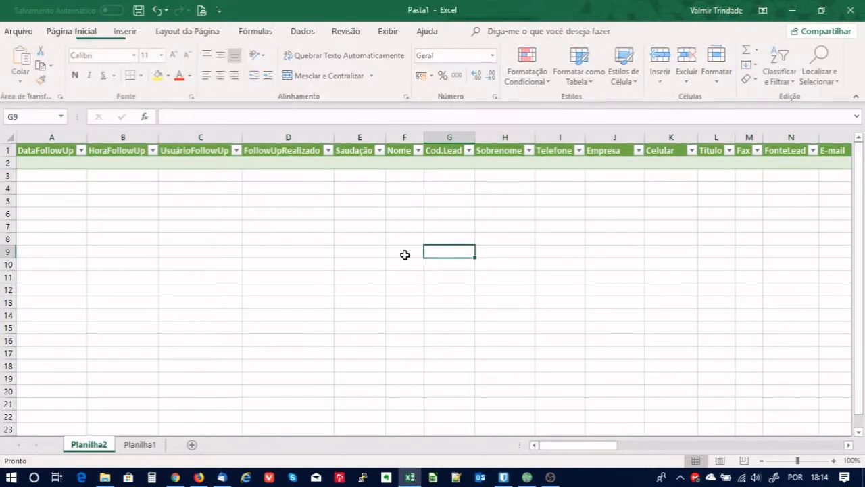
Delete columns A through E and the Cod.Lead column so Nome leads the header.
{"action": "left_click_drag", "start_coordinate": [52, 137], "coordinate": [355, 136]}
{"action": "right_click", "coordinate": [355, 135]}
{"action": "left_click", "coordinate": [381, 241]}
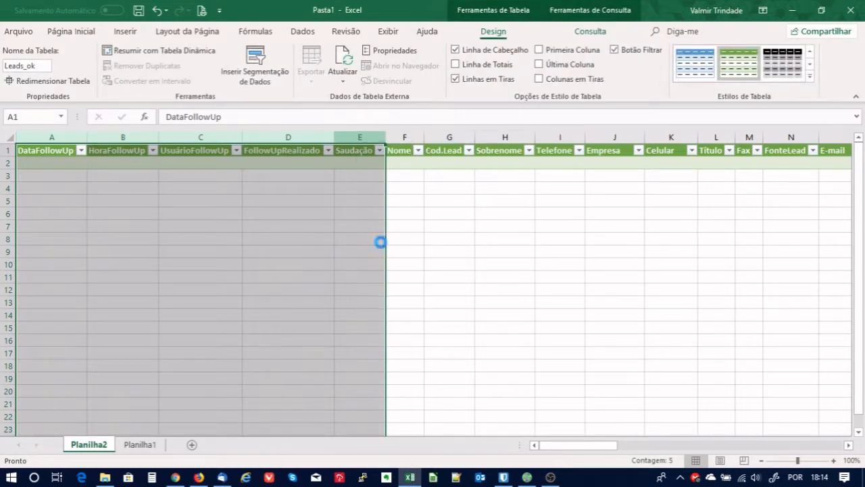
{"action": "left_click", "coordinate": [82, 137]}
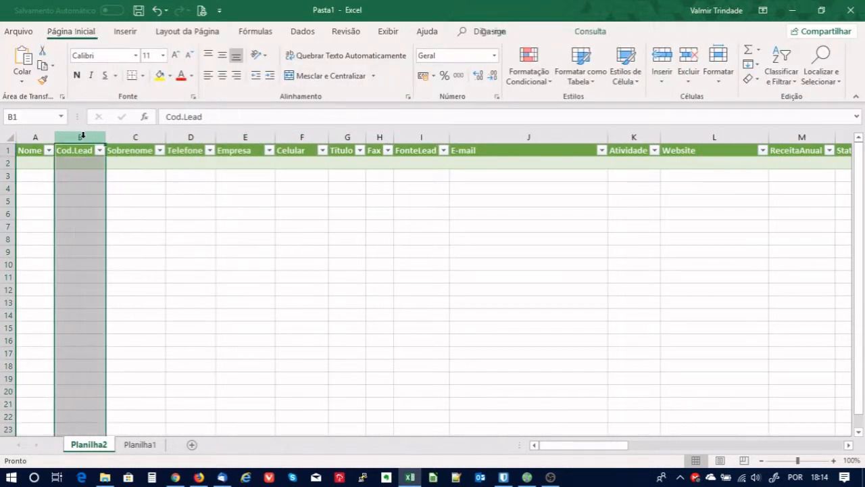
{"action": "right_click", "coordinate": [82, 136]}
{"action": "left_click", "coordinate": [126, 244]}
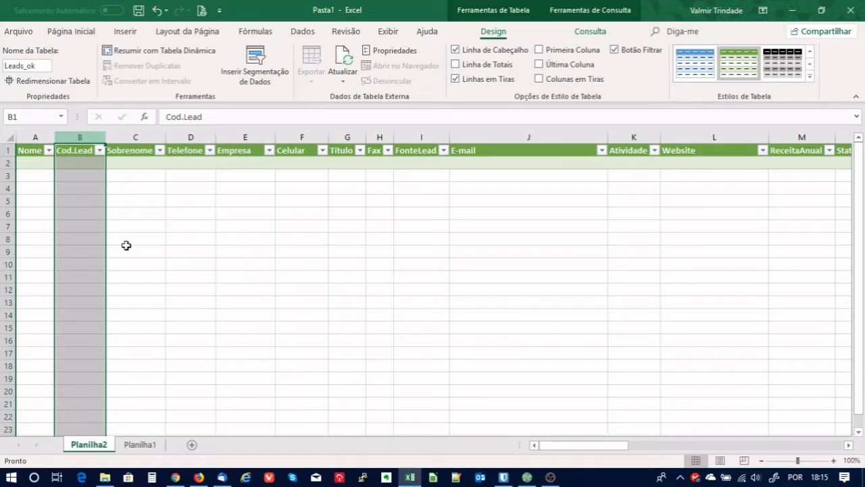
{"action": "left_click", "coordinate": [32, 166]}
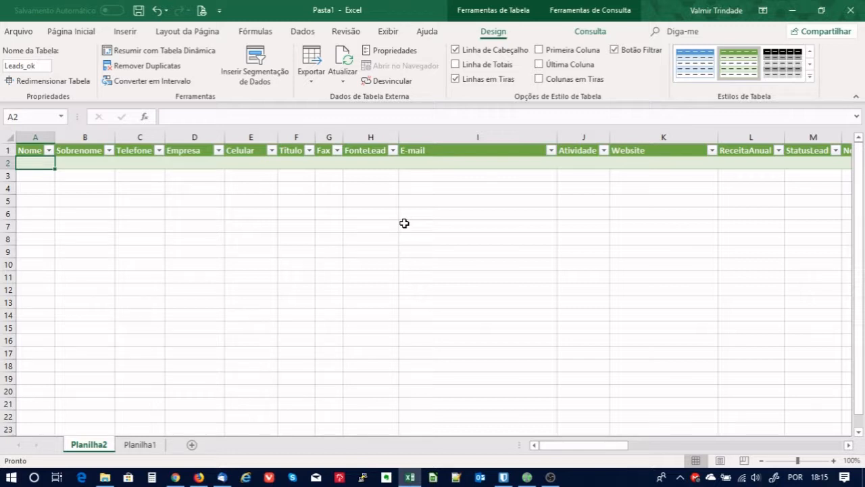
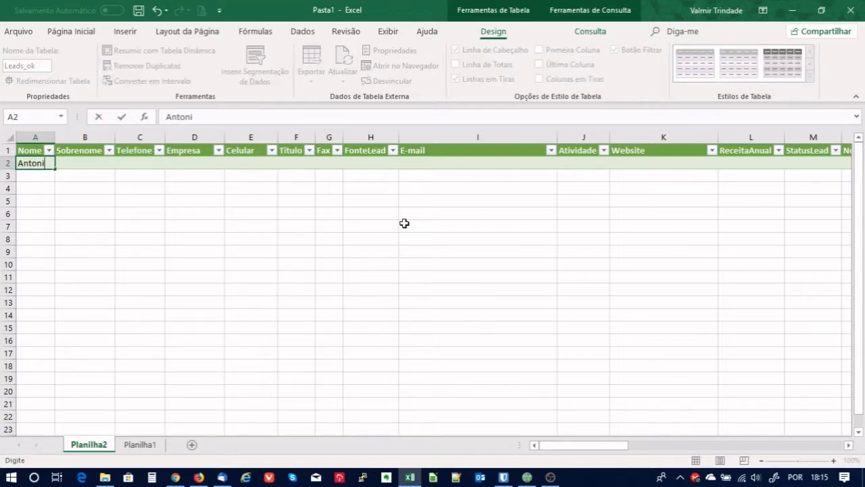
Enter the first lead's first name, surname, phone, company Empresa Teste and mobile in row 2.
{"action": "key", "text": "Tab"}
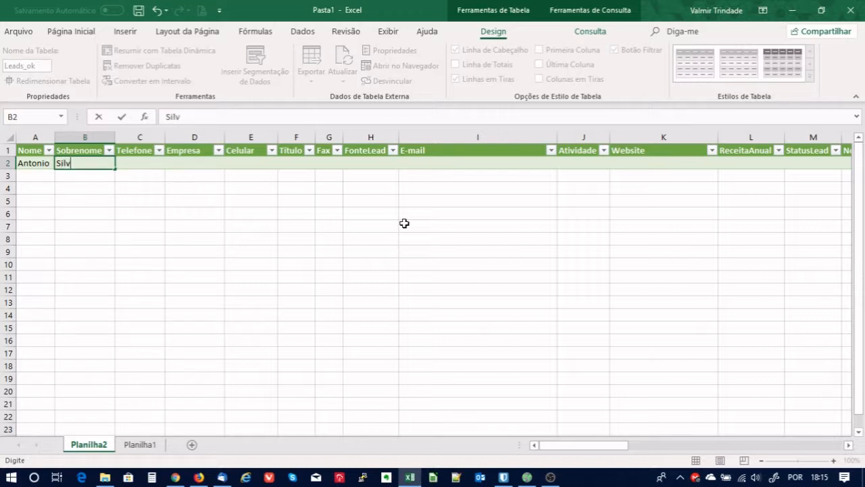
{"action": "key", "text": "Tab"}
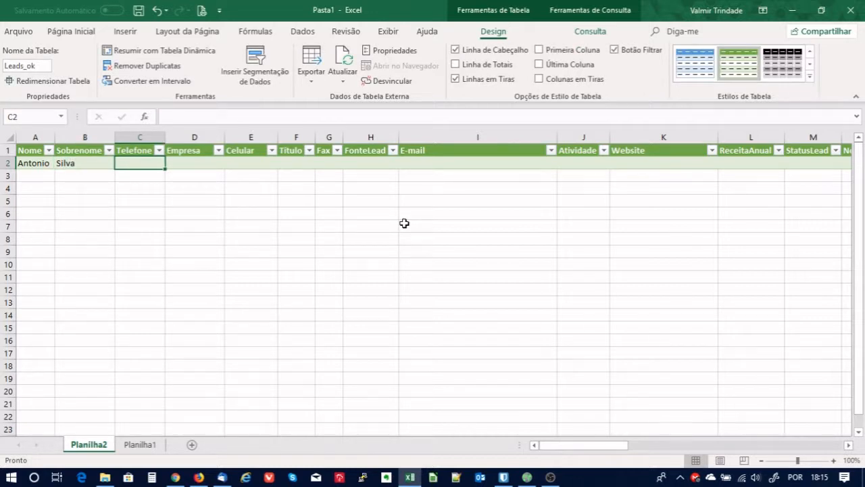
{"action": "type", "text": "41 3333-4444"}
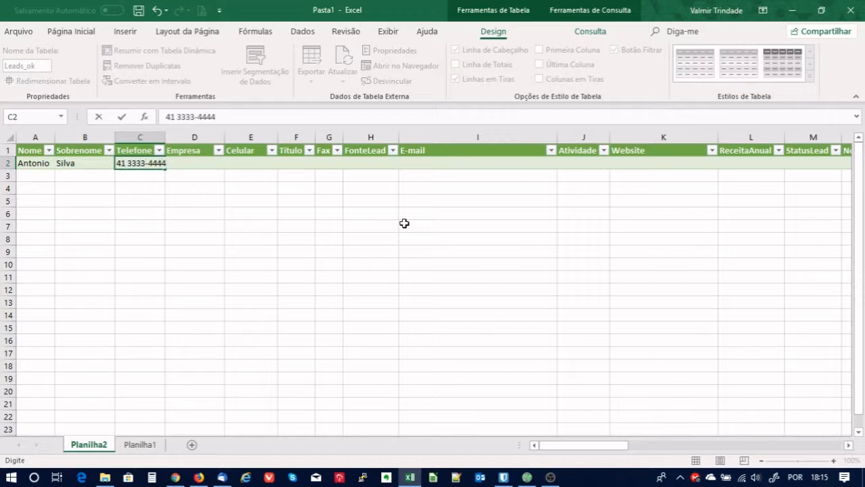
{"action": "key", "text": "Tab"}
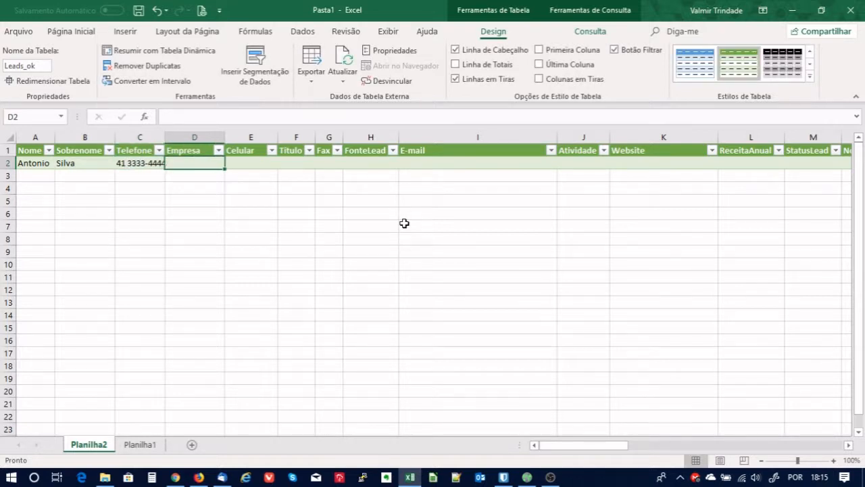
{"action": "type", "text": "Empresa Teste 007"}
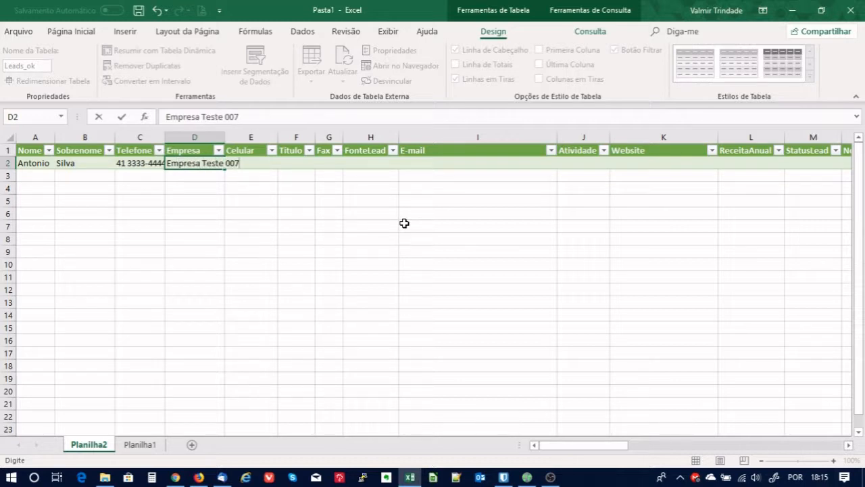
{"action": "key", "text": "Tab"}
{"action": "type", "text": "41"}
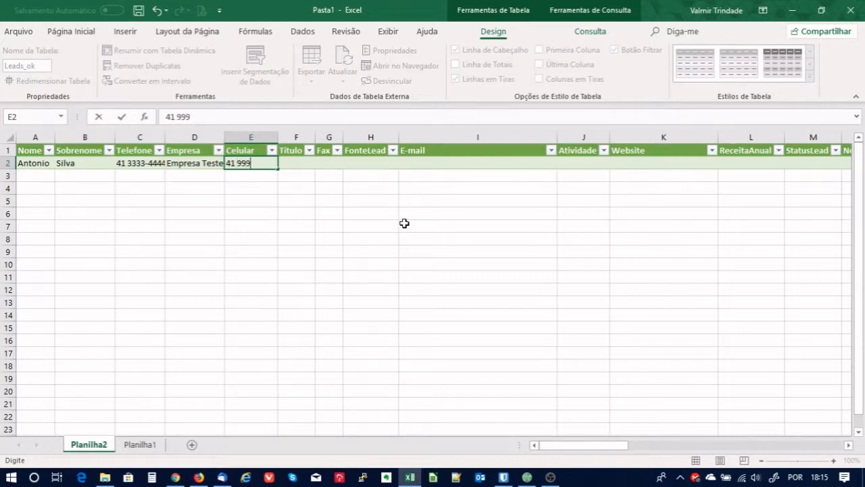
{"action": "type", "text": " 999-999-999"}
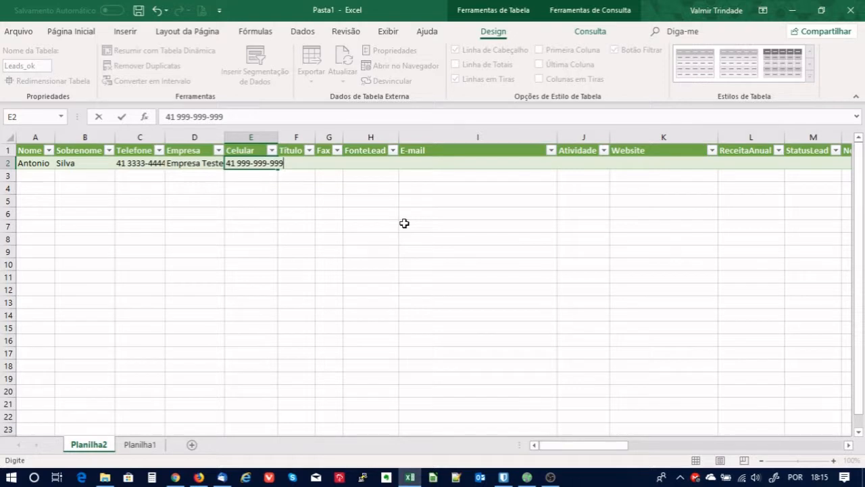
{"action": "key", "text": "Tab"}
{"action": "key", "text": "Tab"}
{"action": "key", "text": "Tab"}
{"action": "key", "text": "Tab"}
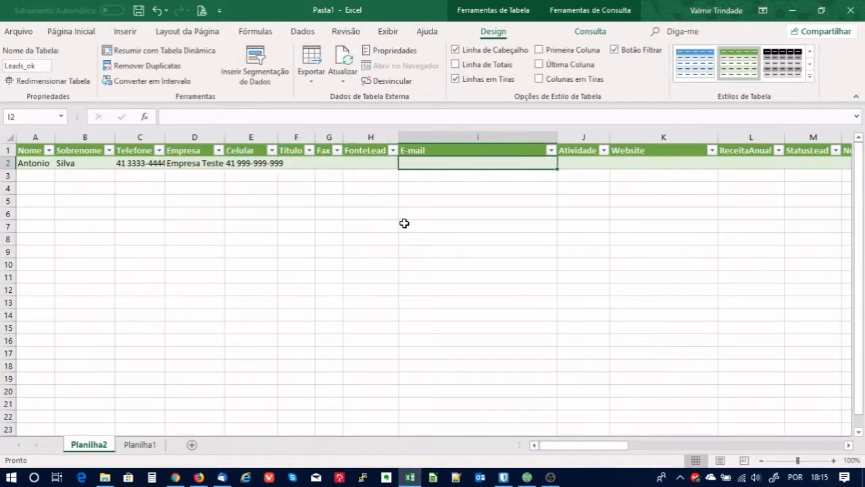
{"action": "type", "text": "tewste"}
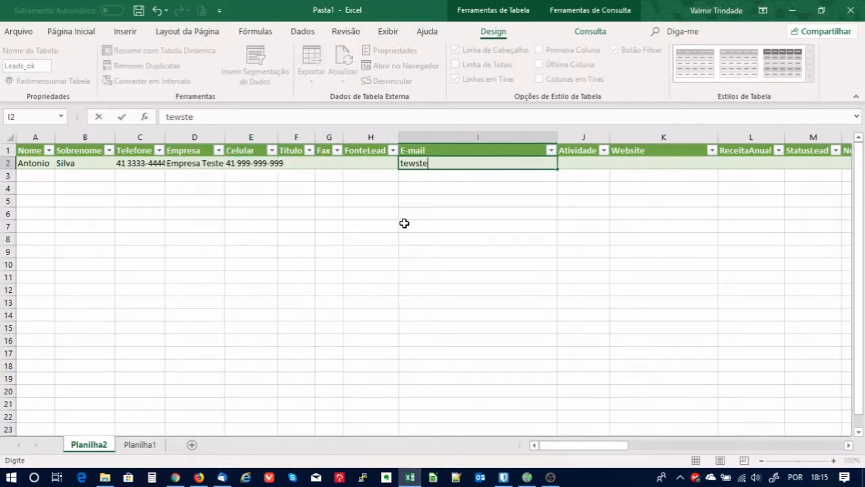
{"action": "key", "text": "BackSpace"}
{"action": "key", "text": "BackSpace"}
{"action": "key", "text": "BackSpace"}
{"action": "key", "text": "BackSpace"}
{"action": "key", "text": "BackSpace"}
{"action": "key", "text": "BackSpace"}
{"action": "type", "text": "ste@teste.com.br"}
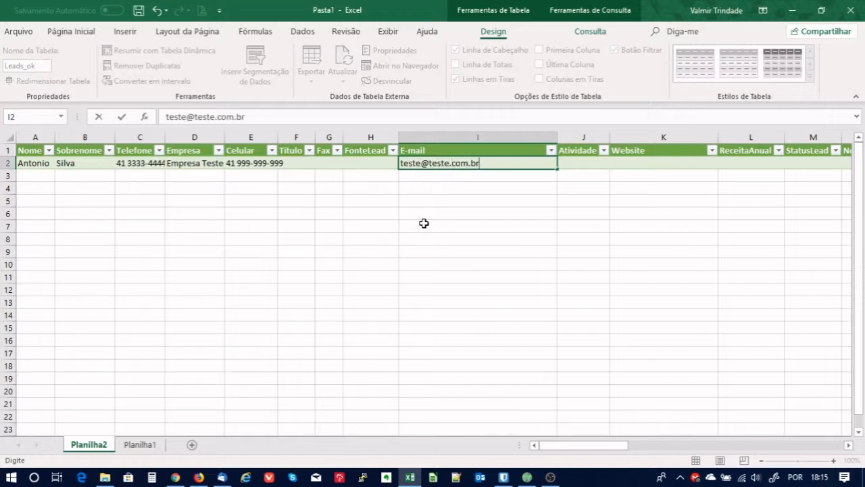
{"action": "left_click", "coordinate": [586, 280]}
{"action": "left_click", "coordinate": [646, 169]}
{"action": "type", "text": "te"}
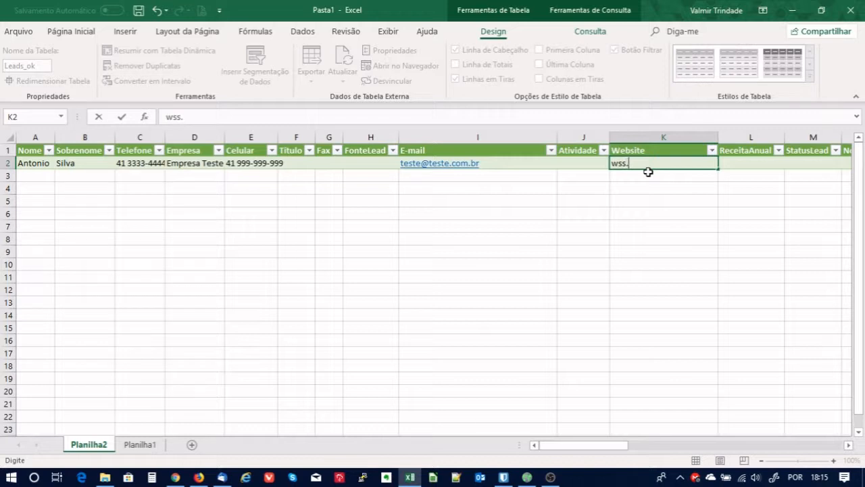
{"action": "type", "text": "w.teste.com"}
{"action": "left_click", "coordinate": [726, 188]}
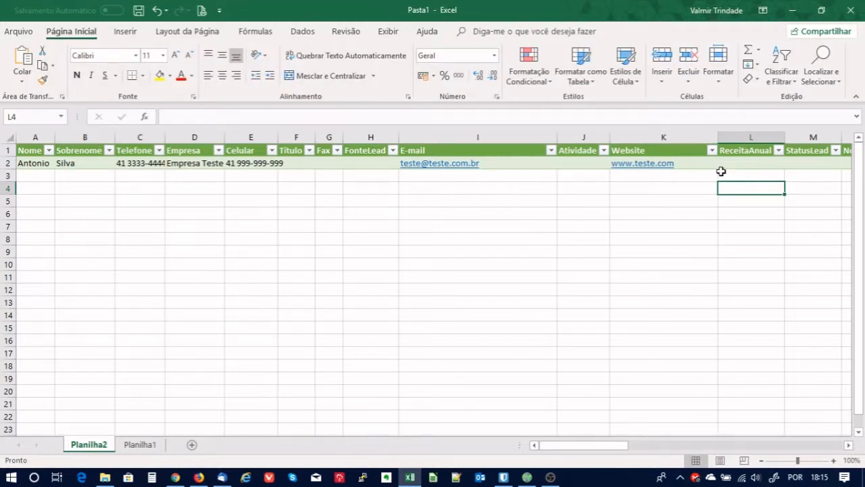
{"action": "left_click", "coordinate": [751, 165]}
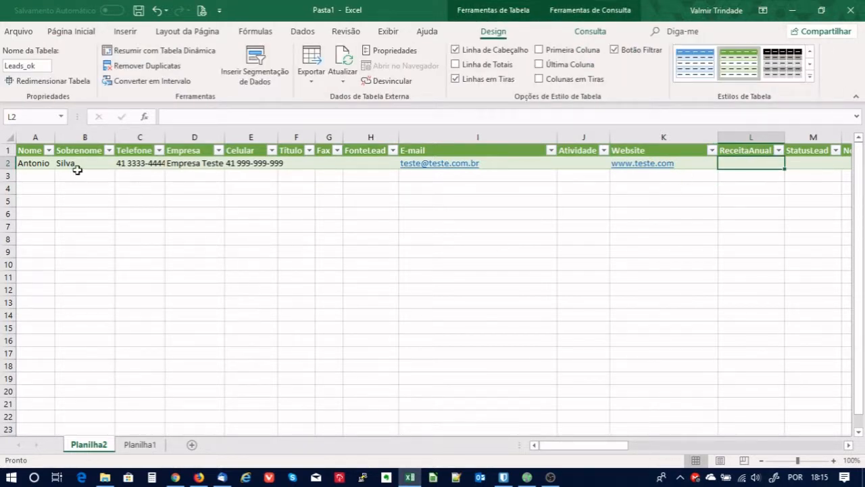
Enter the second lead's first name and surname in A3 and B3.
{"action": "left_click", "coordinate": [40, 169]}
{"action": "left_click", "coordinate": [41, 174]}
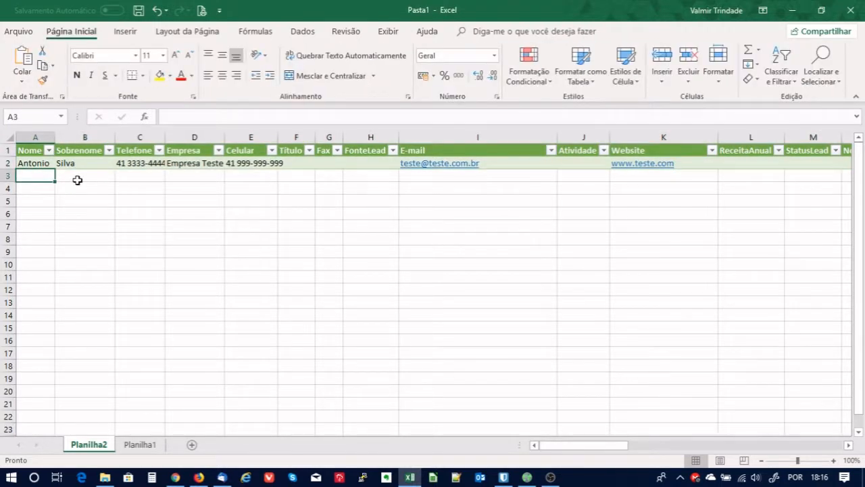
{"action": "left_click", "coordinate": [78, 180]}
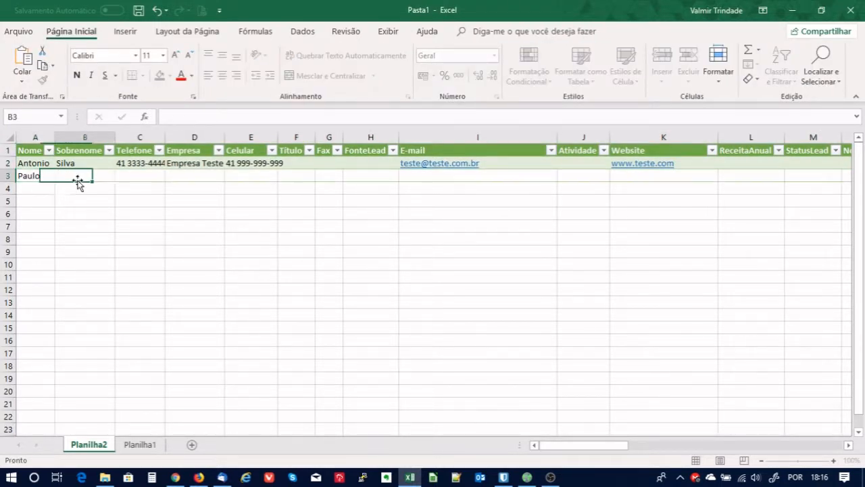
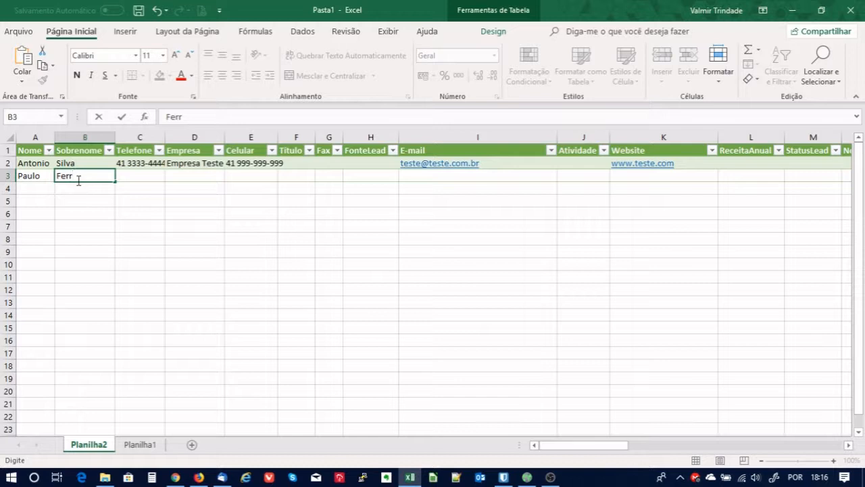
{"action": "left_click", "coordinate": [173, 204]}
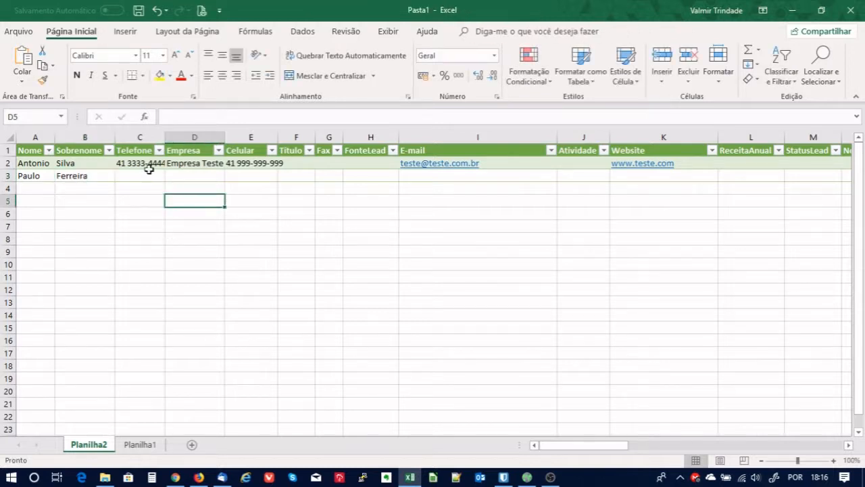
Fill the phone and mobile down from row 2, and enter company Empresa Teste 008 in D3.
{"action": "left_click", "coordinate": [150, 169]}
{"action": "left_click", "coordinate": [140, 177]}
{"action": "left_click", "coordinate": [149, 167]}
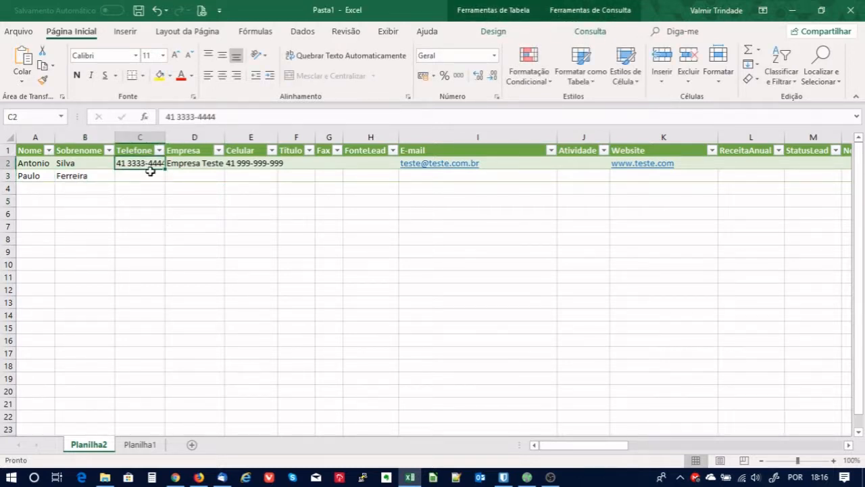
{"action": "left_click_drag", "start_coordinate": [165, 170], "coordinate": [187, 183]}
{"action": "key", "text": "ctrl+z"}
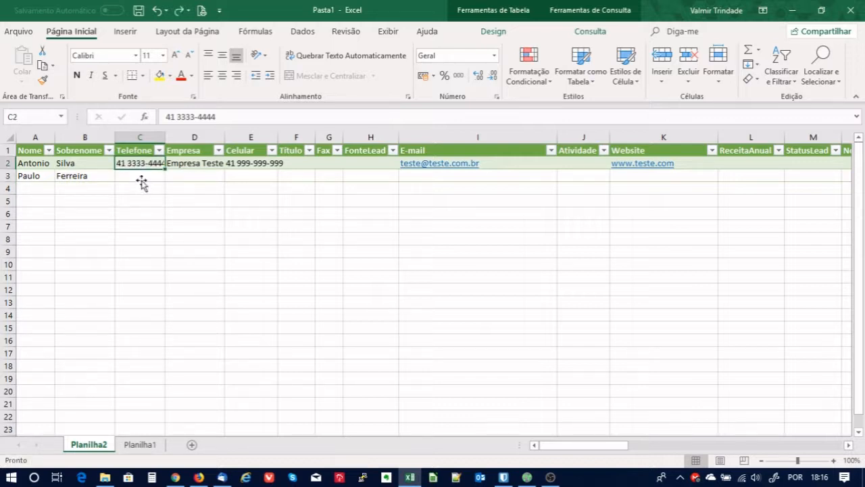
{"action": "left_click_drag", "start_coordinate": [167, 171], "coordinate": [168, 181]}
{"action": "left_click", "coordinate": [206, 179]}
{"action": "left_click", "coordinate": [209, 164]}
{"action": "left_click", "coordinate": [205, 179]}
{"action": "type", "text": "Empresa Teste 007"}
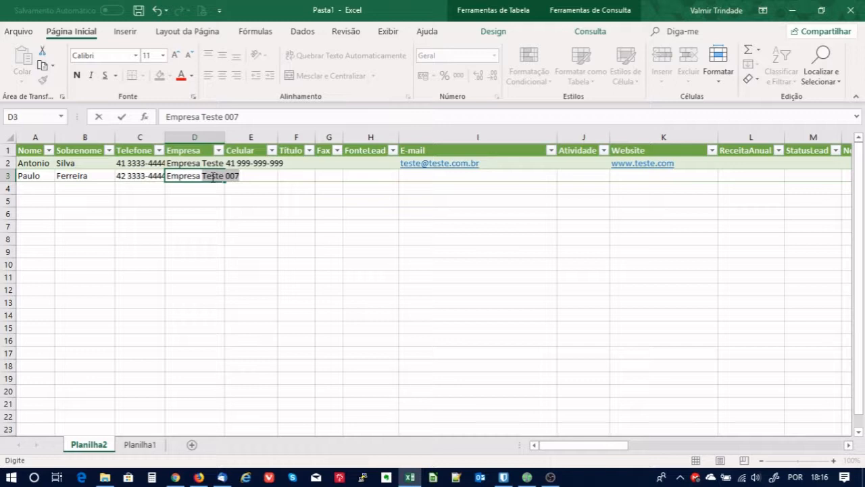
{"action": "type", "text": "00"}
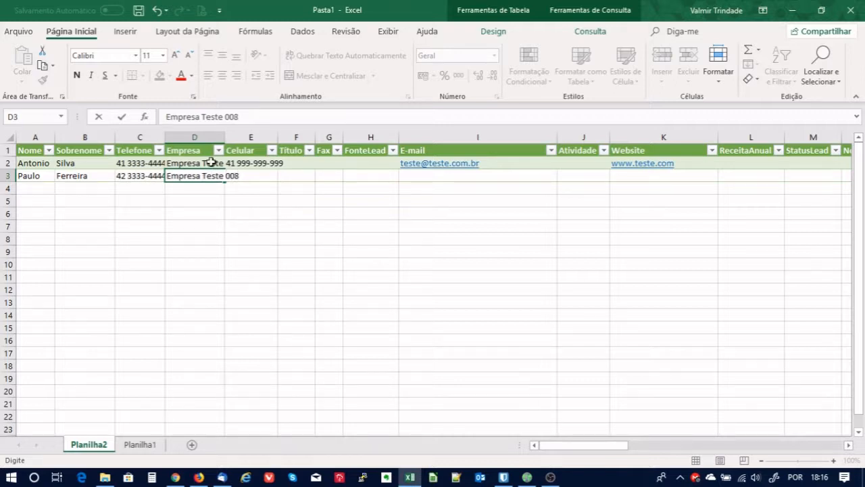
{"action": "left_click_drag", "start_coordinate": [317, 227], "coordinate": [307, 222]}
{"action": "left_click", "coordinate": [264, 167]}
{"action": "left_click_drag", "start_coordinate": [279, 170], "coordinate": [282, 183]}
{"action": "left_click", "coordinate": [374, 199]}
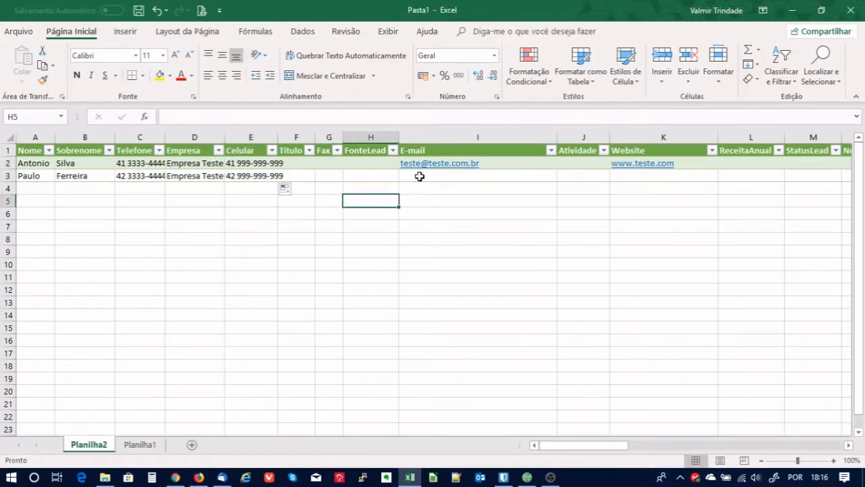
Copy row 2's e-mail through website cells into row 3 starting at I3.
{"action": "left_click", "coordinate": [419, 177]}
{"action": "left_click_drag", "start_coordinate": [498, 163], "coordinate": [615, 162]}
{"action": "key", "text": "ctrl+c"}
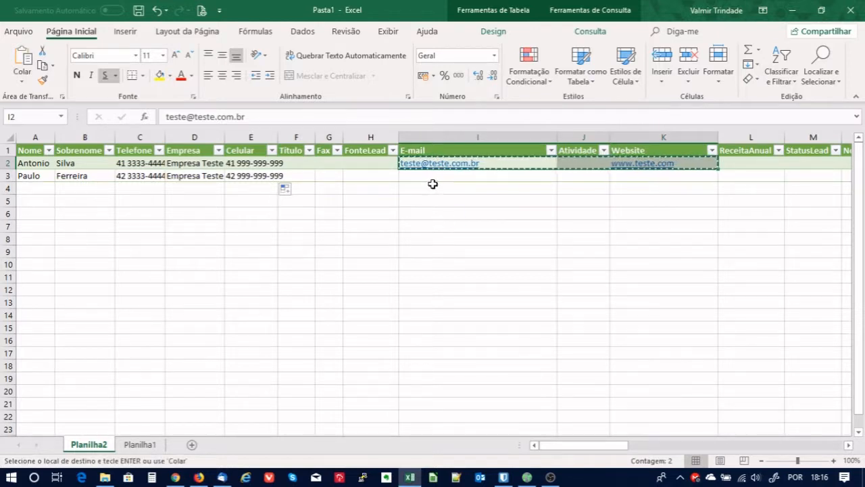
{"action": "left_click", "coordinate": [430, 176]}
{"action": "key", "text": "ctrl+v"}
{"action": "left_click", "coordinate": [538, 240]}
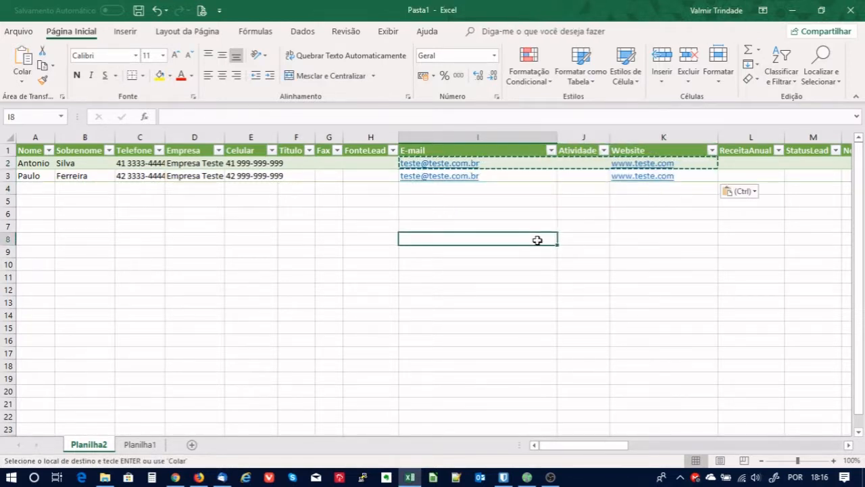
{"action": "left_click", "coordinate": [521, 290]}
{"action": "left_click", "coordinate": [456, 223]}
{"action": "key", "text": "Escape"}
{"action": "left_click", "coordinate": [226, 244]}
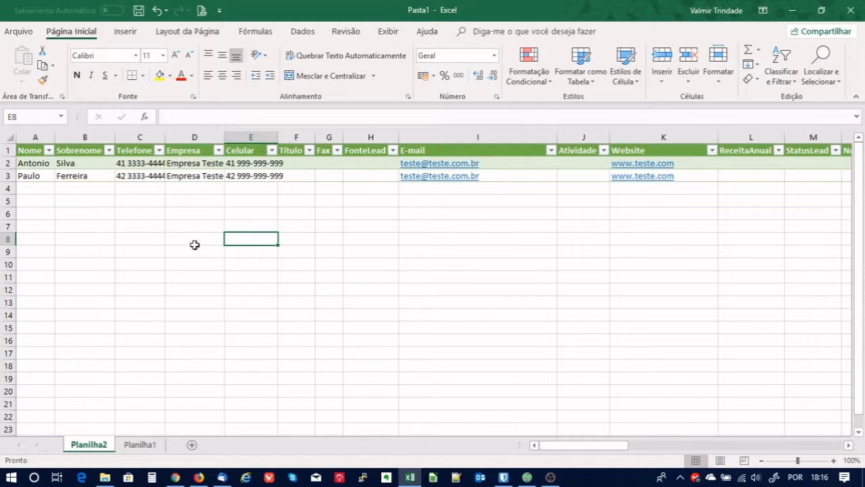
{"action": "left_click", "coordinate": [405, 238]}
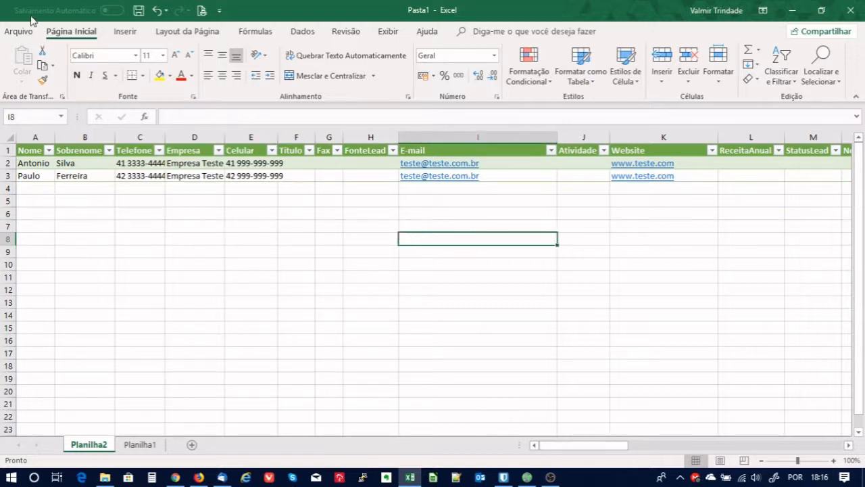
Save the sheet to Downloads as Leads_Excel in CSV UTF-8 format, keeping only the active sheet.
{"action": "left_click", "coordinate": [18, 31]}
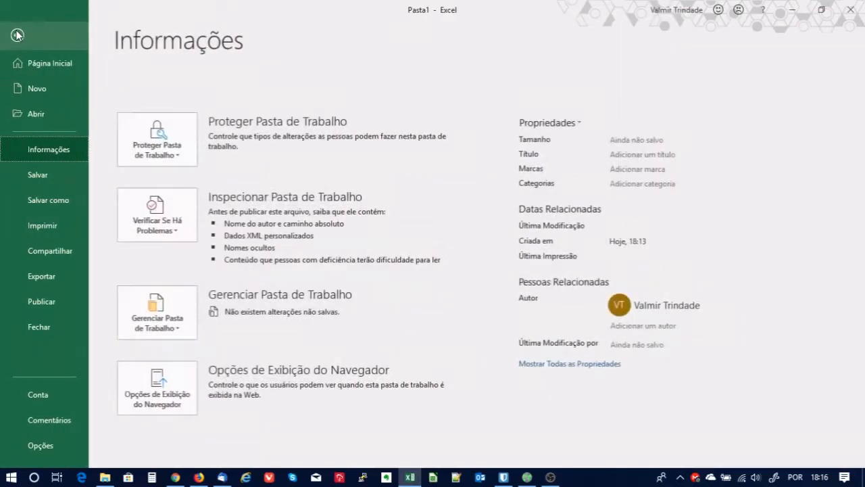
{"action": "left_click", "coordinate": [58, 202]}
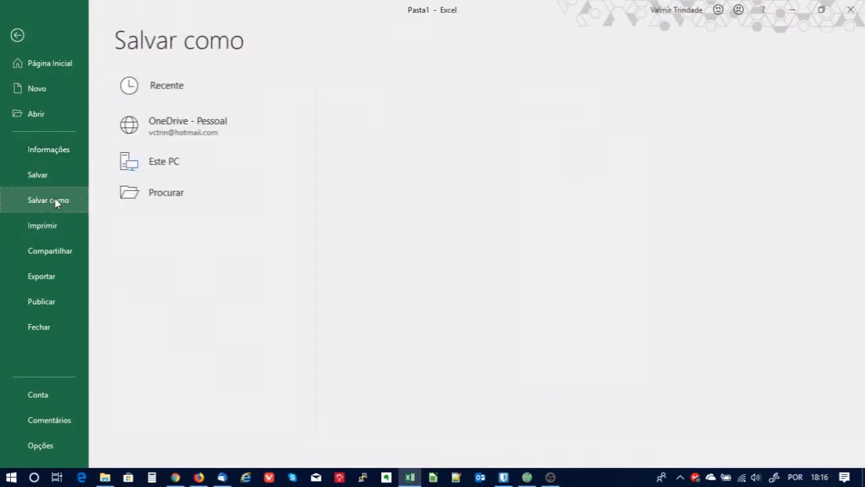
{"action": "left_click", "coordinate": [164, 167]}
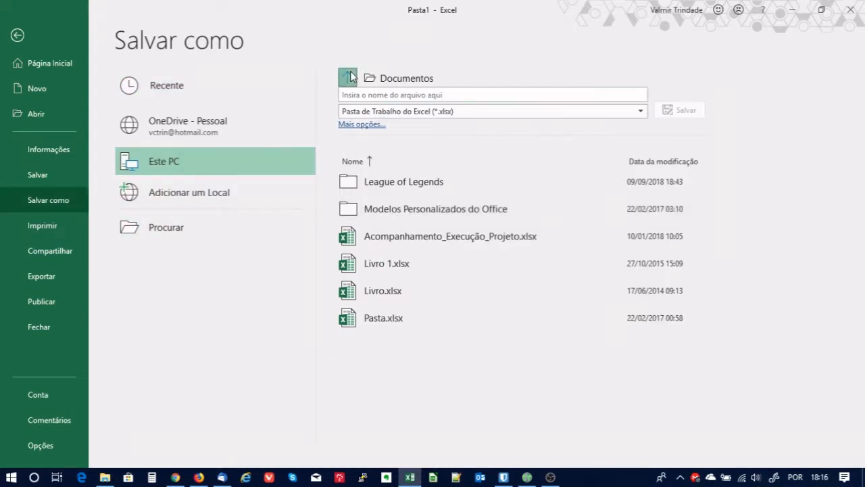
{"action": "left_click", "coordinate": [347, 77]}
{"action": "left_click", "coordinate": [383, 225]}
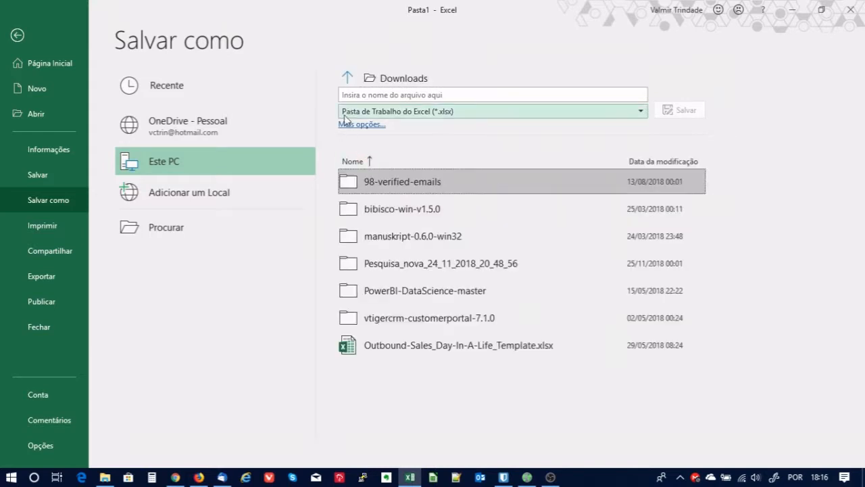
{"action": "left_click", "coordinate": [493, 94]}
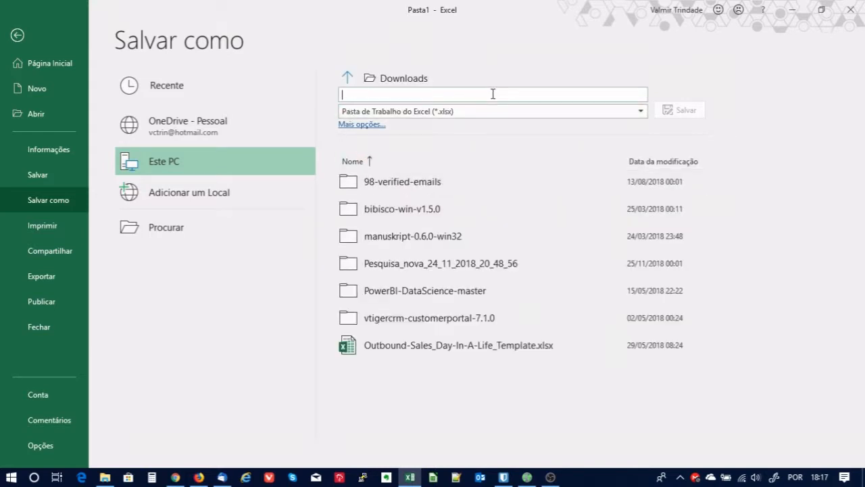
{"action": "type", "text": "Leads_Excel"}
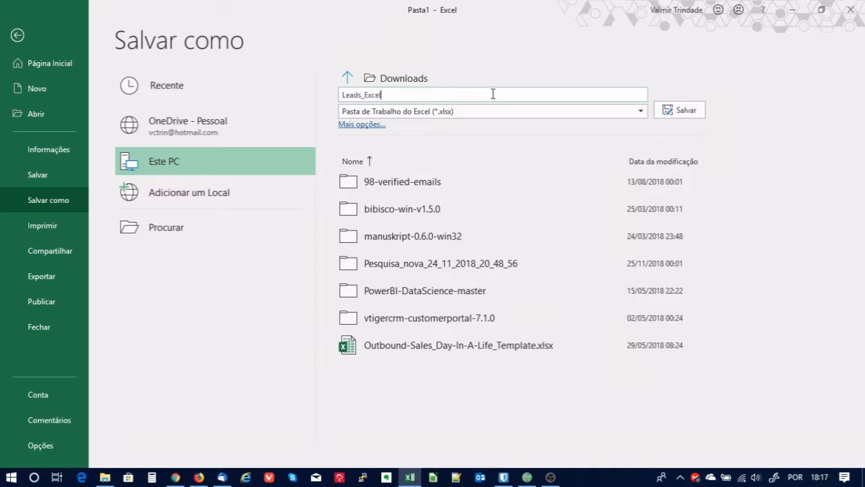
{"action": "left_click", "coordinate": [640, 112]}
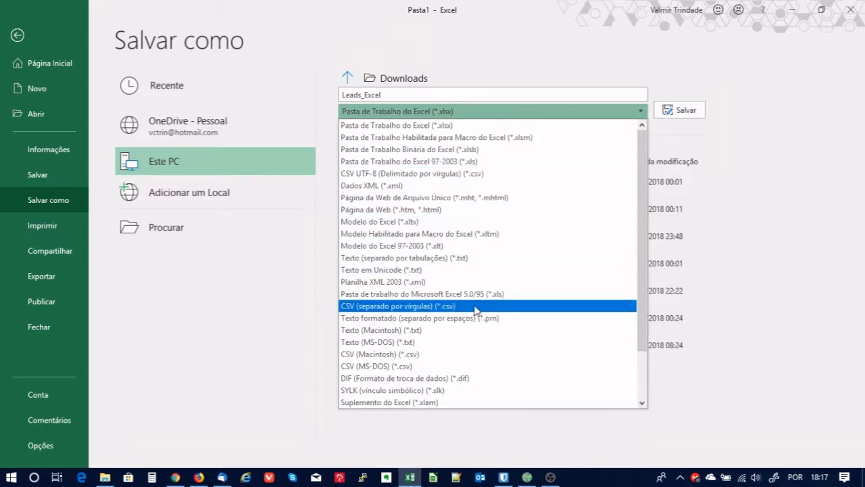
{"action": "left_click", "coordinate": [438, 174]}
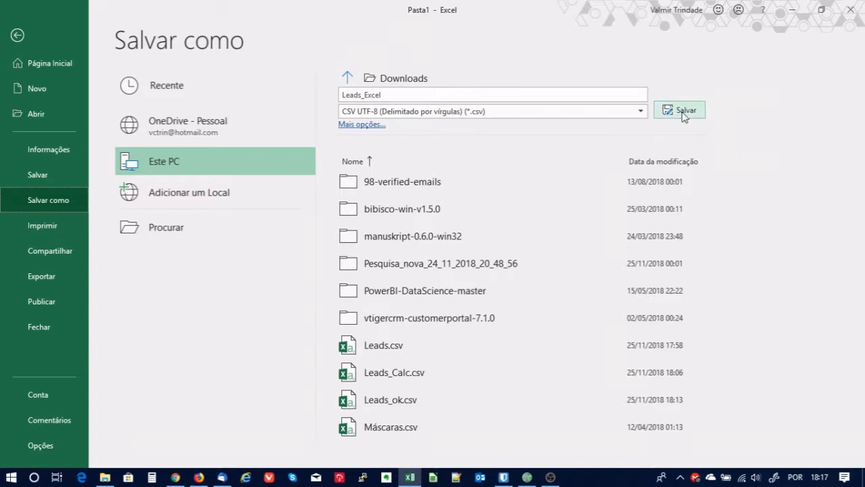
{"action": "left_click", "coordinate": [433, 96]}
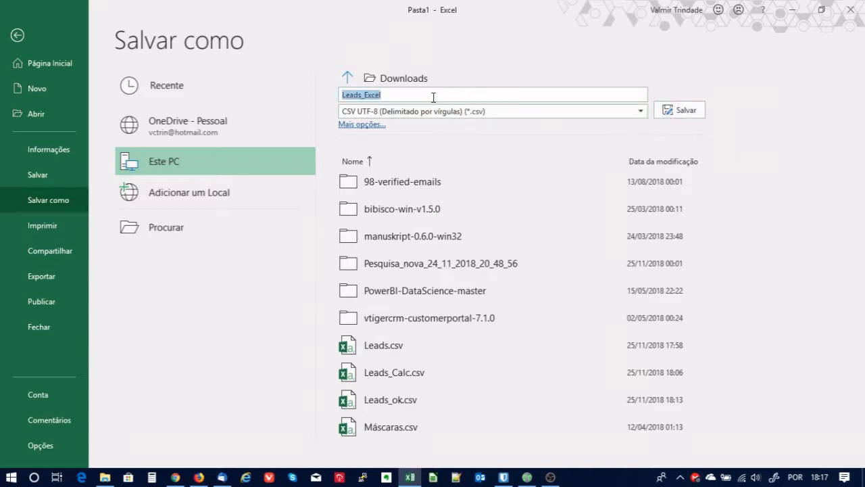
{"action": "left_click", "coordinate": [683, 113]}
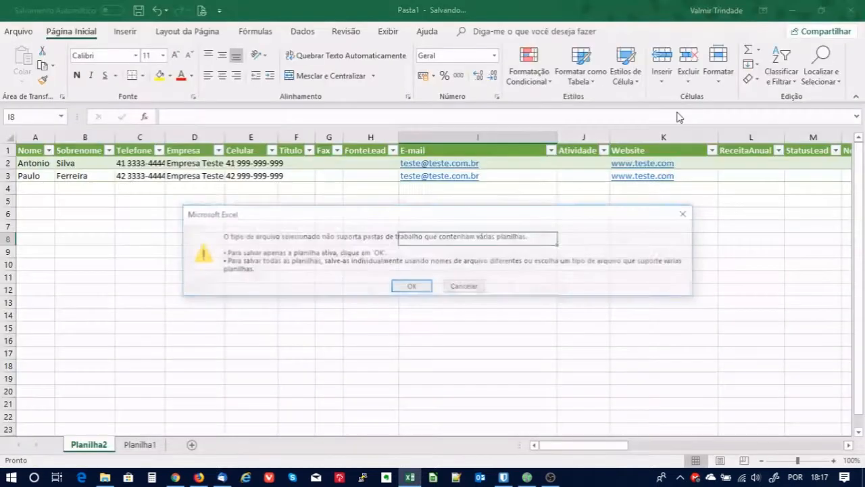
{"action": "left_click", "coordinate": [408, 287]}
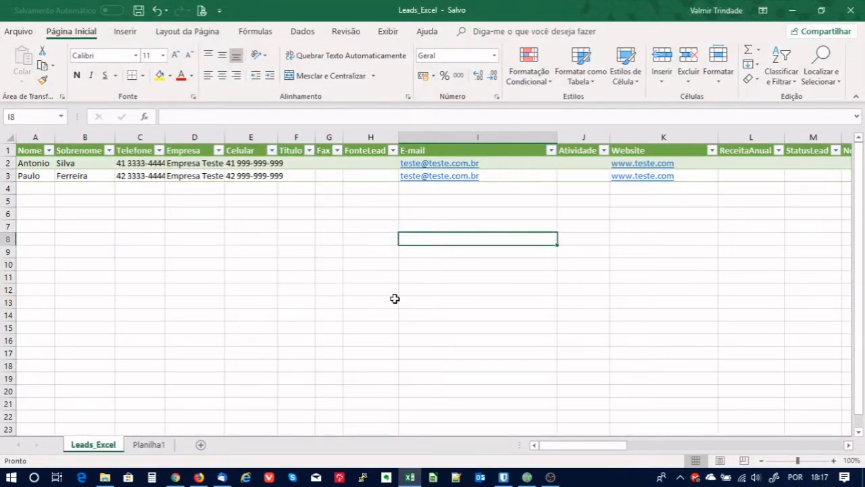
Confirm Leads_Excel.csv is in the Downloads folder, then return to the CRM in Firefox.
{"action": "left_click", "coordinate": [104, 477]}
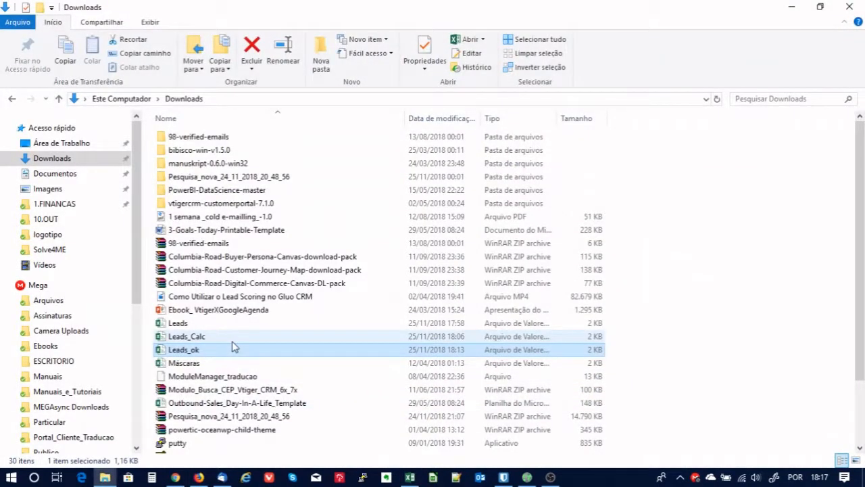
{"action": "left_click", "coordinate": [206, 350]}
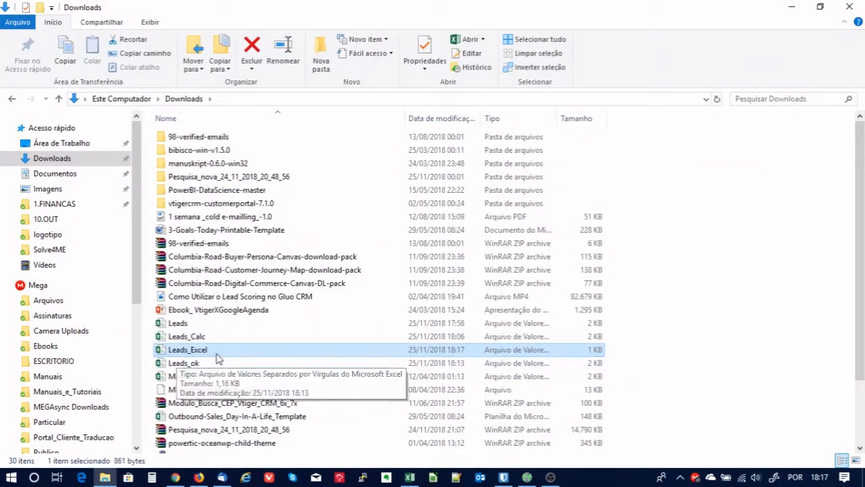
{"action": "left_click", "coordinate": [201, 477]}
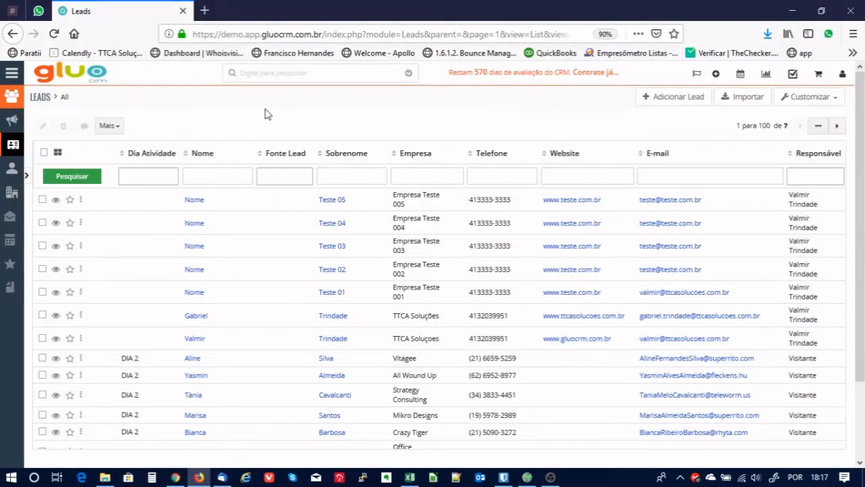
Start a lead import and load the Leads_Excel CSV file.
{"action": "left_click", "coordinate": [745, 97]}
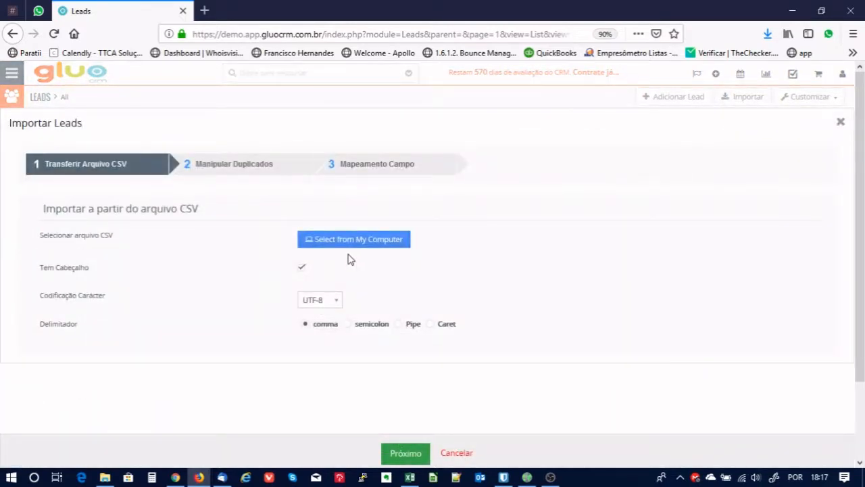
{"action": "left_click", "coordinate": [349, 242]}
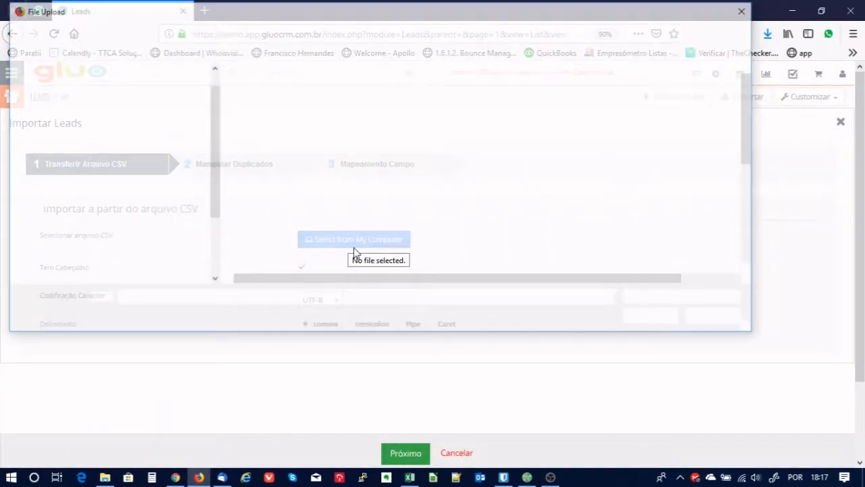
{"action": "scroll", "coordinate": [288, 201], "scroll_direction": "down", "scroll_amount": 4}
{"action": "left_click", "coordinate": [267, 148]}
{"action": "left_click", "coordinate": [653, 320]}
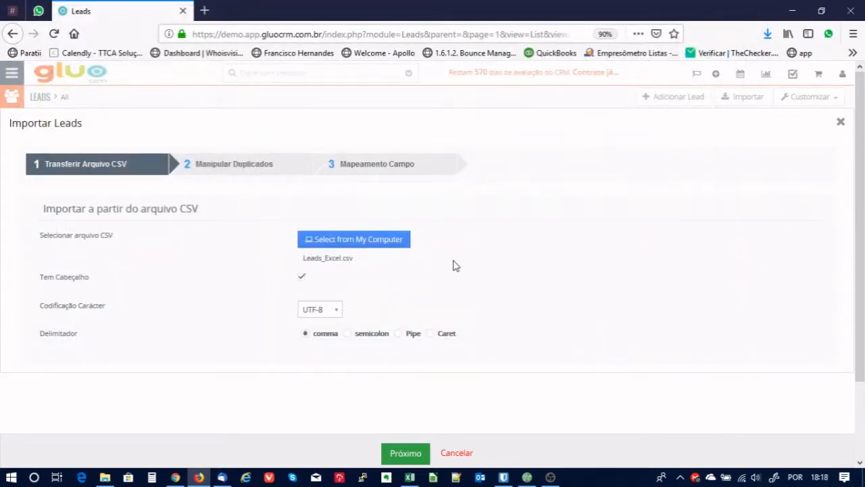
Advance past the duplicate-handling step, then cancel this import.
{"action": "left_click", "coordinate": [405, 453]}
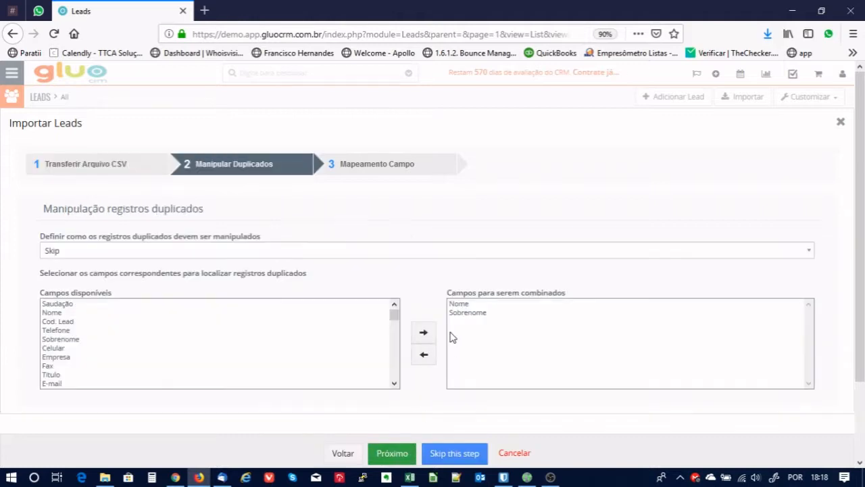
{"action": "left_click", "coordinate": [452, 454]}
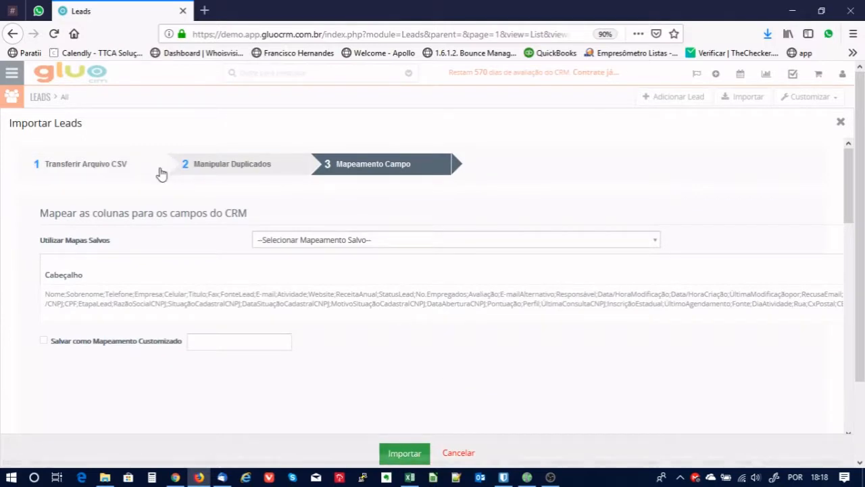
{"action": "left_click", "coordinate": [456, 457]}
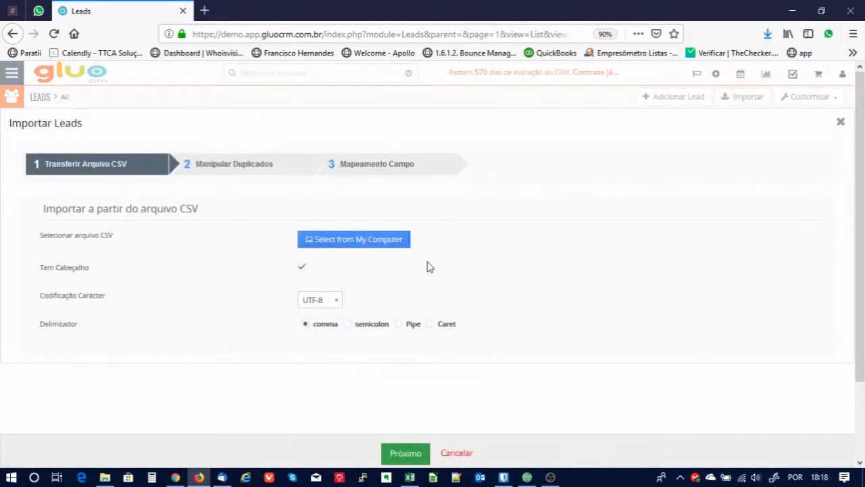
Set the delimiter to semicolon and load Leads_Excel.csv.
{"action": "left_click", "coordinate": [353, 329]}
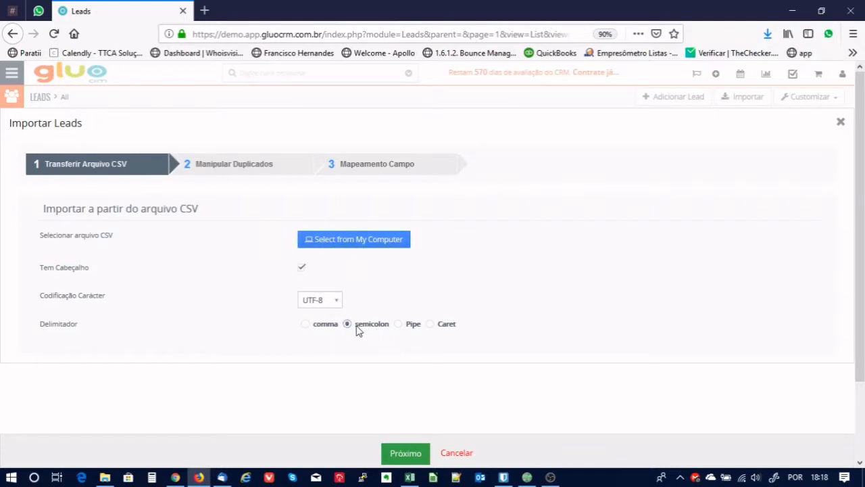
{"action": "left_click", "coordinate": [357, 240]}
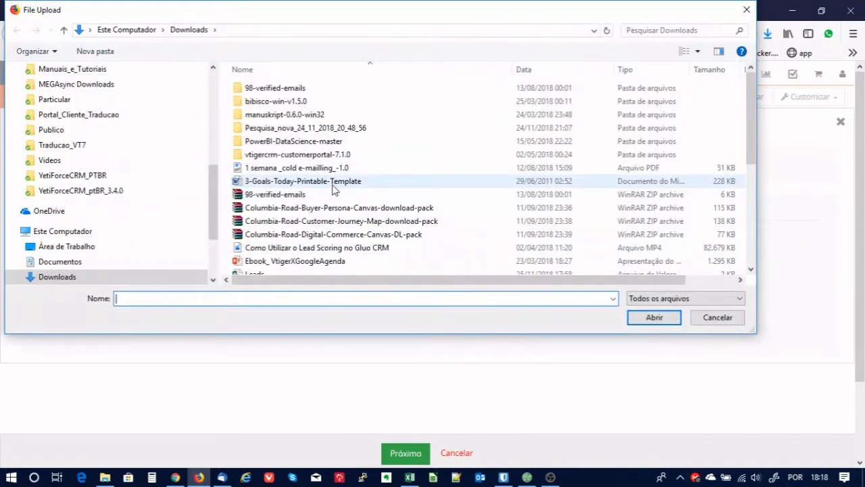
{"action": "scroll", "coordinate": [334, 192], "scroll_direction": "down", "scroll_amount": 2}
{"action": "left_click", "coordinate": [278, 215]}
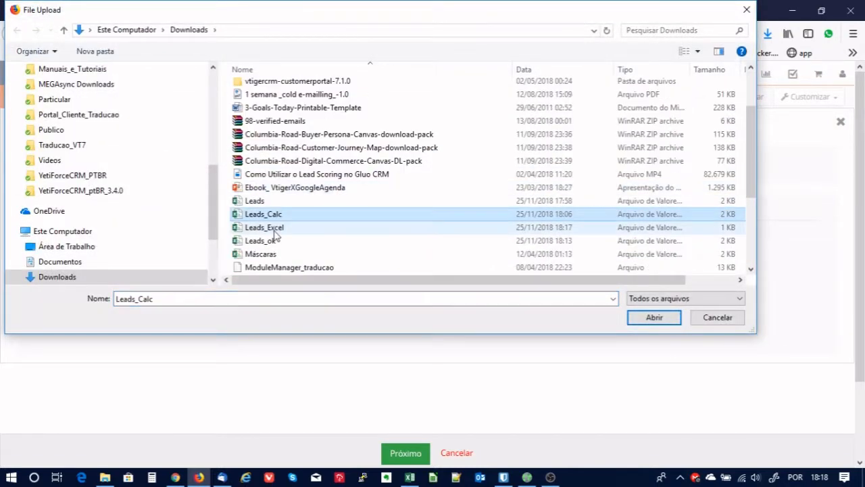
{"action": "left_click", "coordinate": [275, 230]}
{"action": "left_click", "coordinate": [659, 318]}
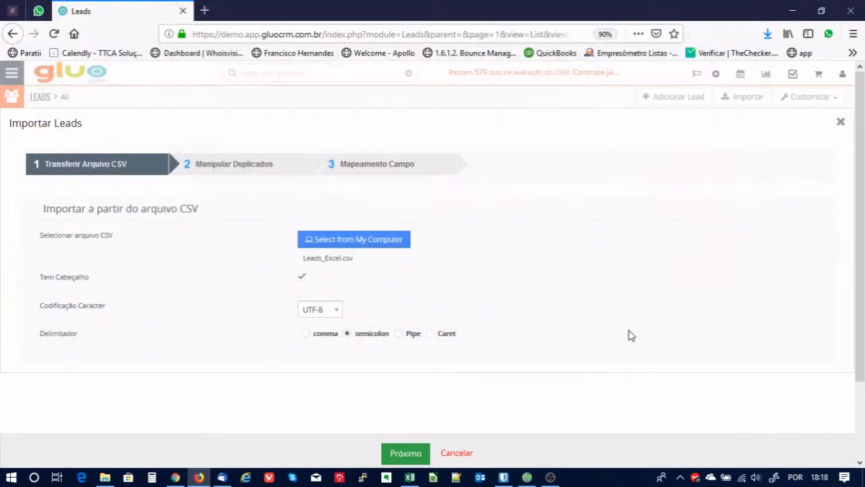
Skip duplicate handling, review the field mapping, and run the import.
{"action": "left_click", "coordinate": [409, 455]}
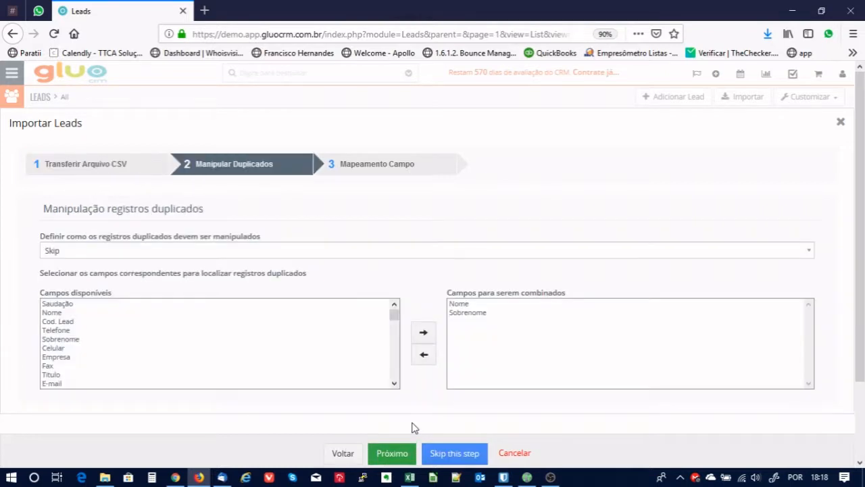
{"action": "left_click", "coordinate": [452, 458]}
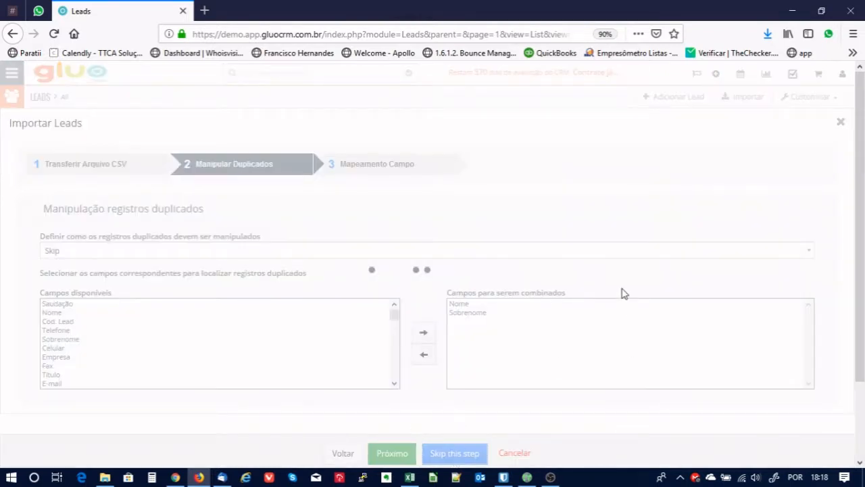
{"action": "scroll", "coordinate": [647, 269], "scroll_direction": "down", "scroll_amount": 1}
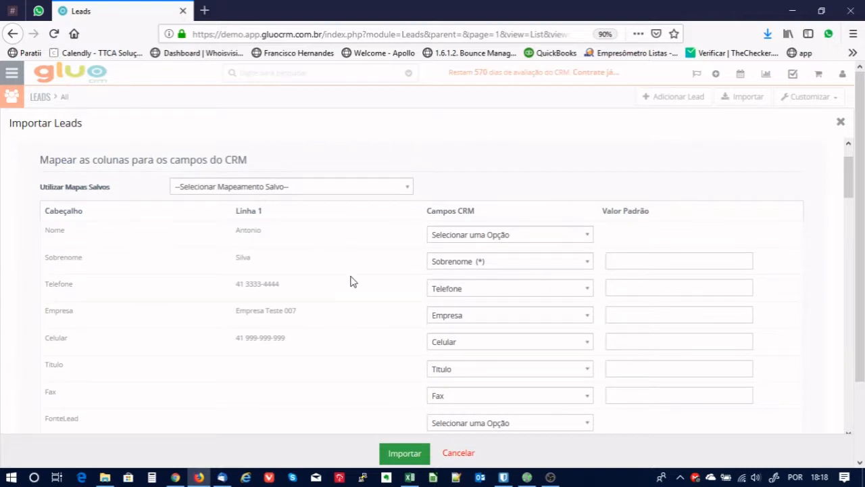
{"action": "scroll", "coordinate": [351, 281], "scroll_direction": "down", "scroll_amount": 3}
{"action": "scroll", "coordinate": [351, 281], "scroll_direction": "down", "scroll_amount": 3}
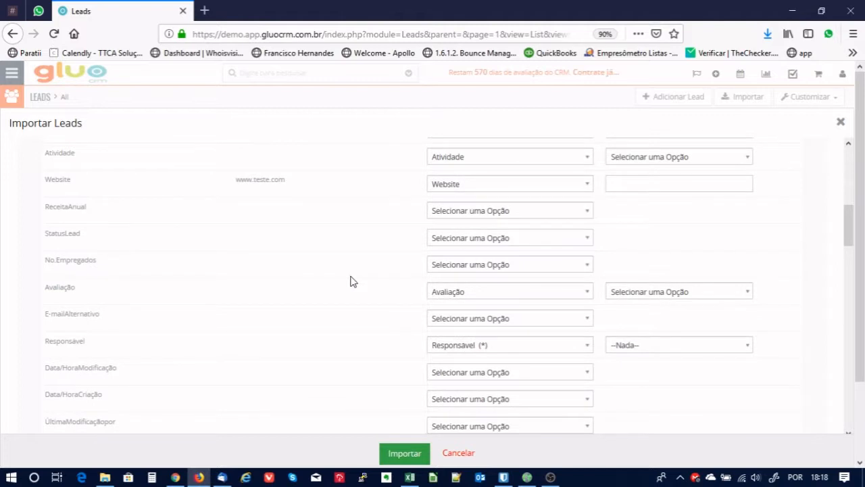
{"action": "scroll", "coordinate": [350, 281], "scroll_direction": "down", "scroll_amount": 3}
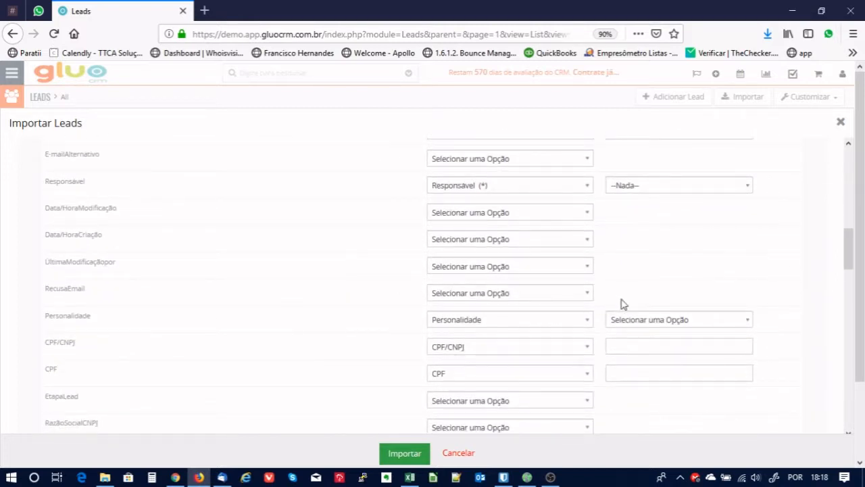
{"action": "left_click_drag", "start_coordinate": [849, 247], "coordinate": [848, 219]}
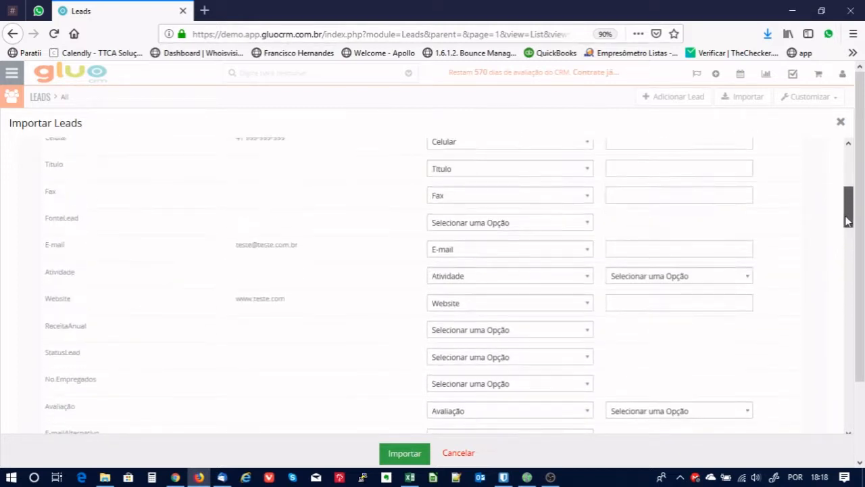
{"action": "left_click", "coordinate": [405, 455]}
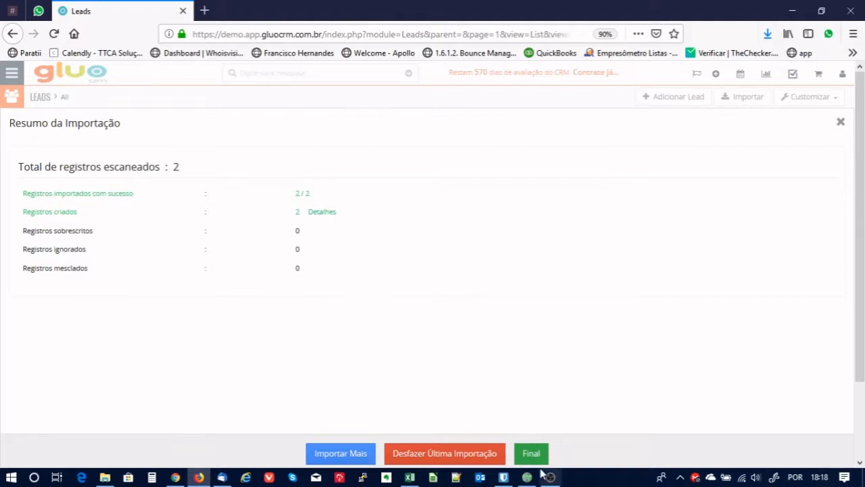
Finish the import and open the Detalhes of lead Empresa Teste 008.
{"action": "left_click", "coordinate": [530, 454]}
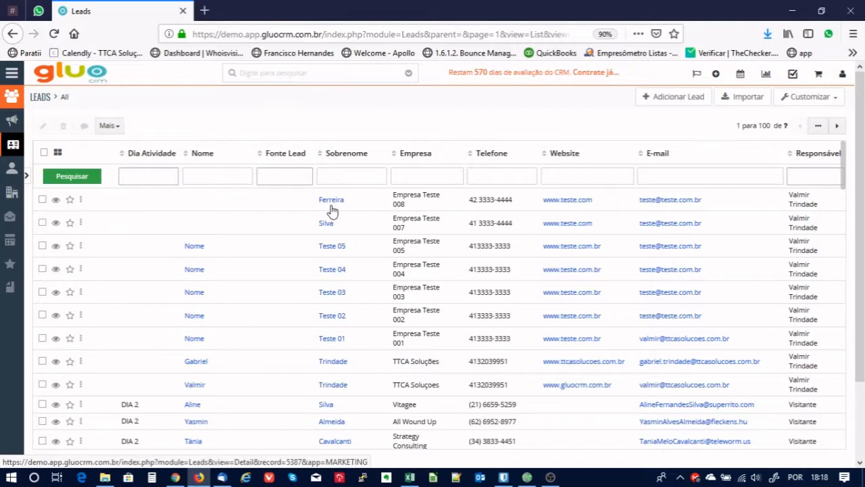
{"action": "left_click", "coordinate": [331, 203]}
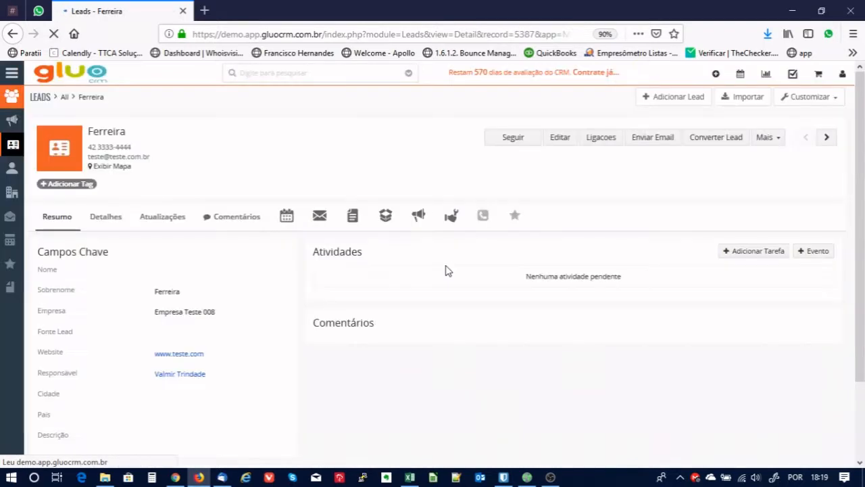
{"action": "left_click", "coordinate": [109, 222]}
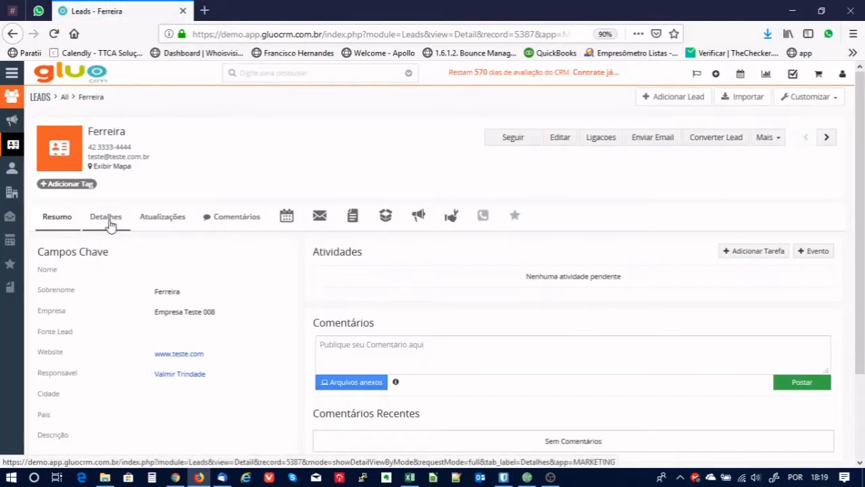
Review the lead's details, then return to its Resumo view.
{"action": "scroll", "coordinate": [553, 312], "scroll_direction": "down", "scroll_amount": 5}
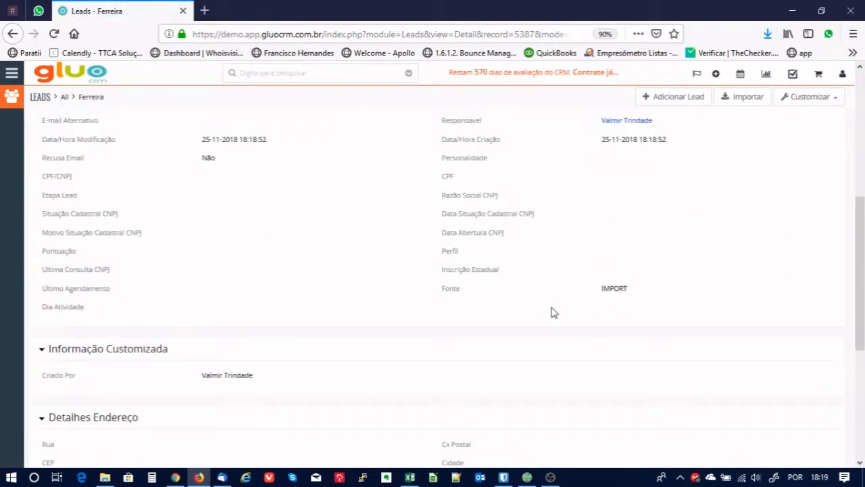
{"action": "scroll", "coordinate": [553, 313], "scroll_direction": "down", "scroll_amount": 3}
{"action": "scroll", "coordinate": [553, 312], "scroll_direction": "up", "scroll_amount": 8}
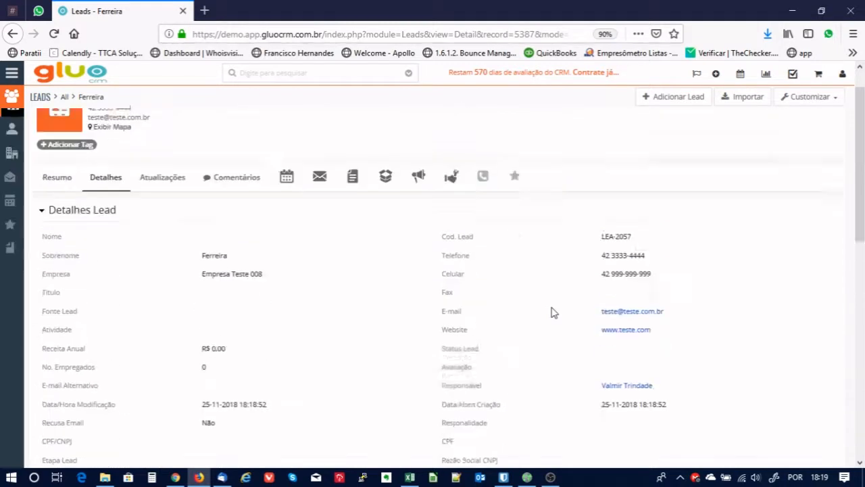
{"action": "left_click", "coordinate": [53, 220]}
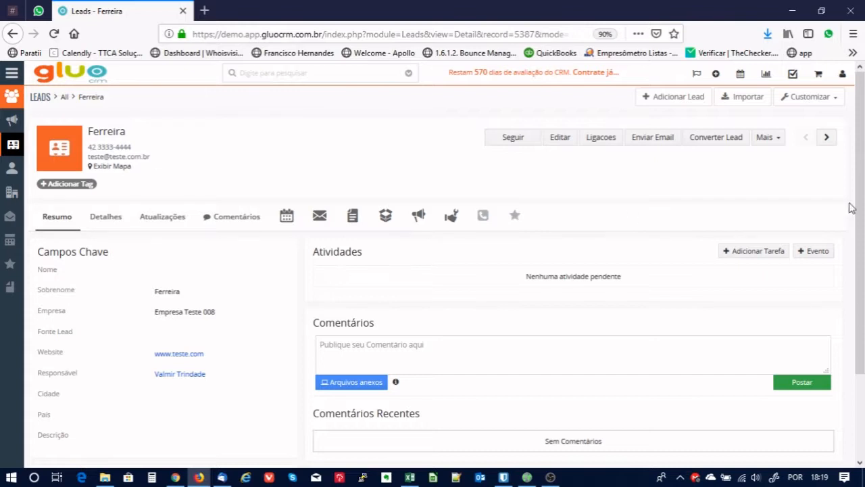
{"action": "left_click_drag", "start_coordinate": [861, 189], "coordinate": [861, 184]}
In the full Leads list, check Empresa Teste 008, Empresa Teste 007, Teste 05 and Teste 04.
{"action": "left_click", "coordinate": [64, 97]}
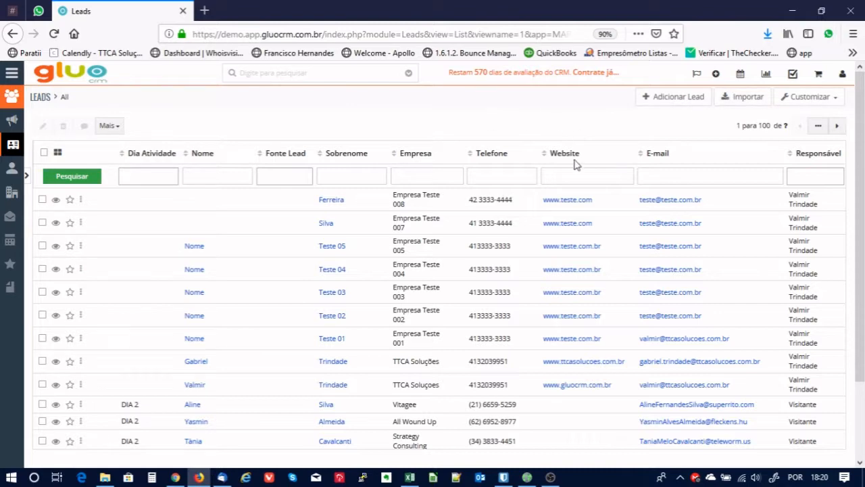
{"action": "scroll", "coordinate": [308, 297], "scroll_direction": "down", "scroll_amount": 1}
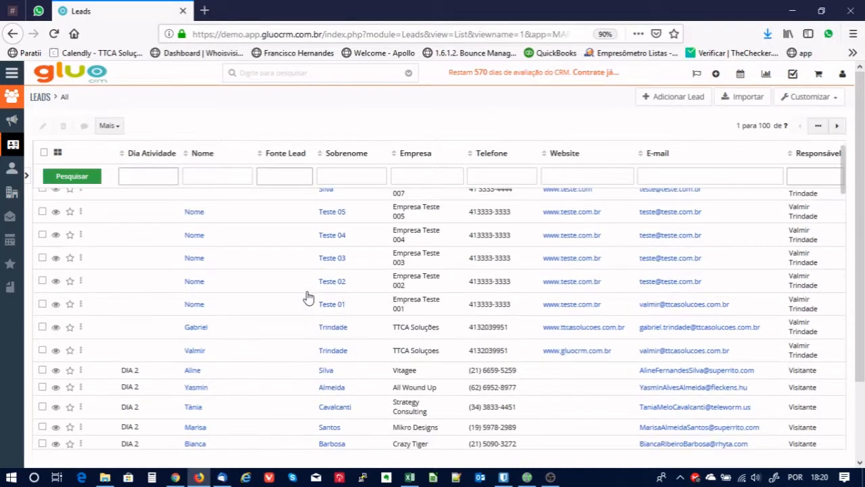
{"action": "scroll", "coordinate": [306, 296], "scroll_direction": "up", "scroll_amount": 2}
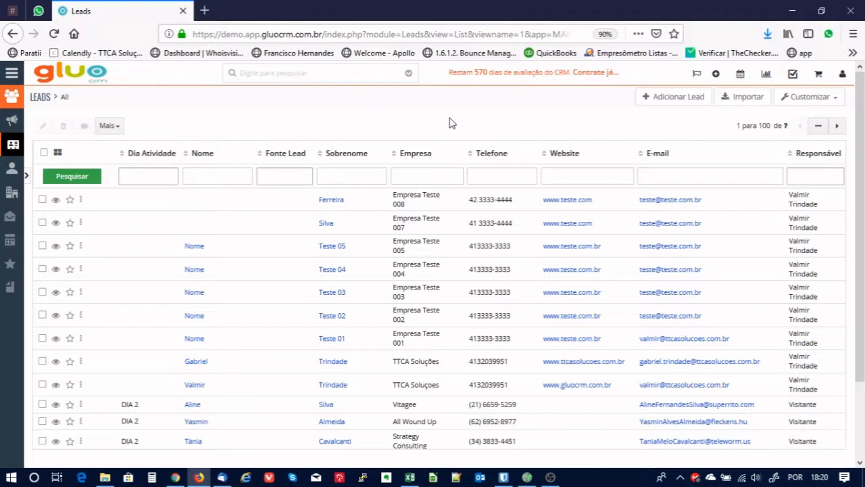
{"action": "left_click", "coordinate": [42, 200]}
{"action": "left_click", "coordinate": [42, 222]}
{"action": "left_click", "coordinate": [42, 245]}
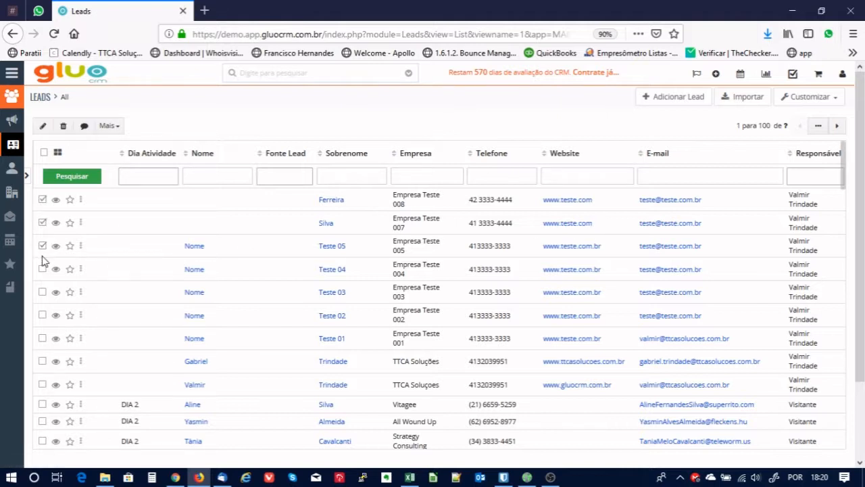
{"action": "left_click", "coordinate": [43, 269]}
Also check Teste 03, Teste 02 and both TTCA Soluções leads, then delete them.
{"action": "left_click", "coordinate": [42, 292]}
{"action": "left_click", "coordinate": [42, 315]}
{"action": "left_click", "coordinate": [42, 361]}
{"action": "left_click", "coordinate": [42, 384]}
{"action": "left_click", "coordinate": [64, 128]}
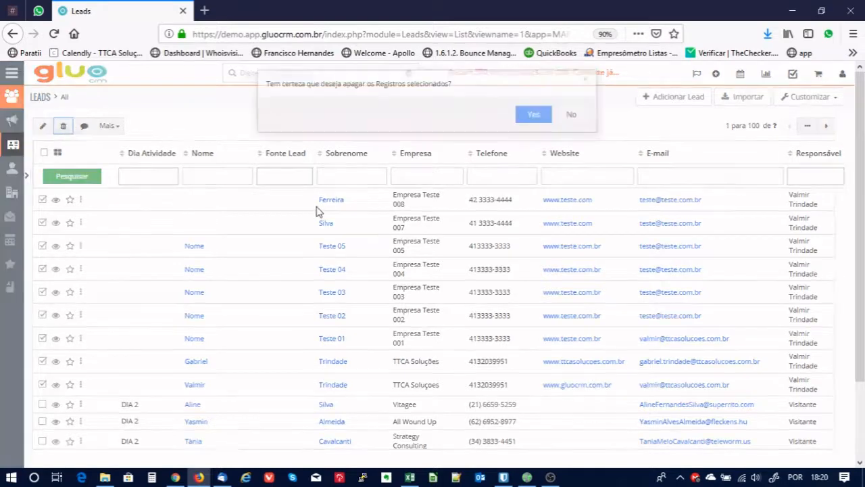
{"action": "left_click", "coordinate": [534, 117]}
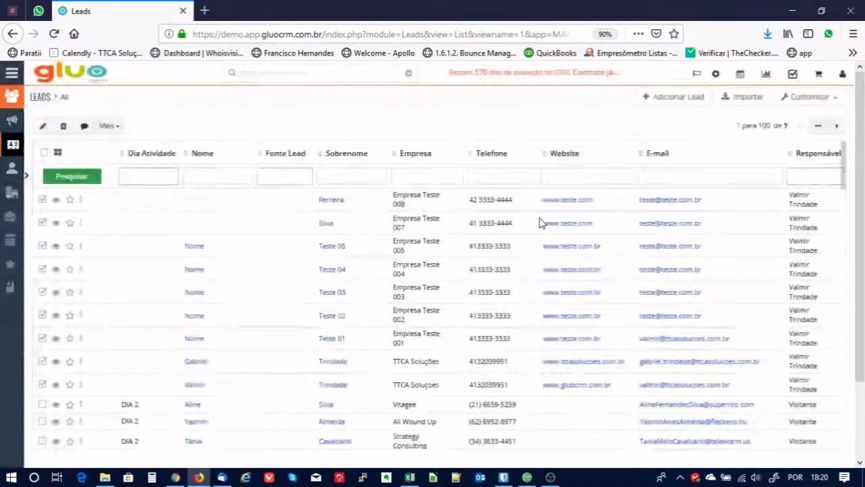